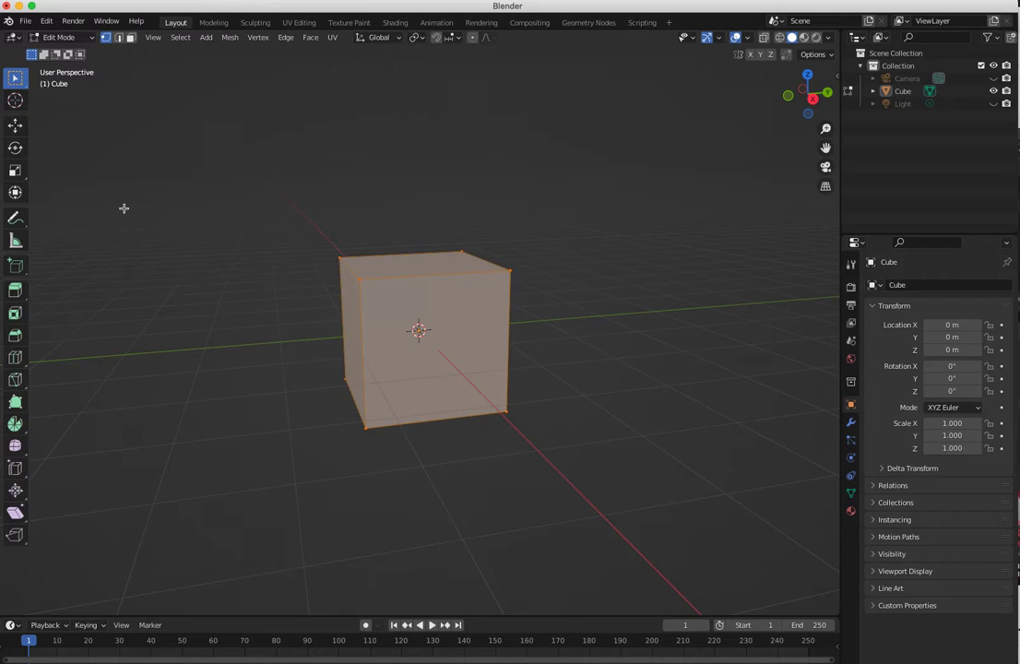
- Extrude the cube's top face upward by about half the cube's height using face selection and Extrude Region
key(alt+a)
middle_drag(273, 321, 235, 425)
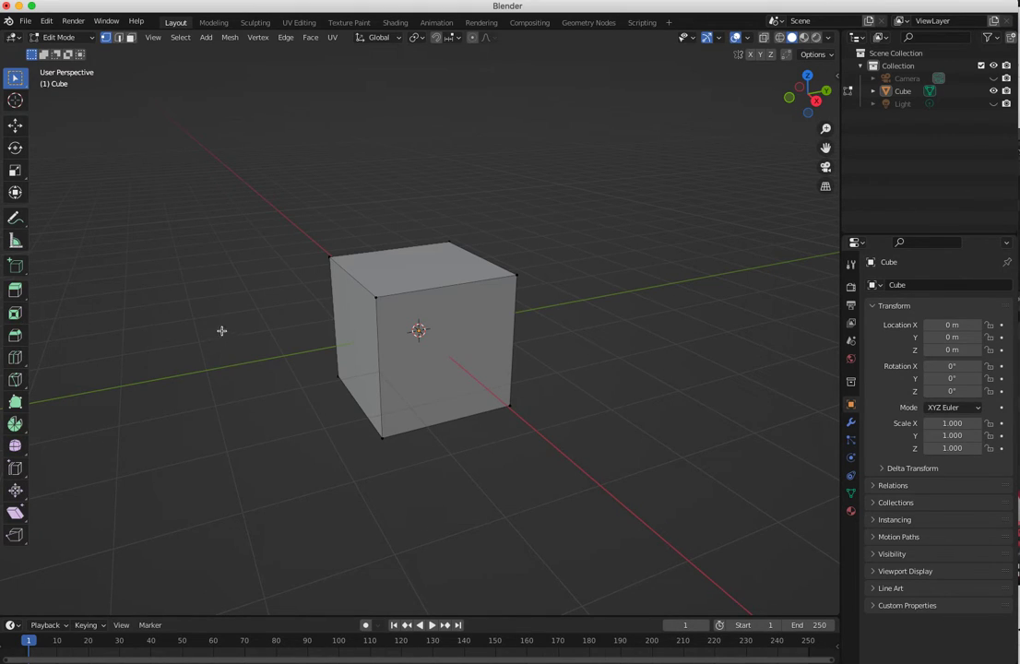
middle_drag(238, 332, 261, 345)
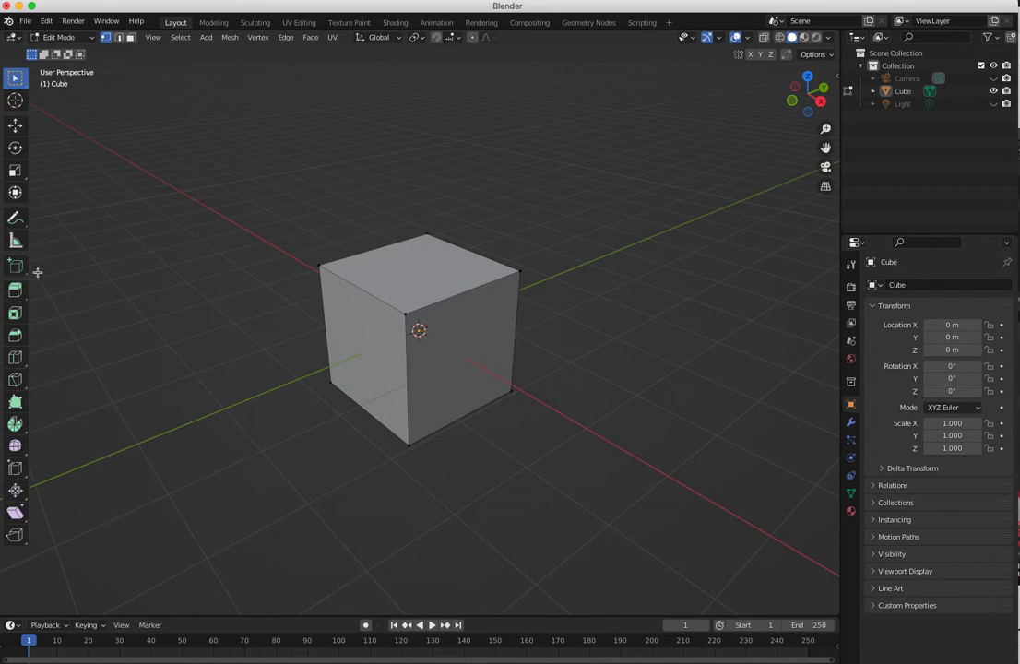
click(131, 40)
click(401, 266)
middle_drag(326, 349, 106, 290)
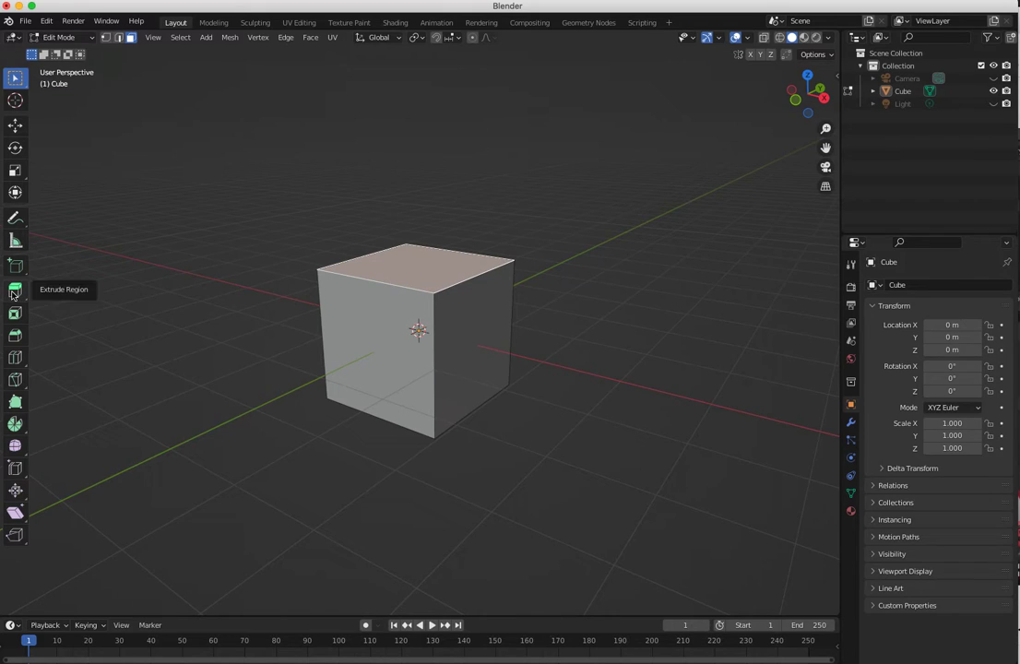
drag(17, 291, 64, 376)
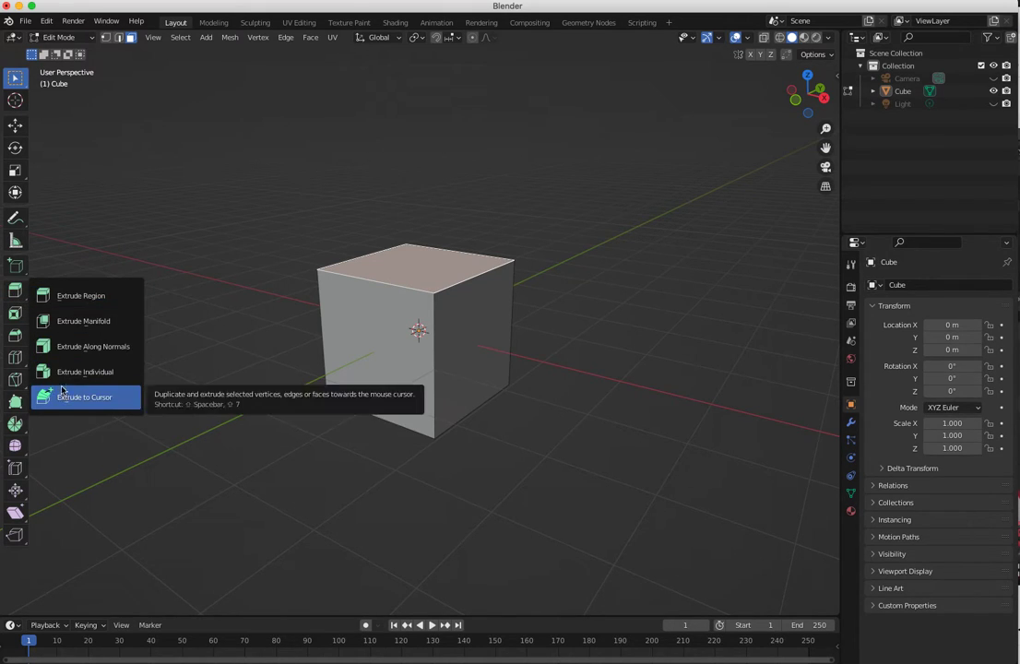
click(68, 305)
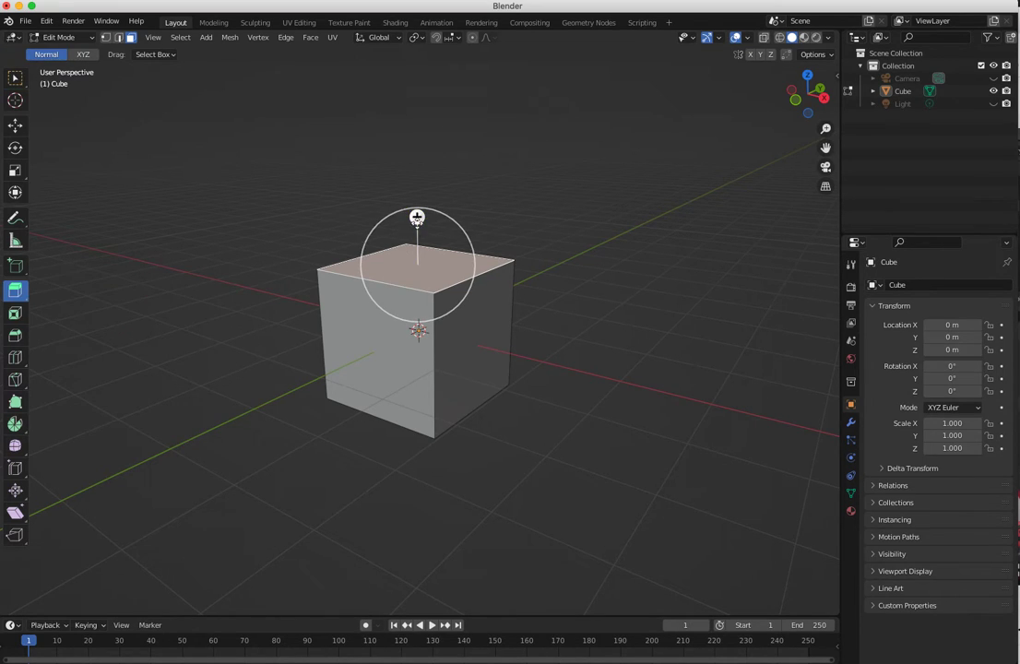
drag(417, 217, 420, 149)
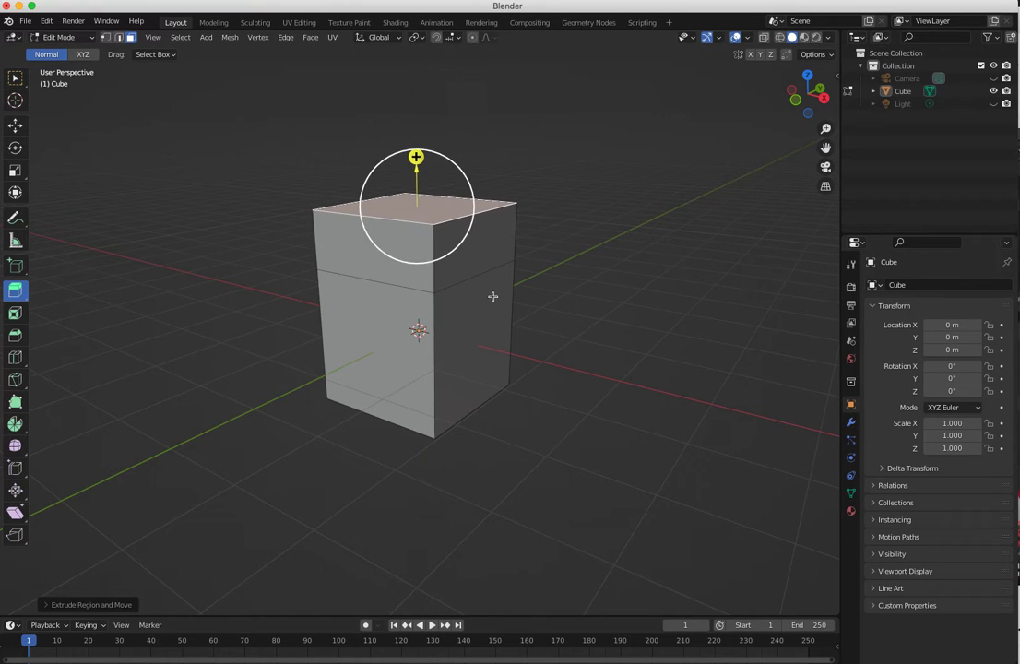
- Try a further free extrusion of the top face and undo it
middle_drag(426, 204, 458, 163)
drag(444, 172, 426, 190)
key(super+z)
middle_drag(310, 391, 328, 315)
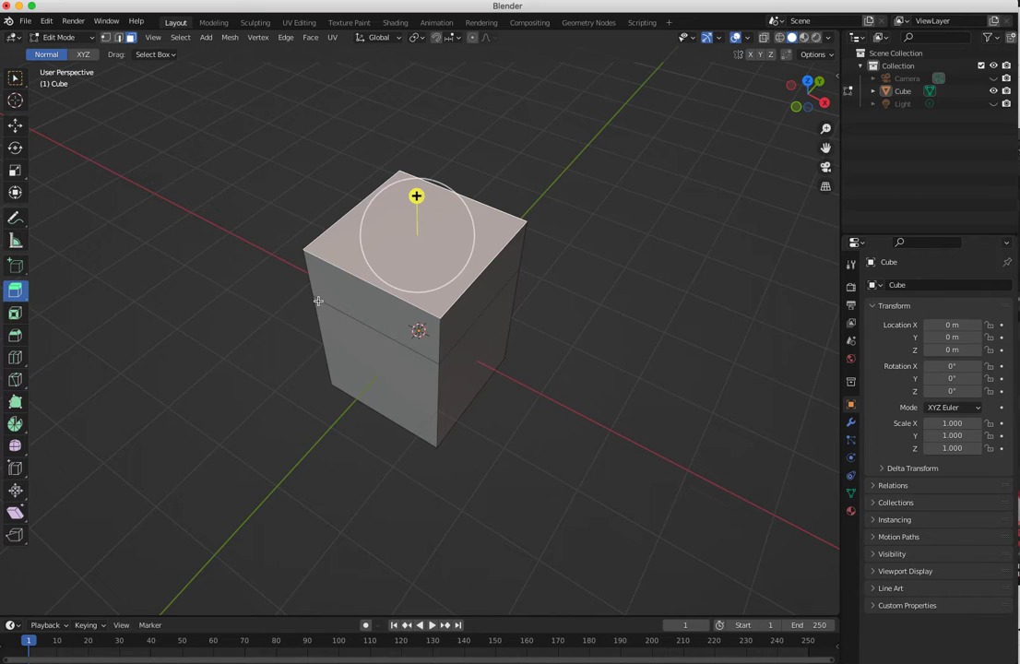
- Move the top face a short distance along the positive X axis so the upper section slants
key(shift+space)
key(s)
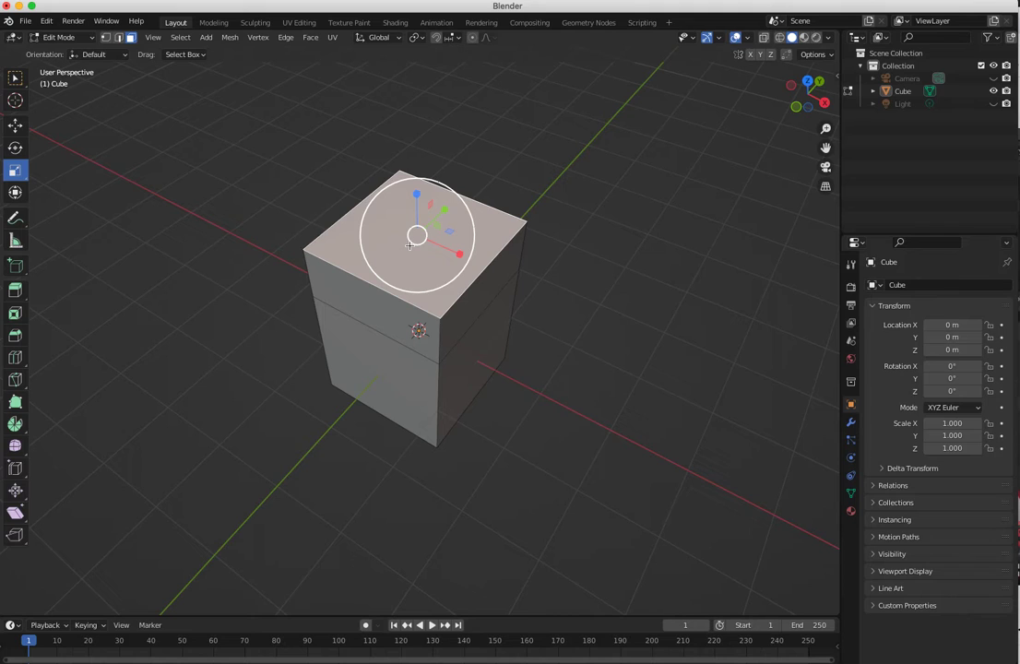
key(shift+space)
key(r)
key(shift+space)
key(g)
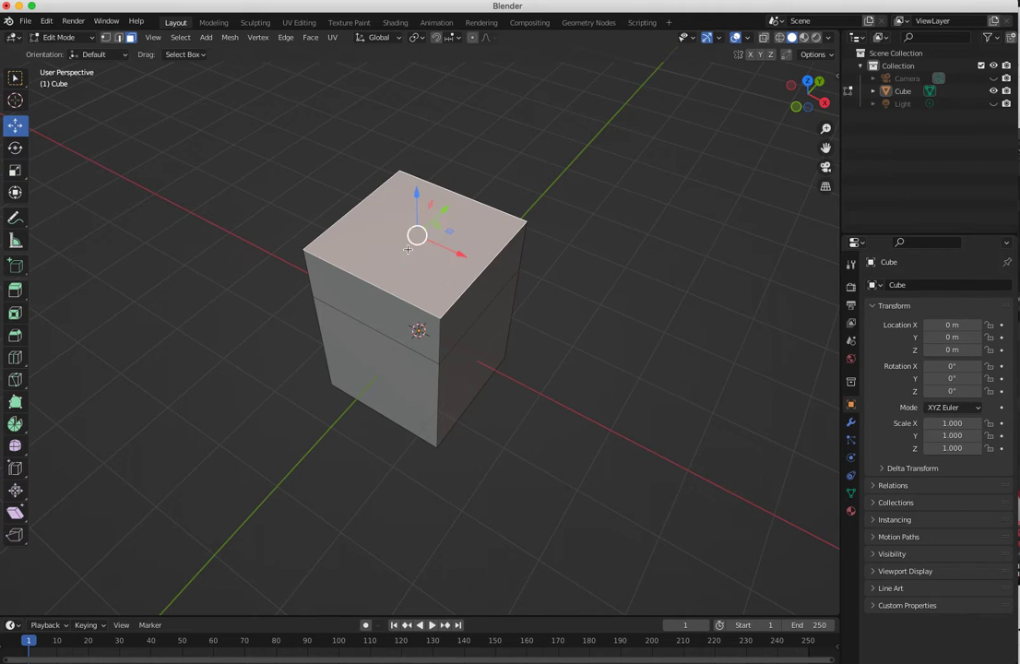
drag(466, 249, 484, 269)
middle_drag(547, 408, 513, 316)
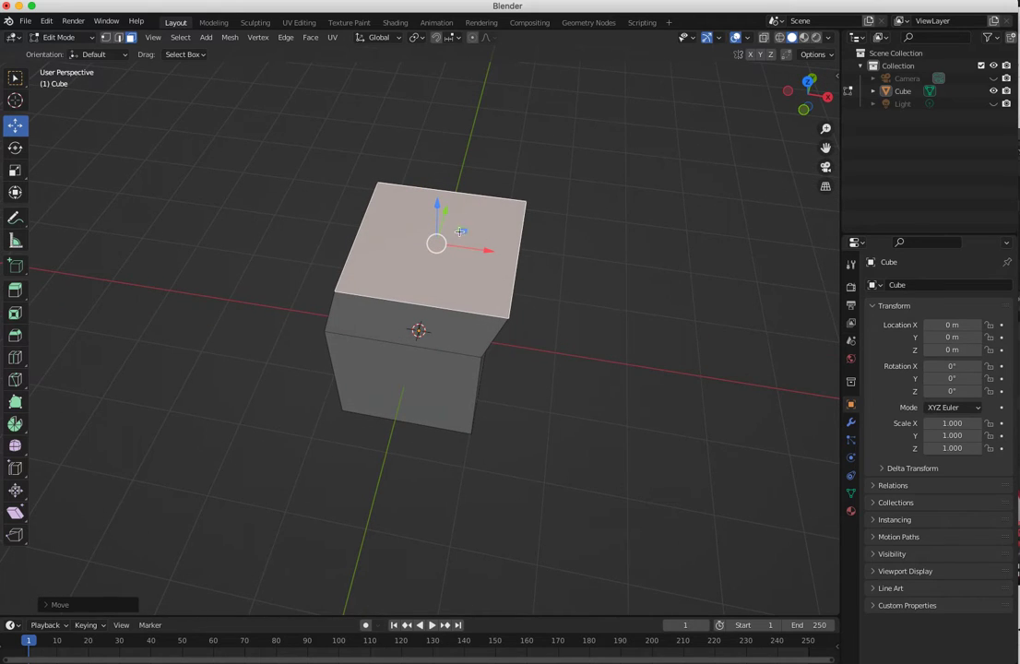
- Scale the top face down uniformly to a bit over half its size, tapering the upper section
key(shift+space)
key(s)
drag(487, 218, 462, 234)
middle_drag(462, 235, 417, 281)
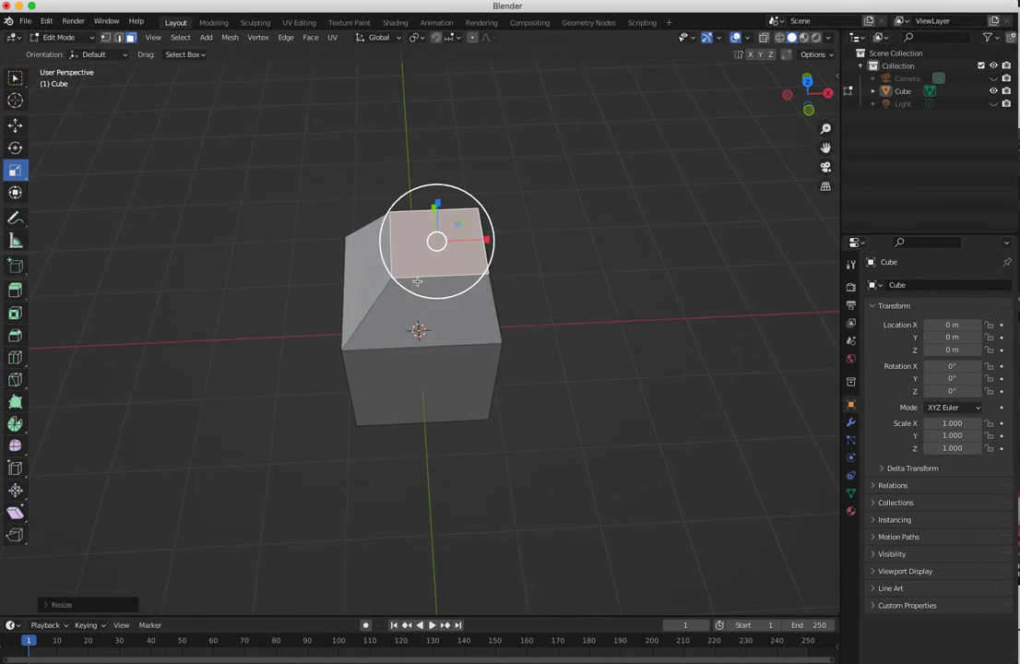
- Rotate the shrunken top face about the Y axis so it tilts down toward the positive X side
key(shift+space)
key(r)
drag(425, 211, 453, 221)
middle_drag(437, 275, 415, 263)
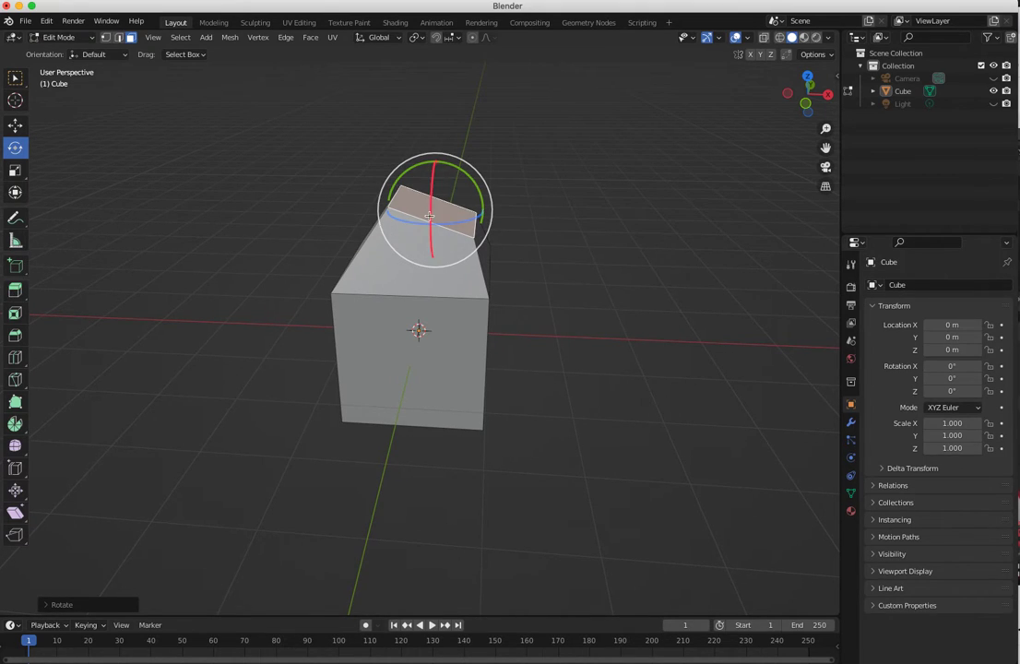
- Try extruding the tilted top face along its normal, the global Y axis and the global X axis
key(e)
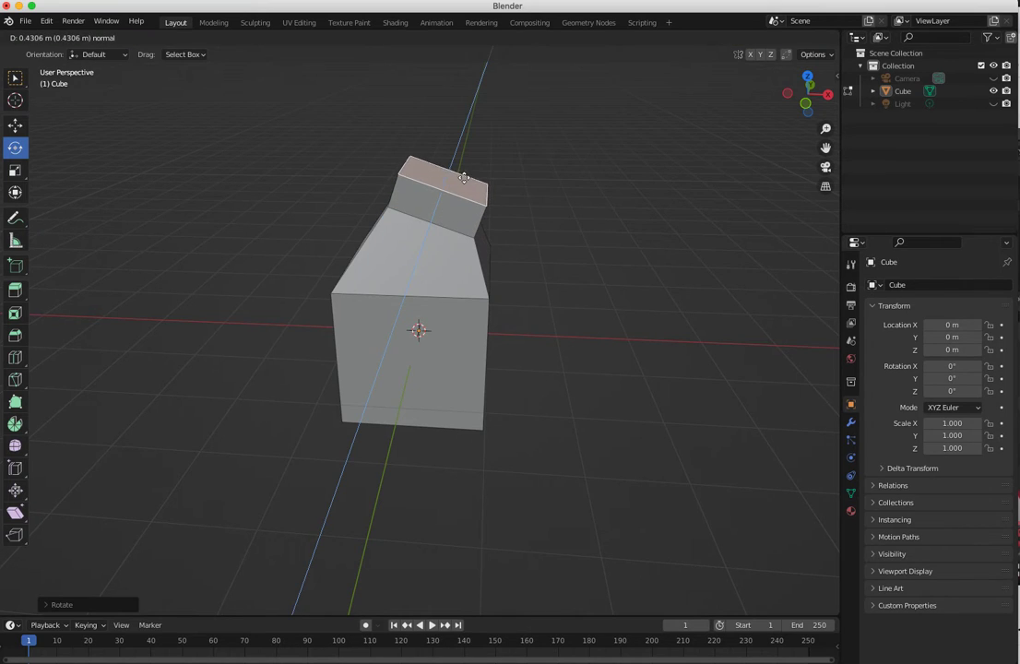
key(y)
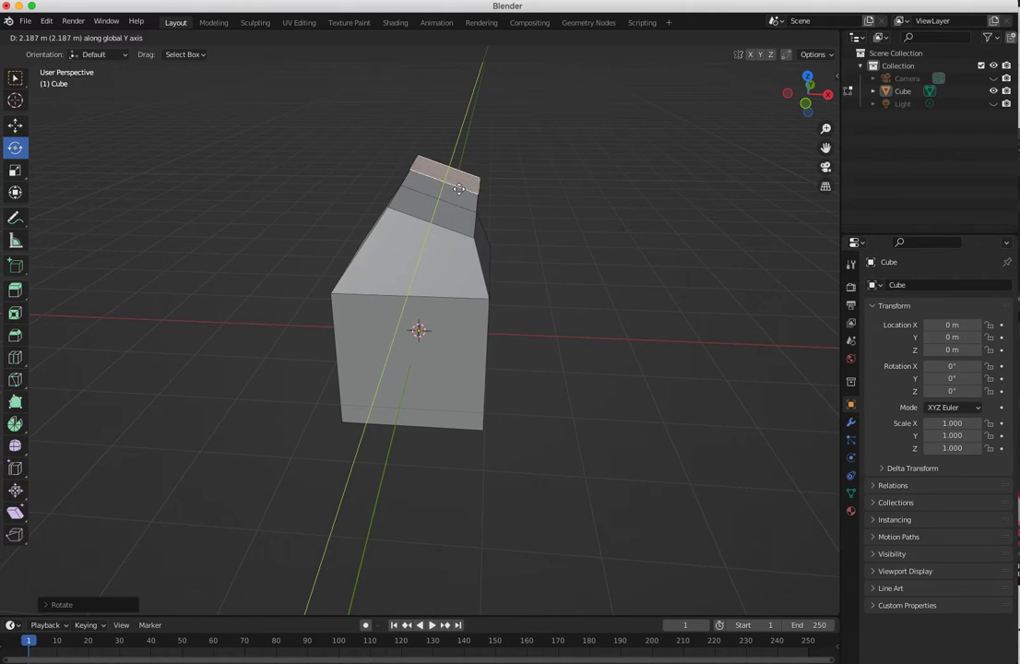
mouse_move(432, 220)
middle_down()
mouse_move(417, 218)
mouse_move(424, 231)
middle_up()
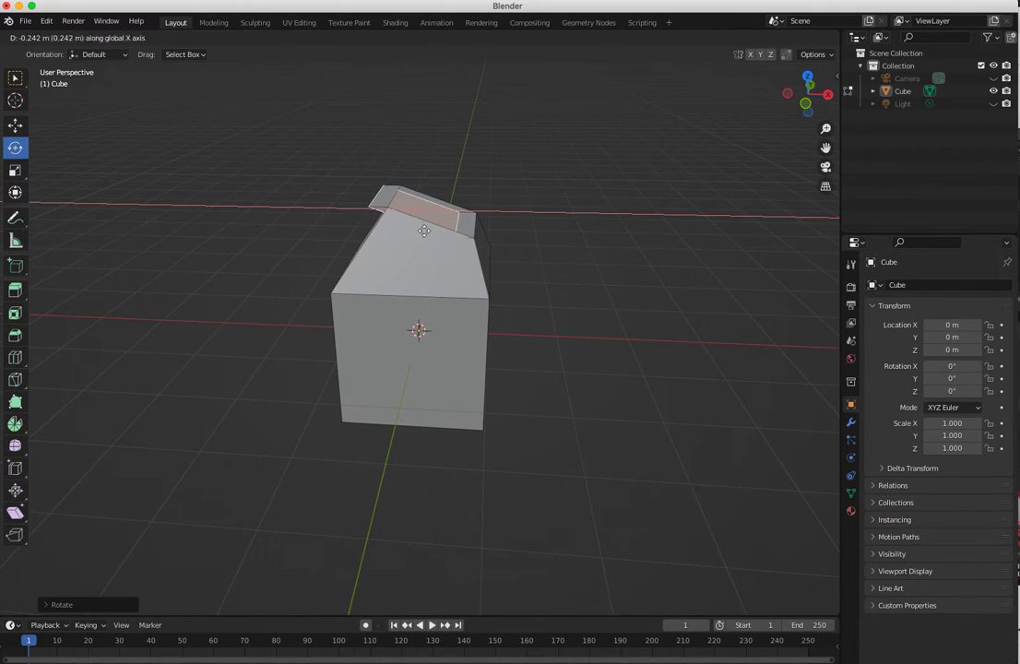
click(470, 233)
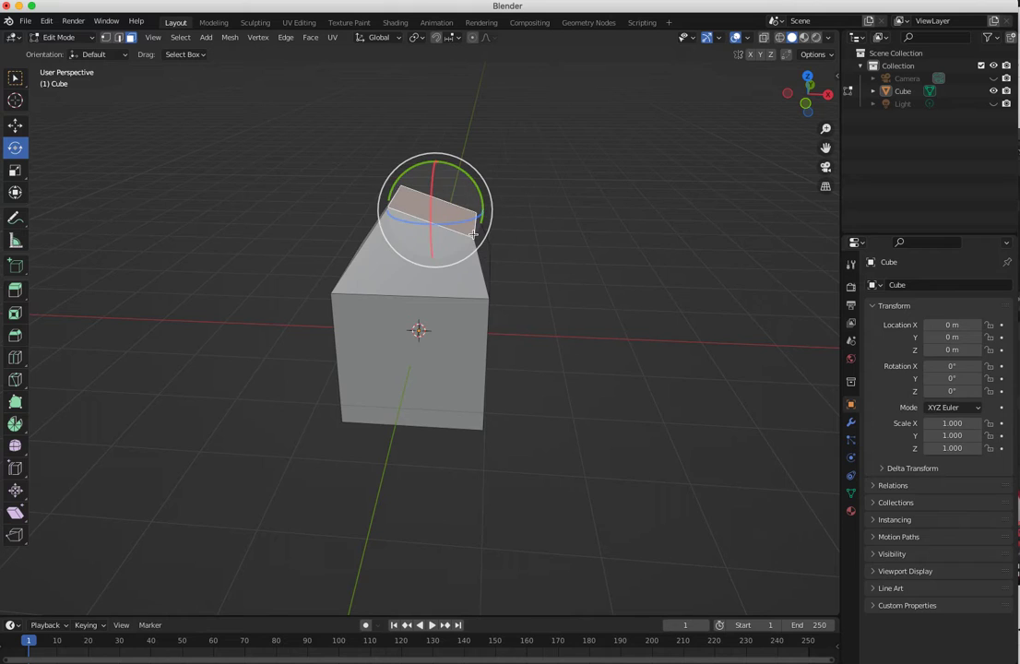
- Extrude the tilted top face and the neighbouring sloped face on the negative X side about 0.8 m each along their normals
key(e)
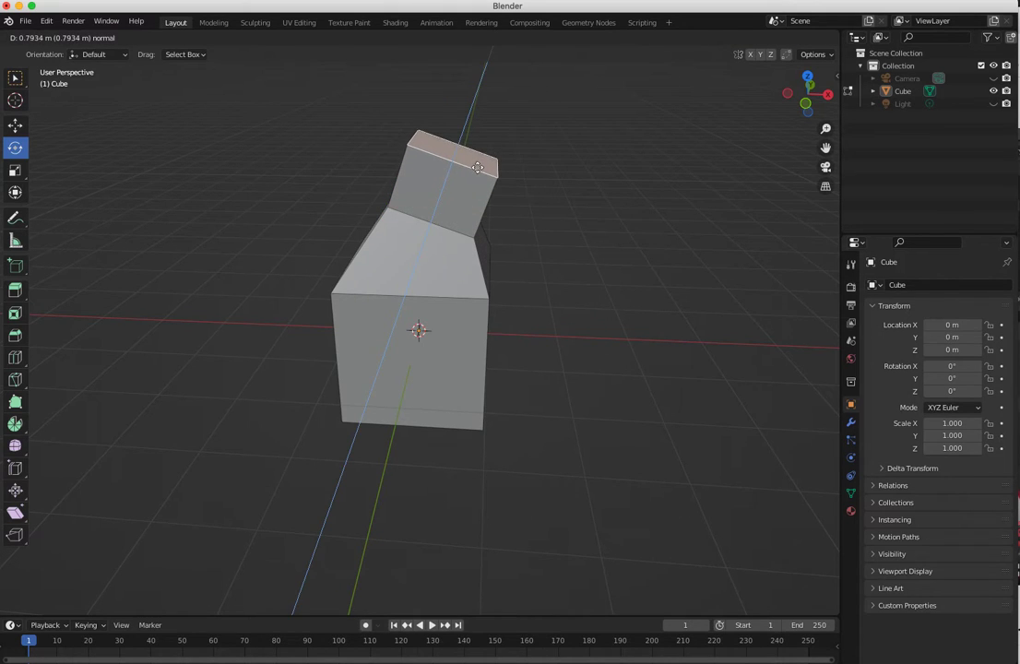
click(495, 220)
middle_drag(520, 475, 316, 290)
click(376, 257)
key(e)
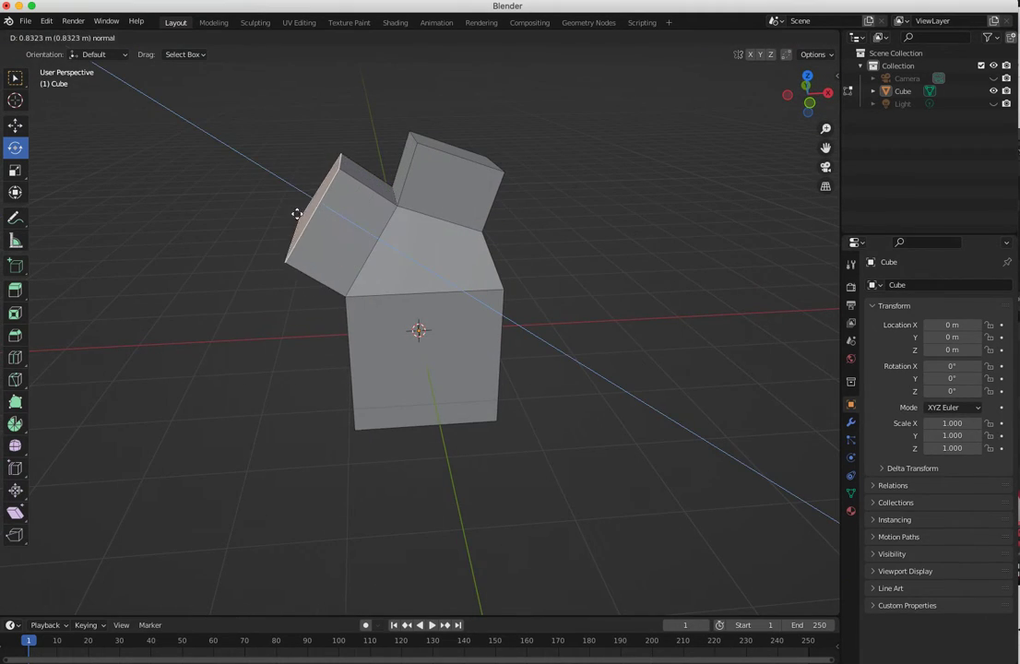
click(292, 210)
- Scale down the end face of the side extrusion and clear the selection
middle_drag(346, 256, 325, 229)
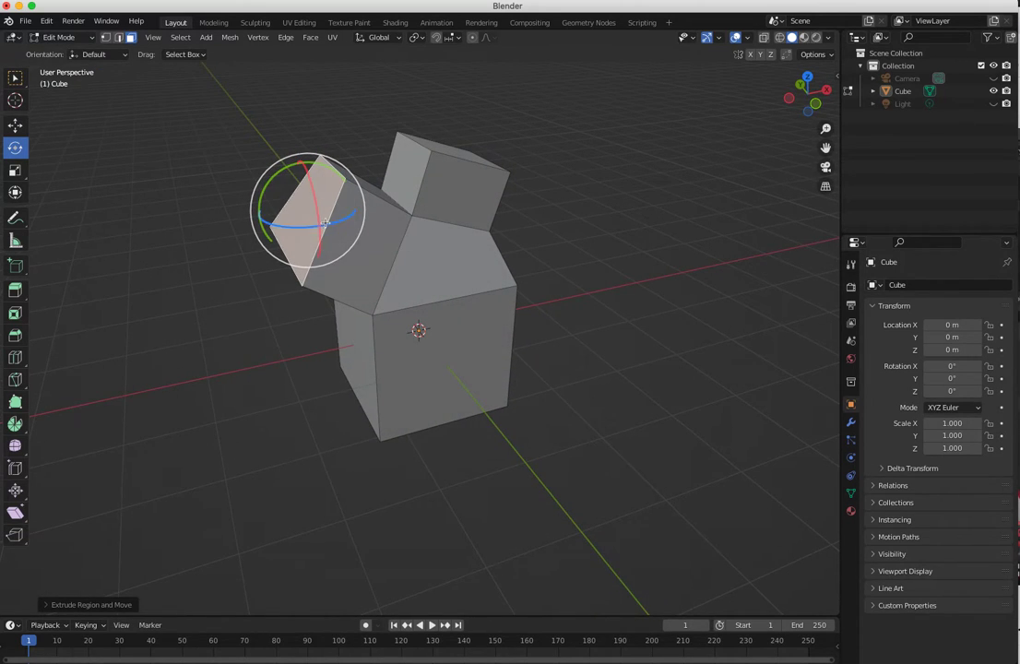
key(shift+space)
key(s)
drag(340, 164, 308, 187)
click(292, 313)
- Select the body's vertical face on the negative Y side together with the sloped face directly above it
middle_drag(293, 313, 84, 249)
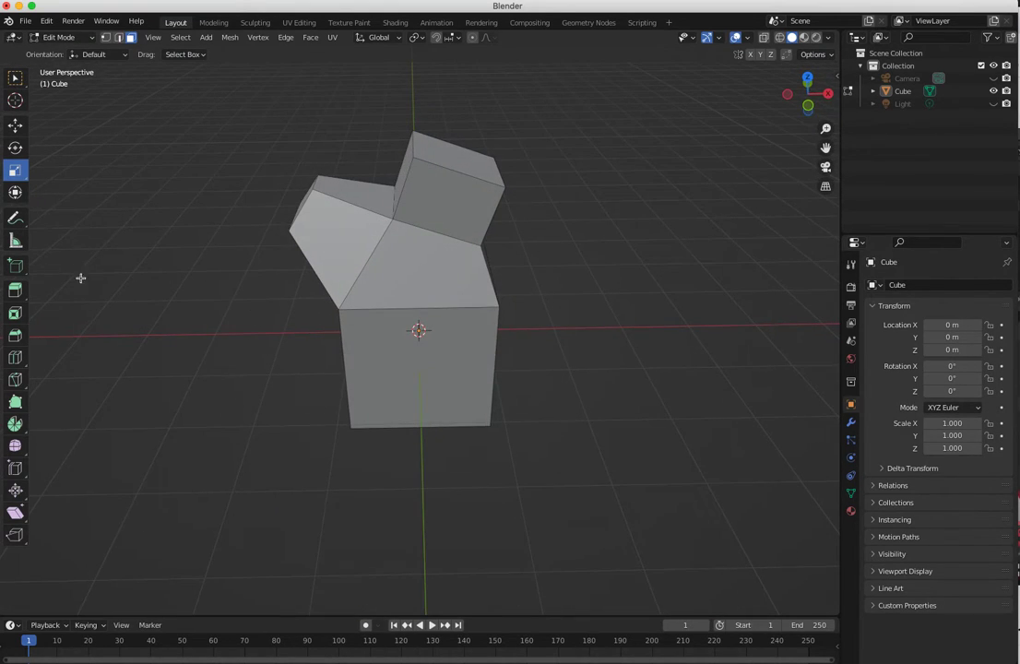
click(15, 291)
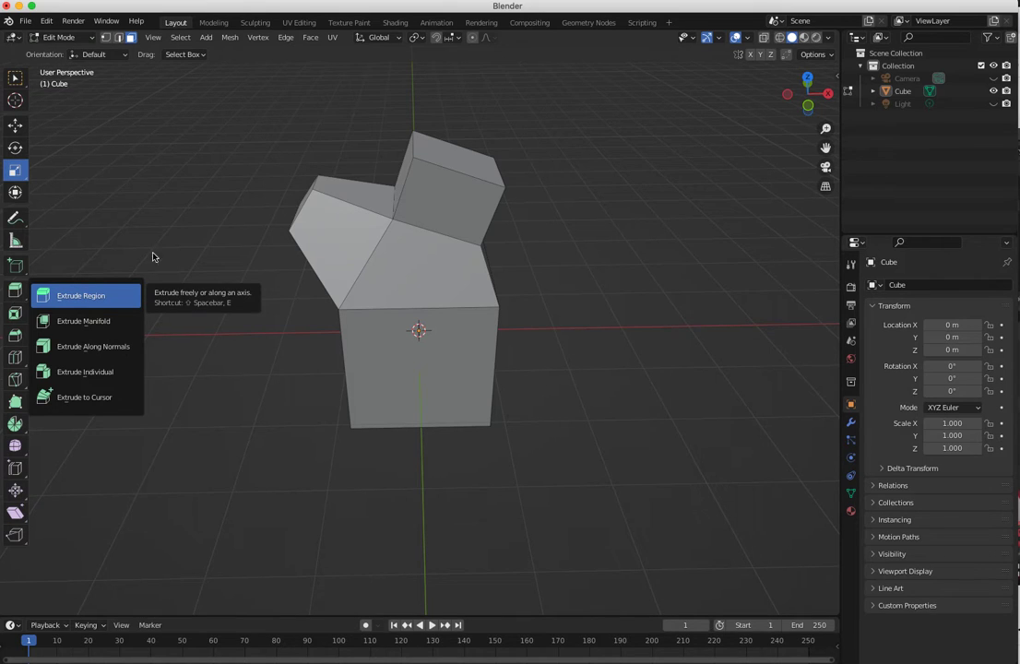
middle_drag(251, 272, 223, 330)
click(357, 339)
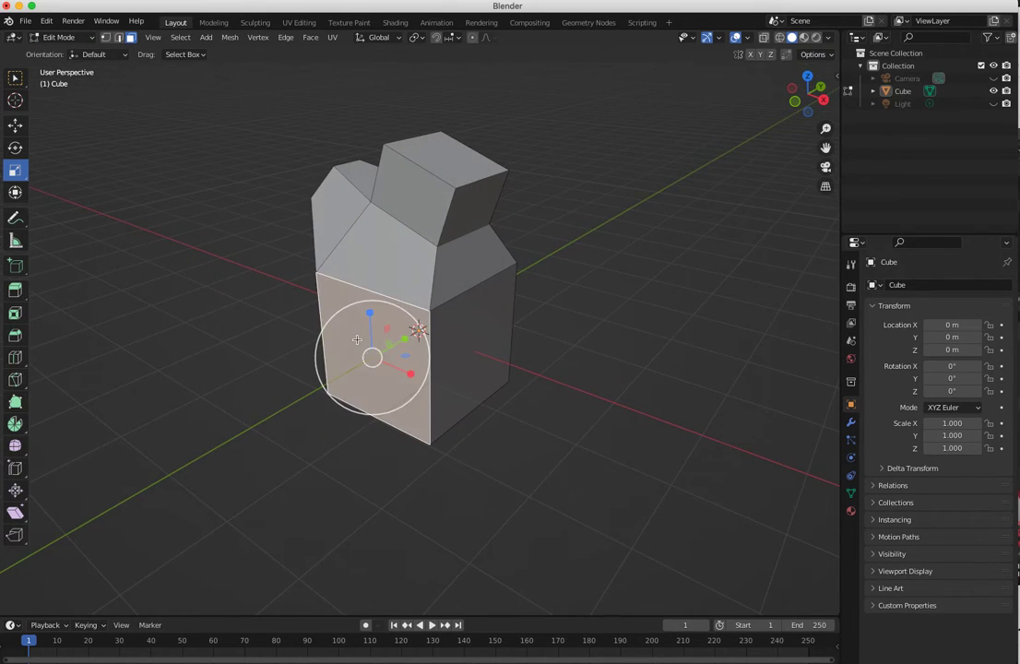
shift+click(355, 270)
middle_drag(357, 277, 246, 331)
- Try extruding the two selected faces together about 1 m along their shared average direction
key(e)
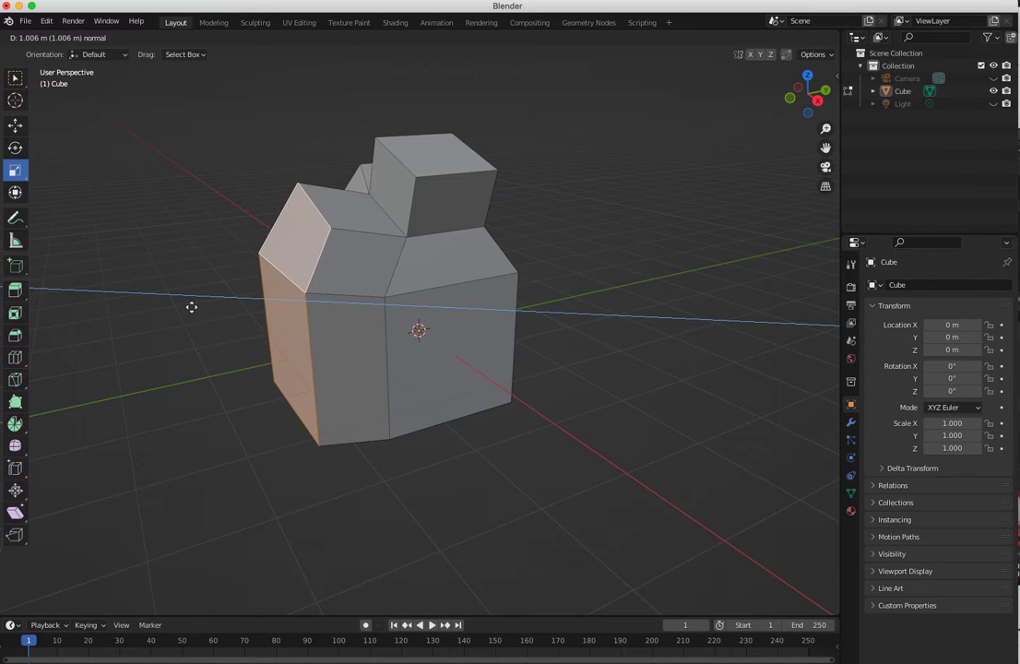
click(212, 314)
middle_drag(214, 315, 206, 286)
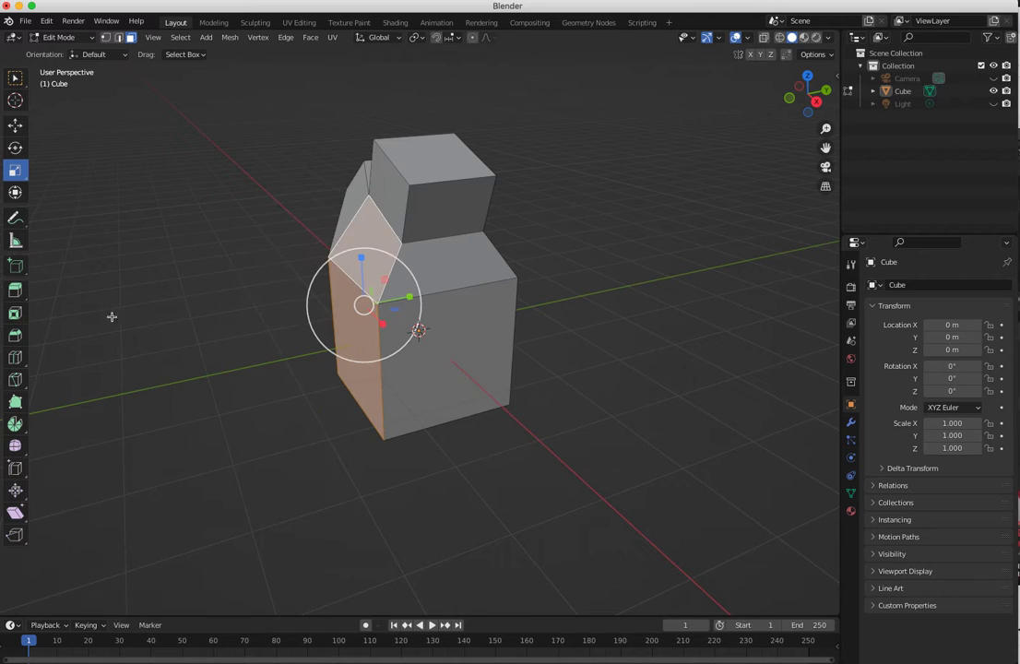
- Extrude the two selected faces outward with Extrude Along Normals and clear the selection
click(15, 289)
click(55, 346)
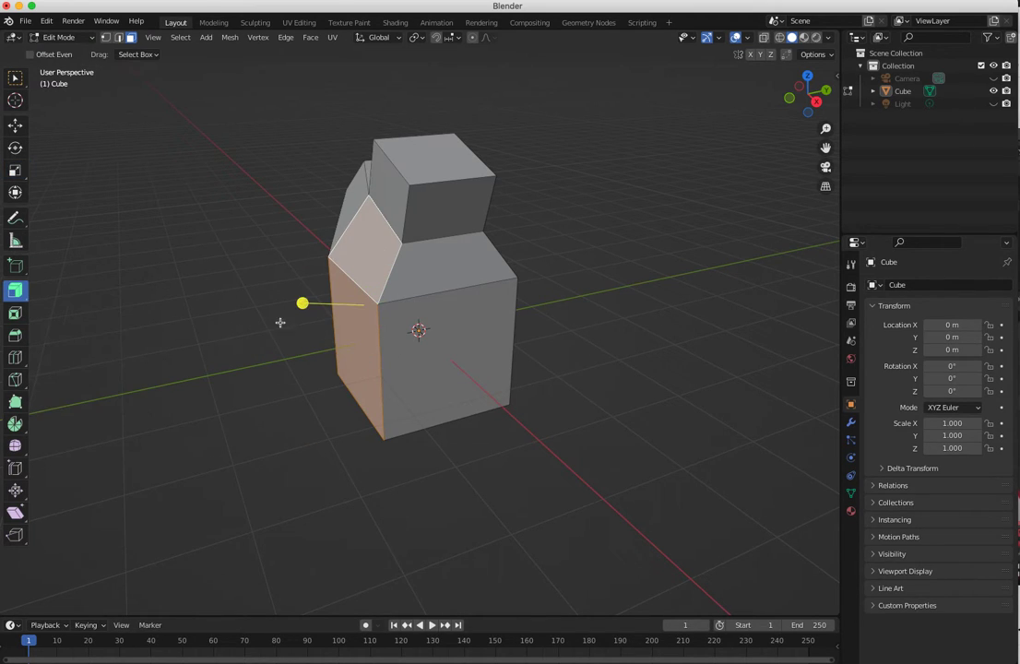
drag(303, 303, 790, 270)
middle_drag(535, 344, 232, 318)
click(215, 303)
- Try extruding the upper block's top face and its positive Y side face with Extrude Along Normals, and undo the extrusion
click(396, 157)
middle_drag(394, 182, 391, 240)
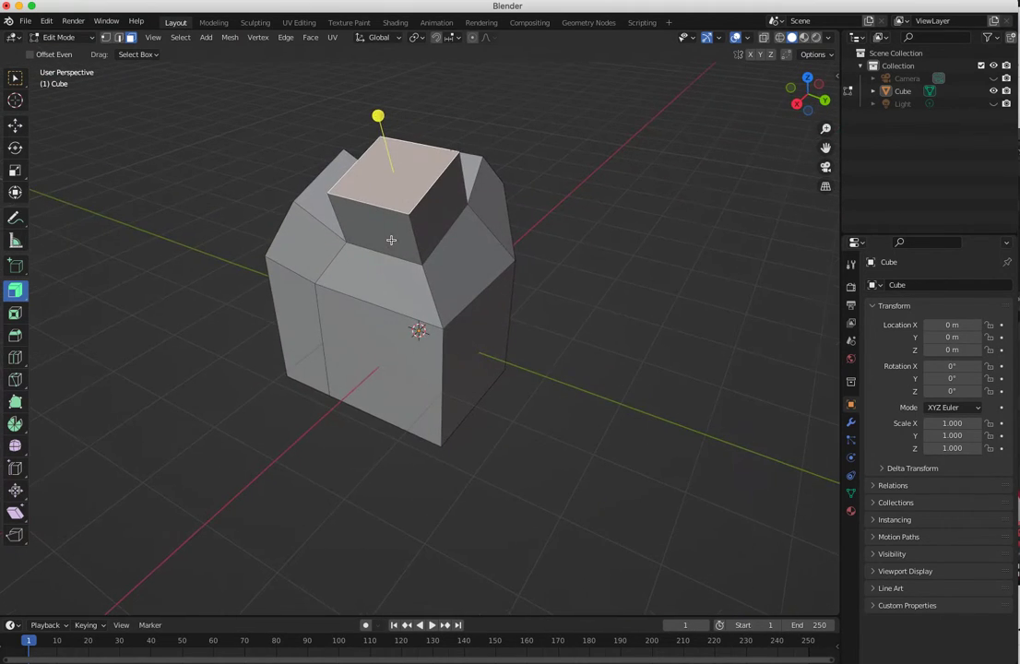
shift+click(430, 215)
middle_drag(222, 267, 480, 161)
drag(477, 138, 526, 148)
middle_drag(526, 148, 467, 172)
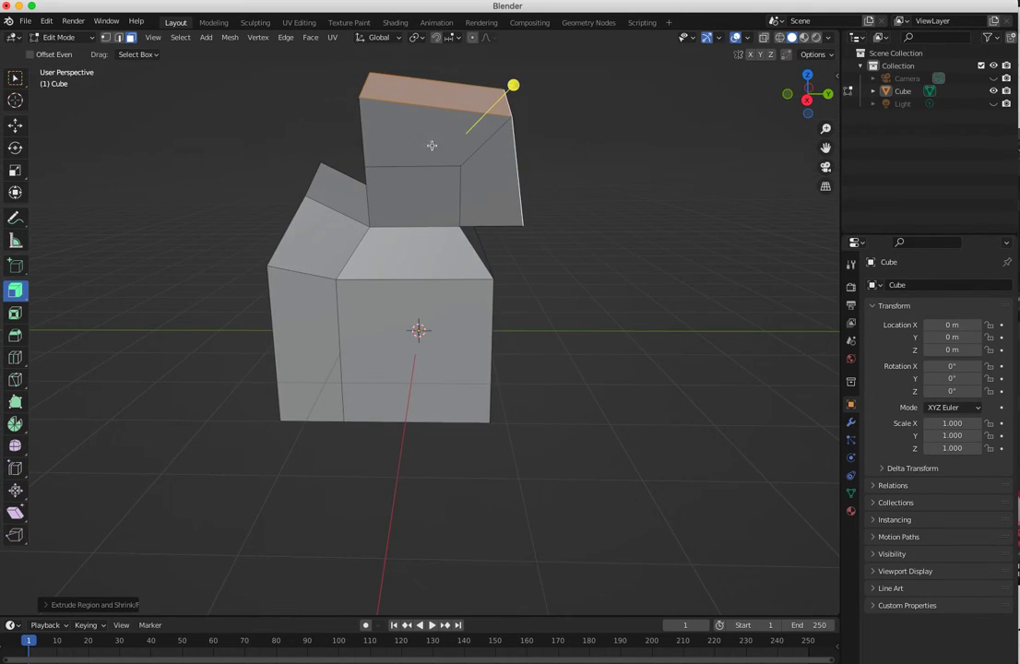
middle_drag(471, 190, 457, 207)
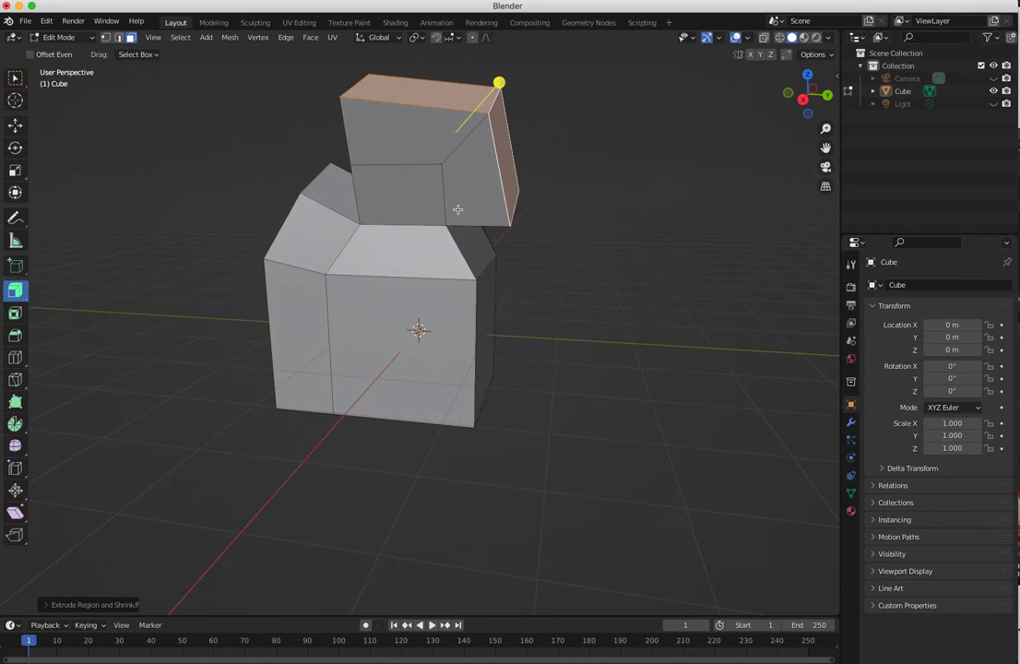
key(ctrl+z)
- Try extruding the upper block's top and positive Y side faces together with Extrude Region, and undo the extrusion
drag(15, 298, 65, 294)
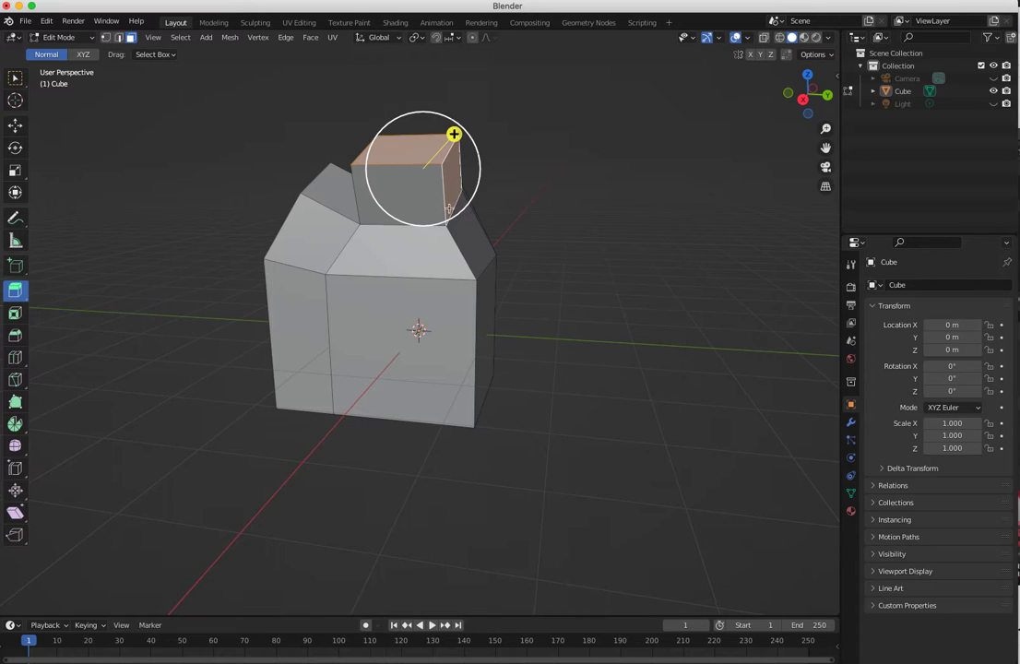
middle_drag(449, 211, 495, 220)
drag(465, 137, 544, 119)
middle_drag(457, 177, 441, 212)
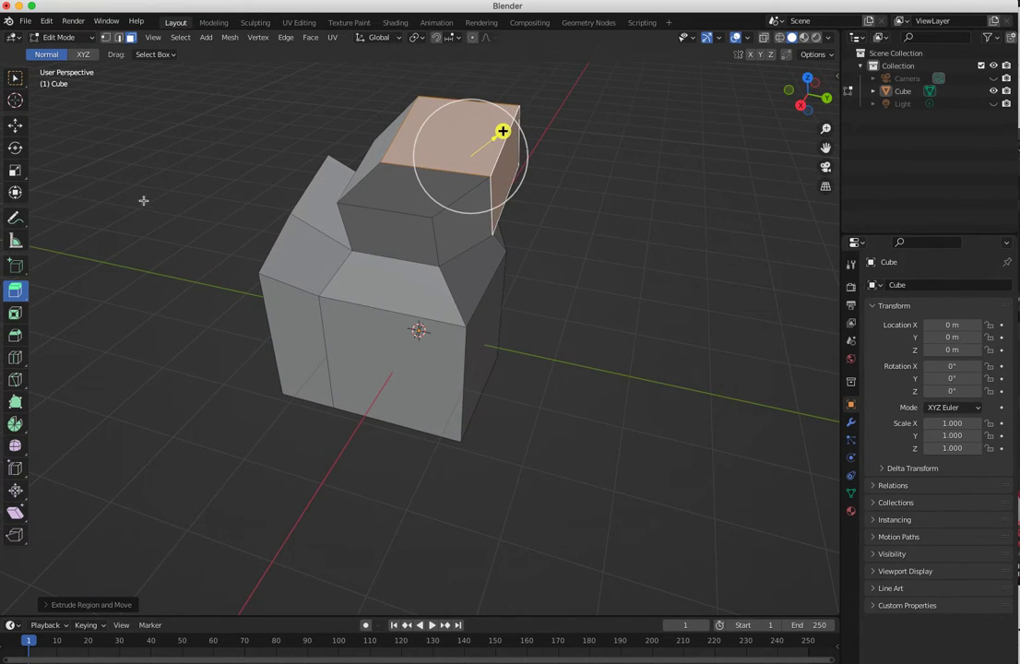
click(18, 293)
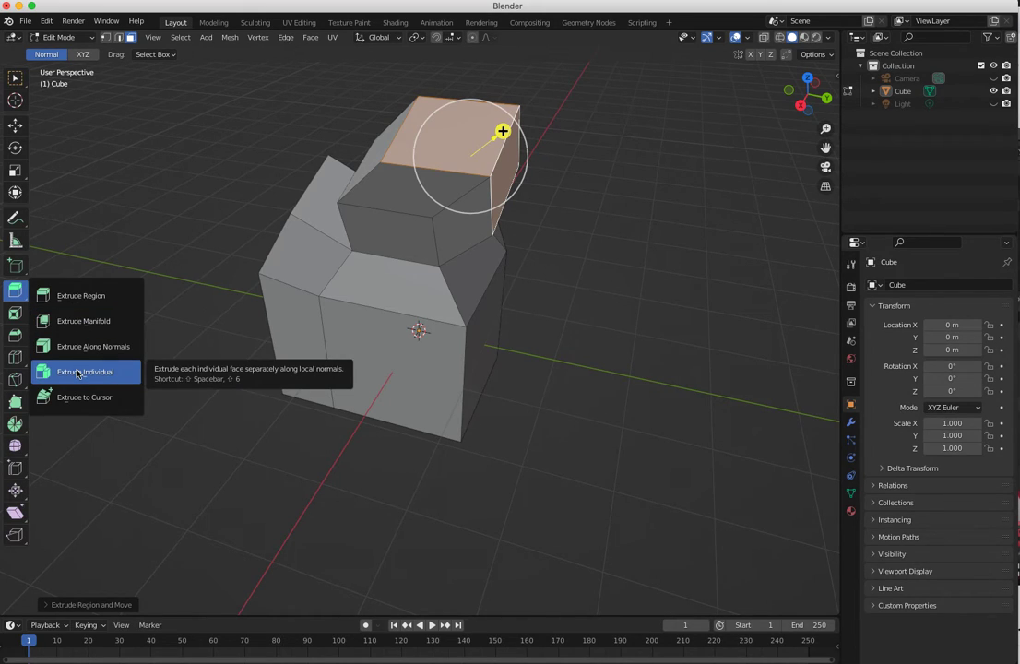
key(ctrl+z)
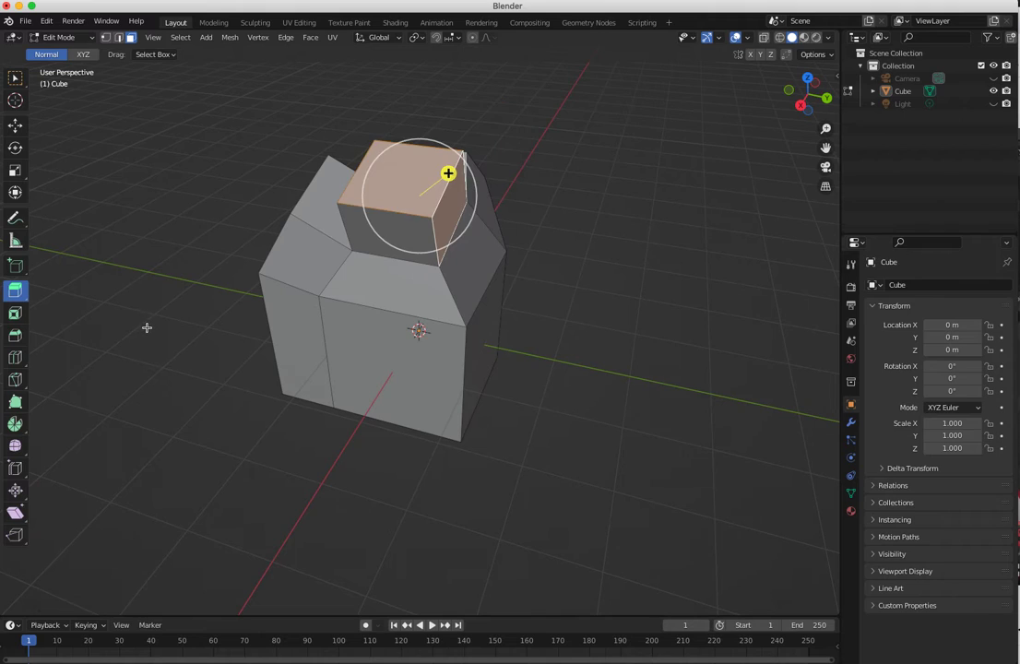
- Extrude the upper block's top and positive Y side faces separately with Extrude Individual and clear the selection
click(151, 265)
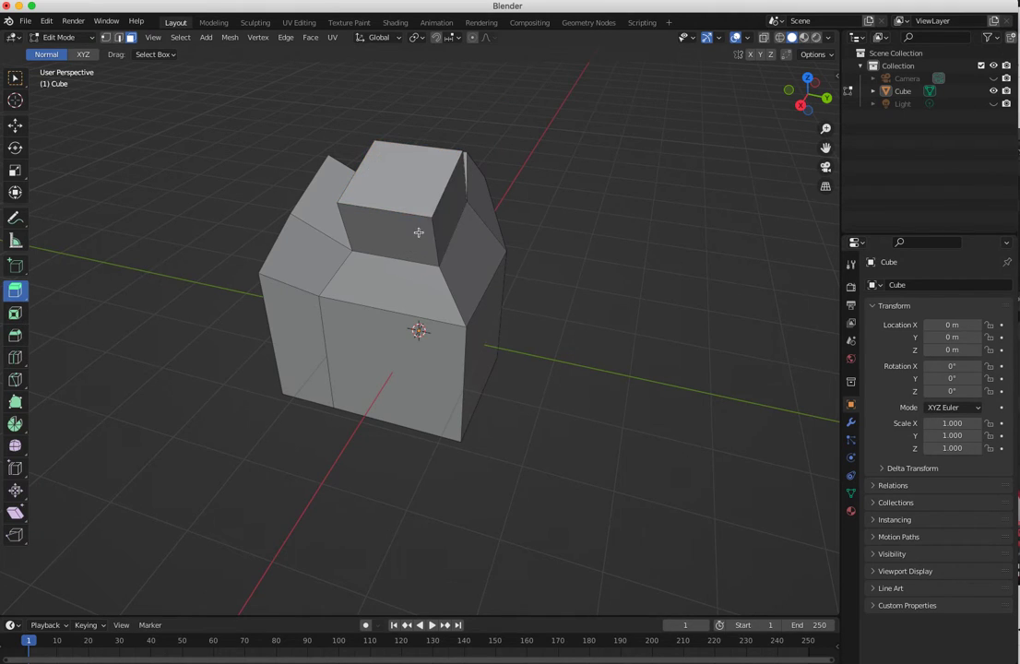
click(415, 198)
shift+click(443, 235)
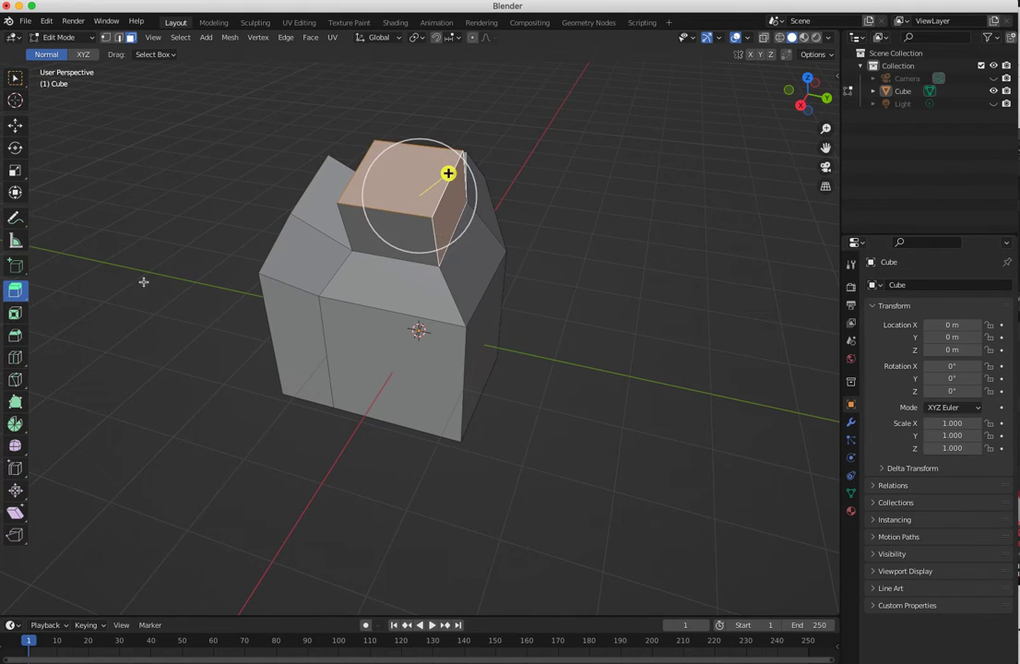
drag(14, 292, 62, 345)
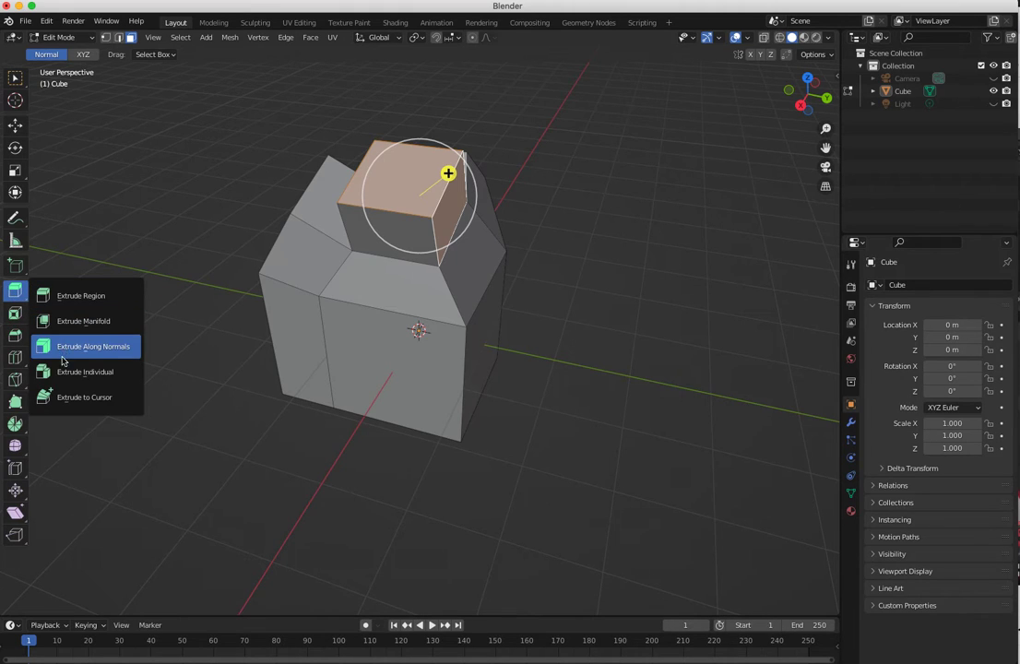
click(64, 372)
middle_drag(406, 304, 491, 204)
drag(474, 124, 526, 121)
middle_drag(430, 272, 319, 296)
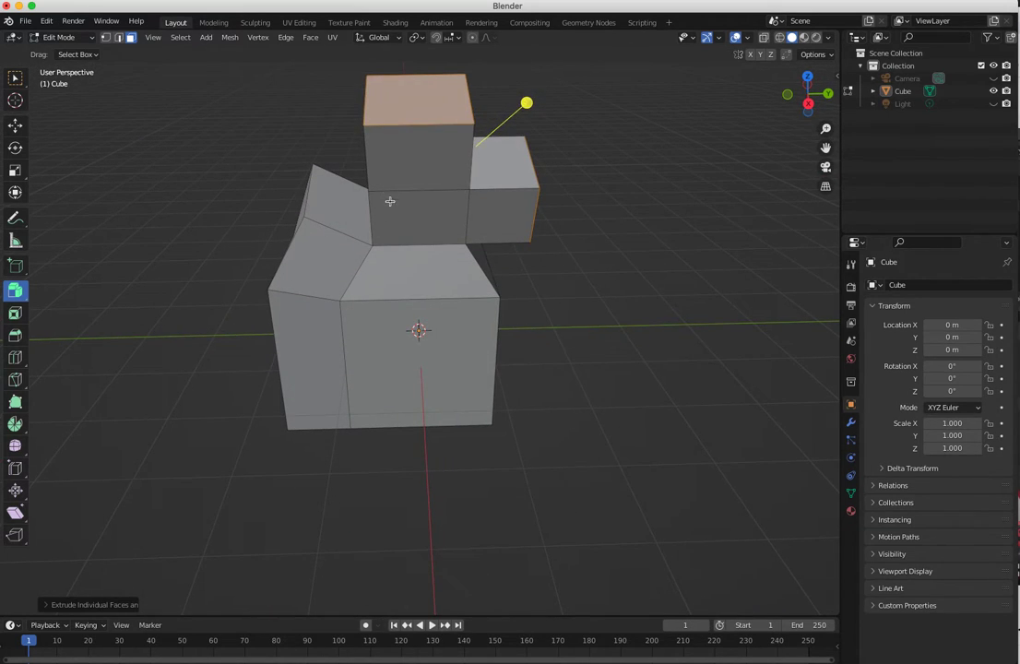
middle_drag(338, 255, 293, 251)
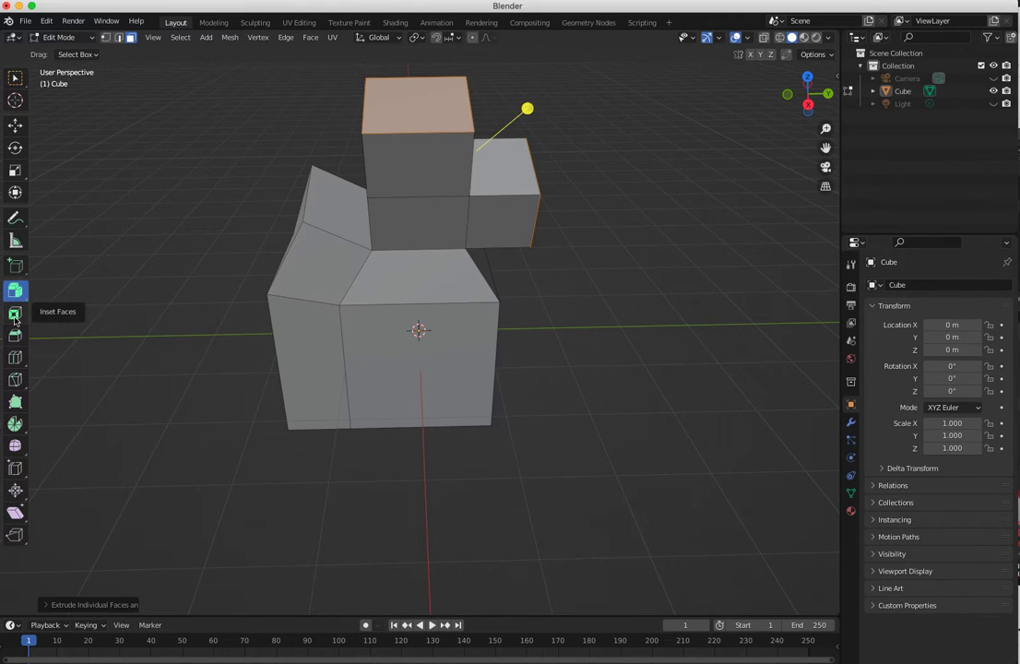
click(182, 322)
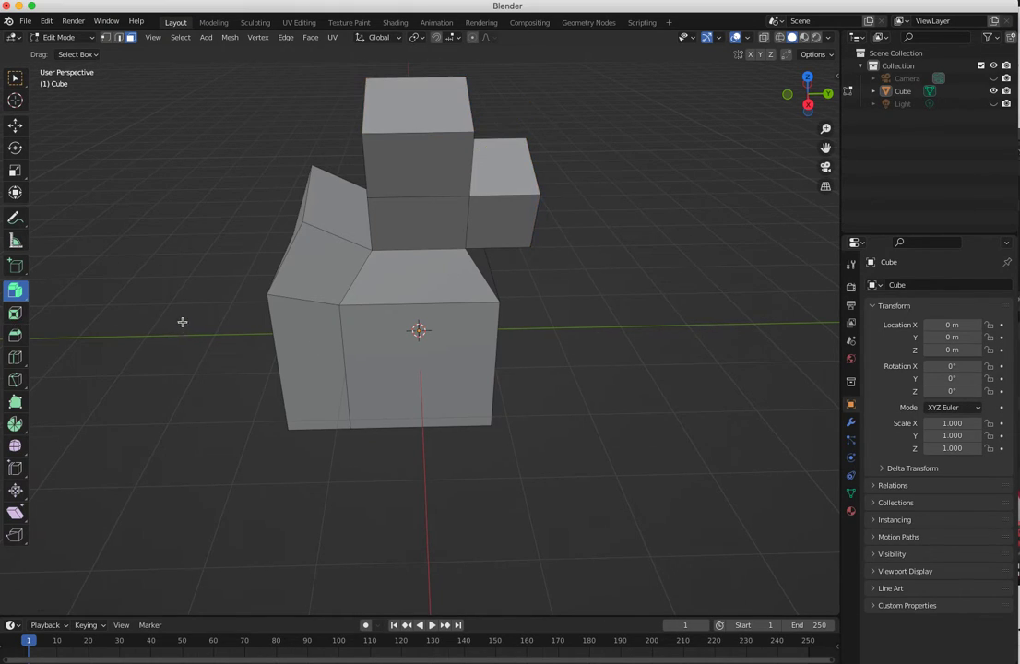
- Inset the large positive X side face of the lower block with Inset Faces, and inset its inner face once more
click(430, 392)
middle_drag(268, 376, 287, 353)
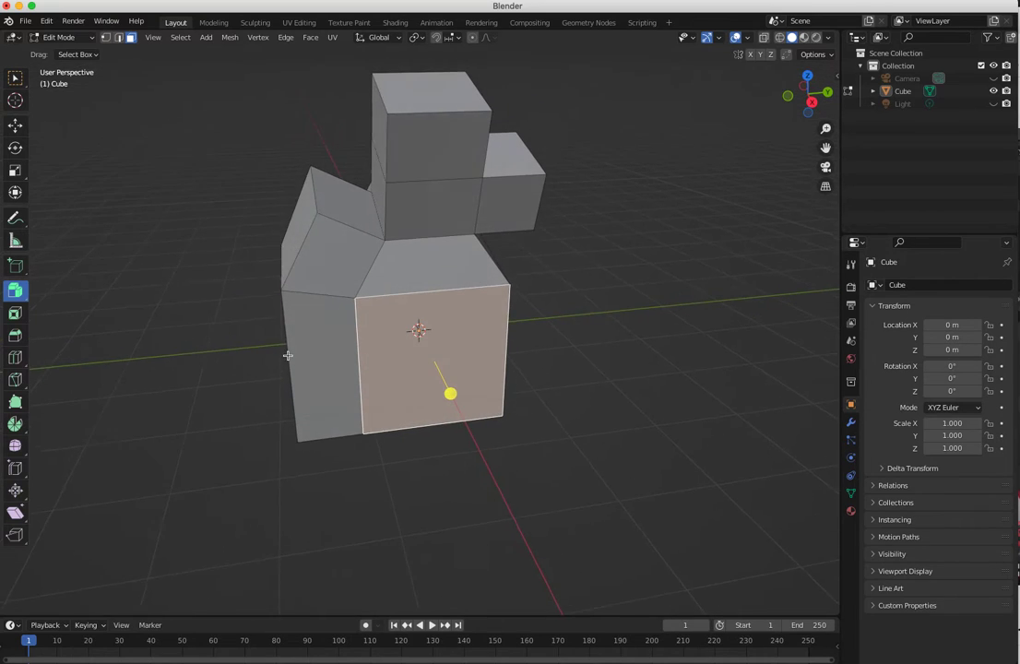
click(16, 314)
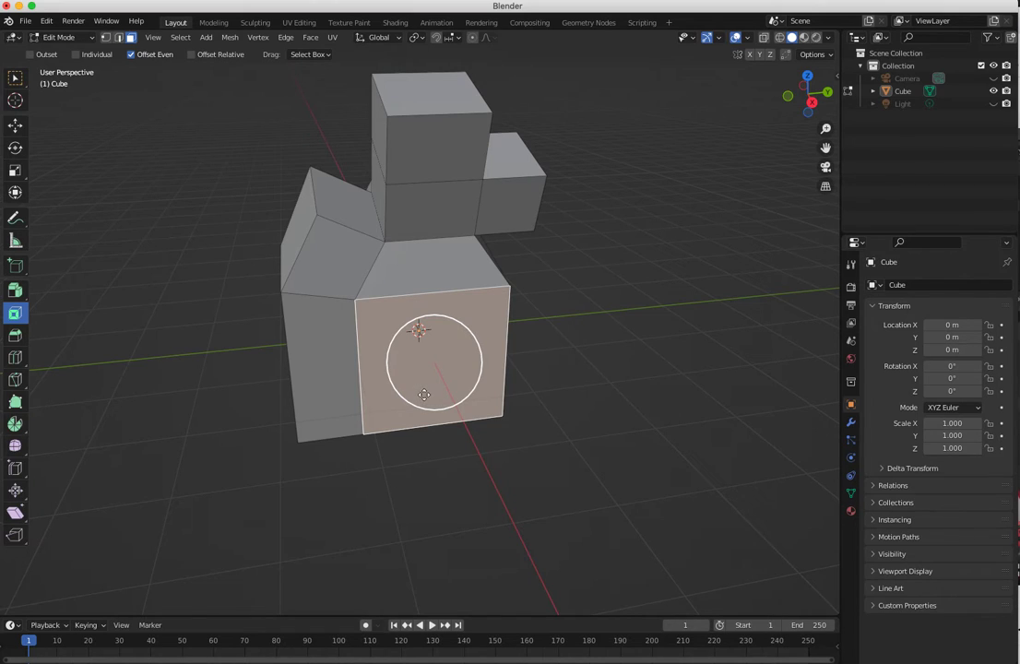
drag(448, 358, 414, 373)
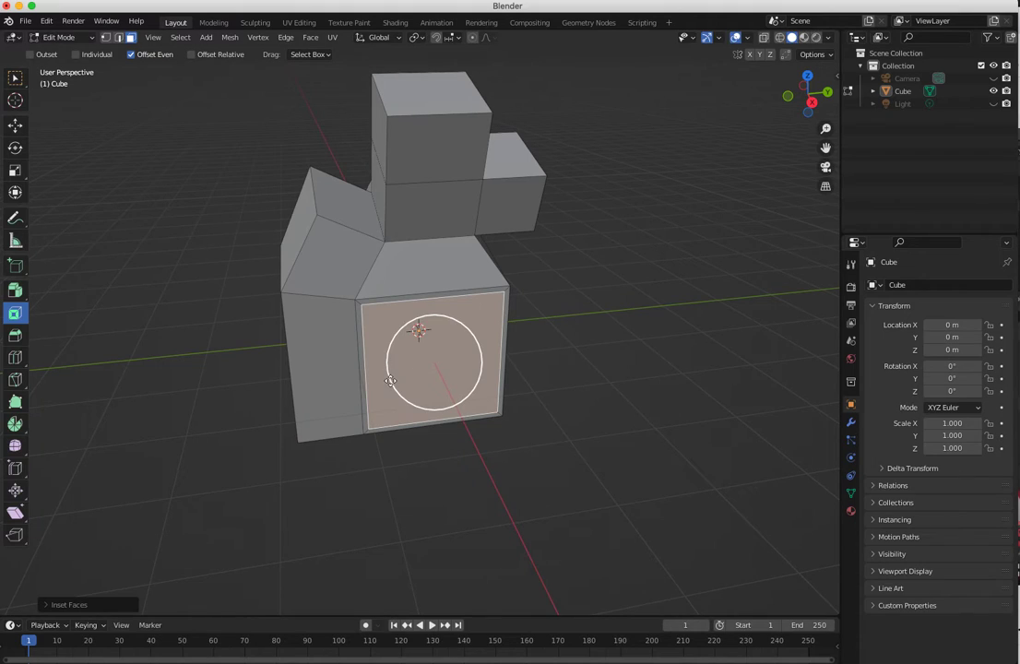
key(super+z)
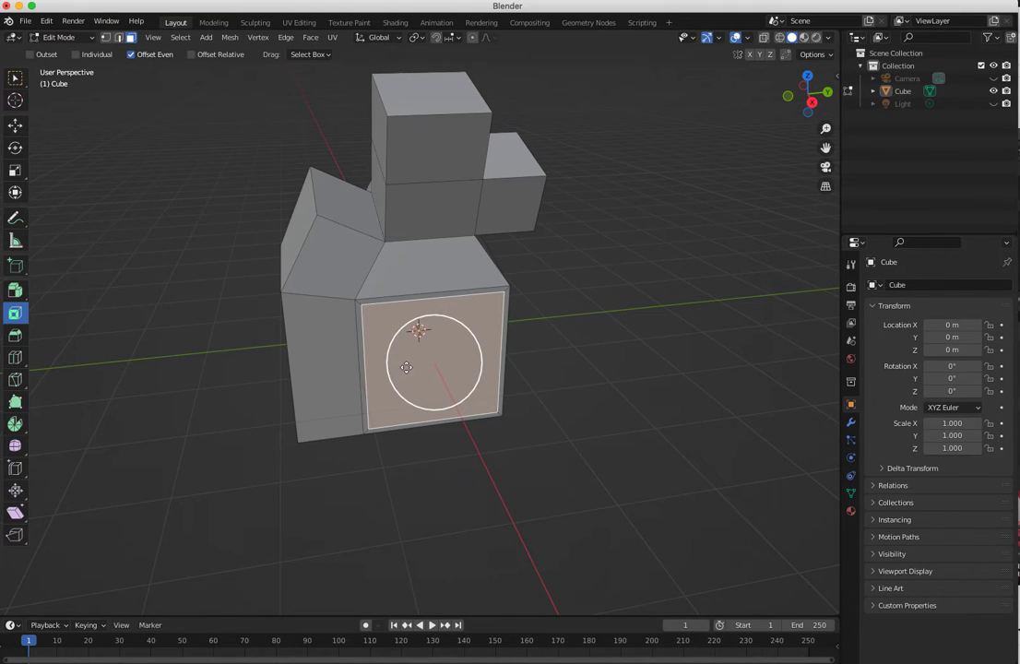
drag(405, 371, 444, 343)
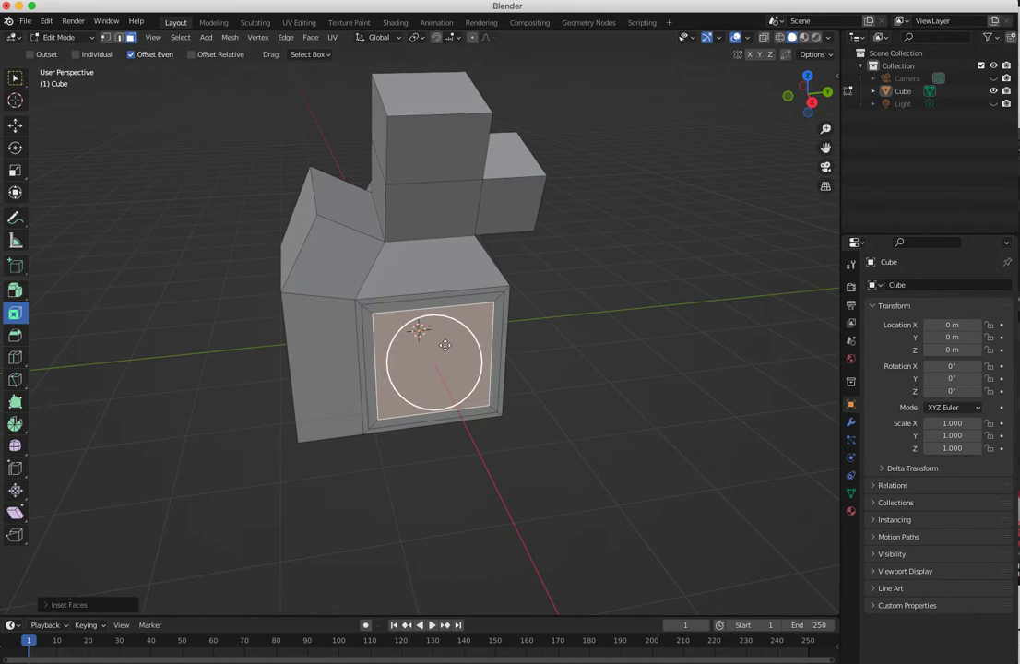
- Move the innermost inset face inward along the X axis to form a recess and clear the selection
key(w)
mouse_move(454, 386)
mouse_down()
mouse_move(444, 378)
mouse_move(473, 412)
mouse_move(436, 380)
mouse_move(458, 407)
mouse_move(438, 383)
mouse_move(445, 390)
mouse_up()
mouse_move(376, 415)
middle_down()
mouse_move(333, 412)
mouse_move(281, 388)
mouse_move(429, 405)
mouse_move(376, 406)
middle_up()
click(451, 481)
middle_drag(451, 481, 414, 476)
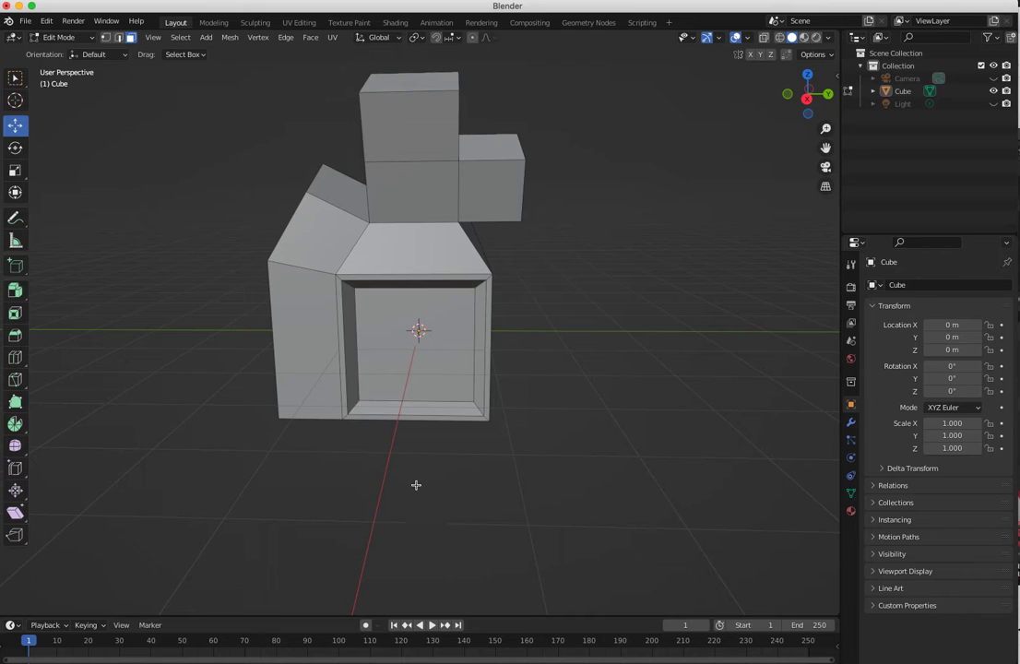
- Inset the lower block's positive Y side face to leave a thin border and clear the selection
middle_drag(406, 468, 457, 335)
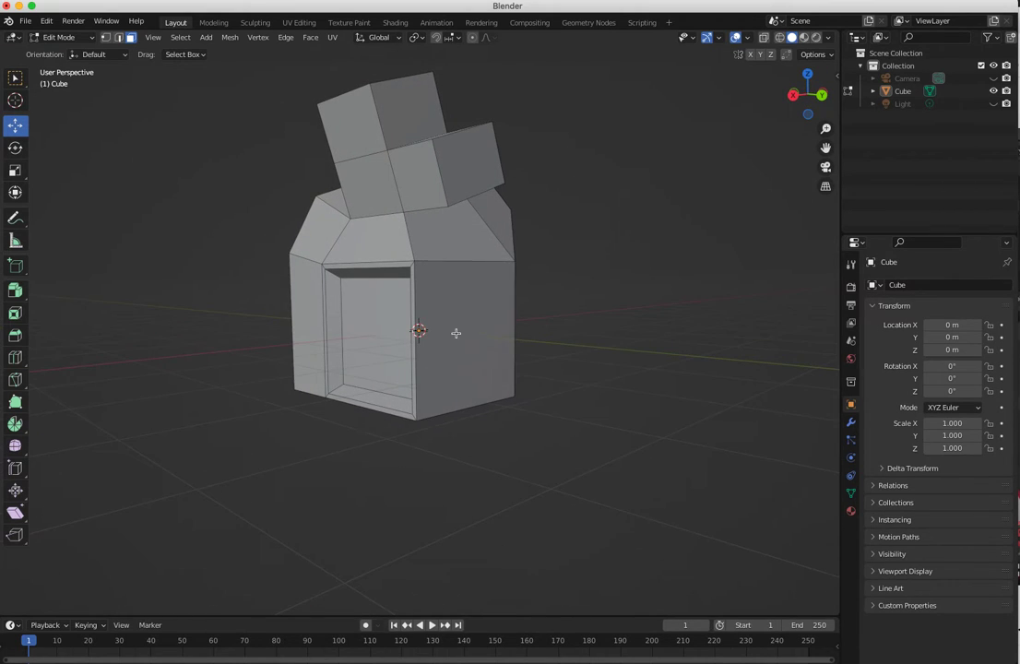
click(460, 336)
key(i)
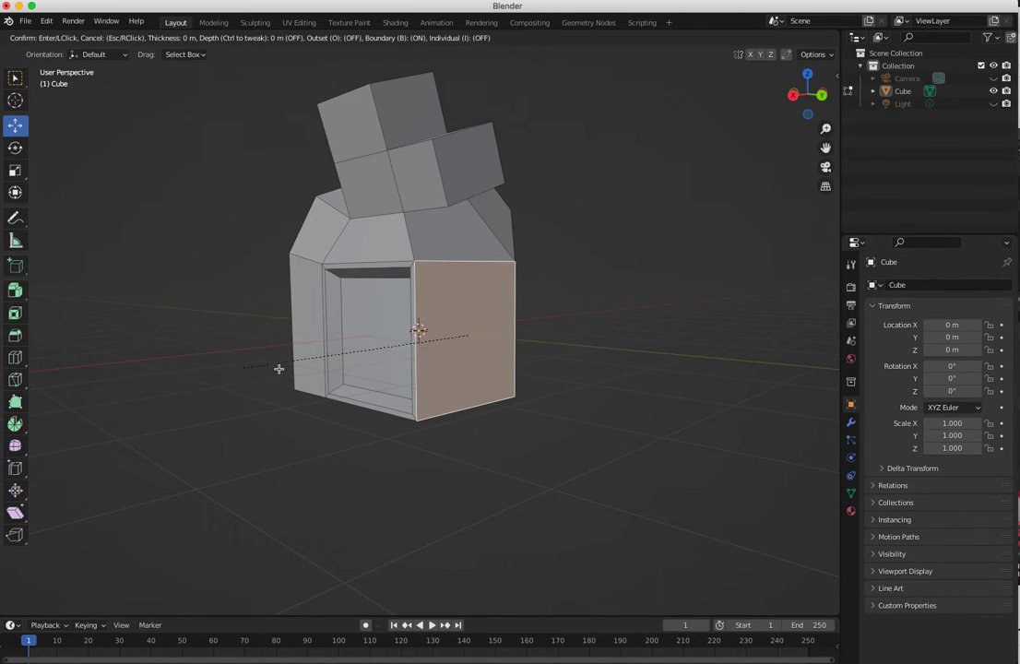
click(486, 337)
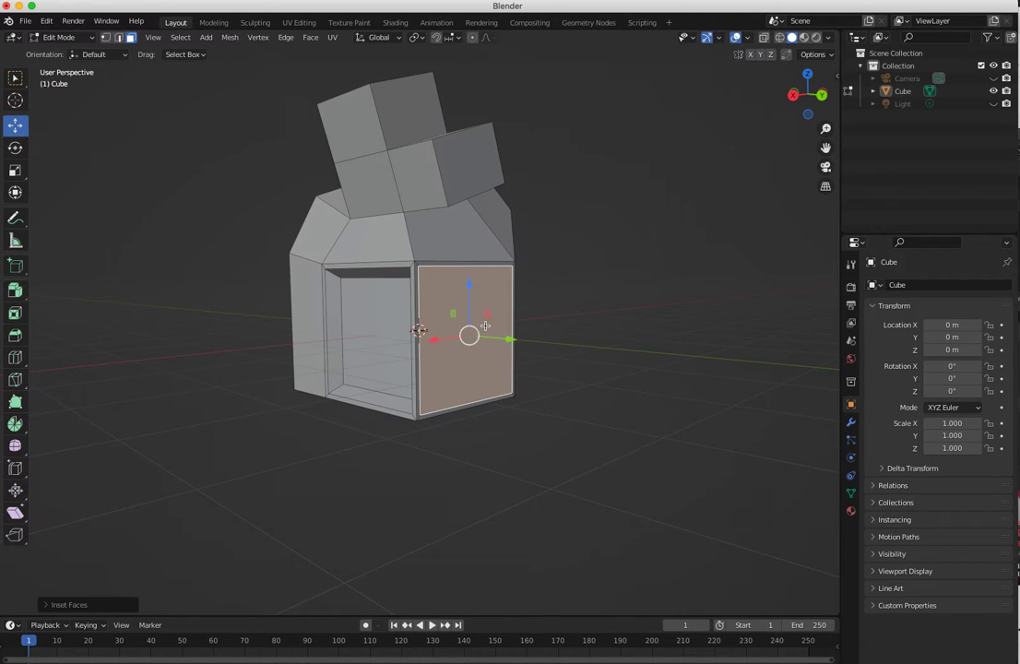
middle_drag(529, 441, 490, 424)
middle_drag(521, 463, 585, 428)
click(212, 427)
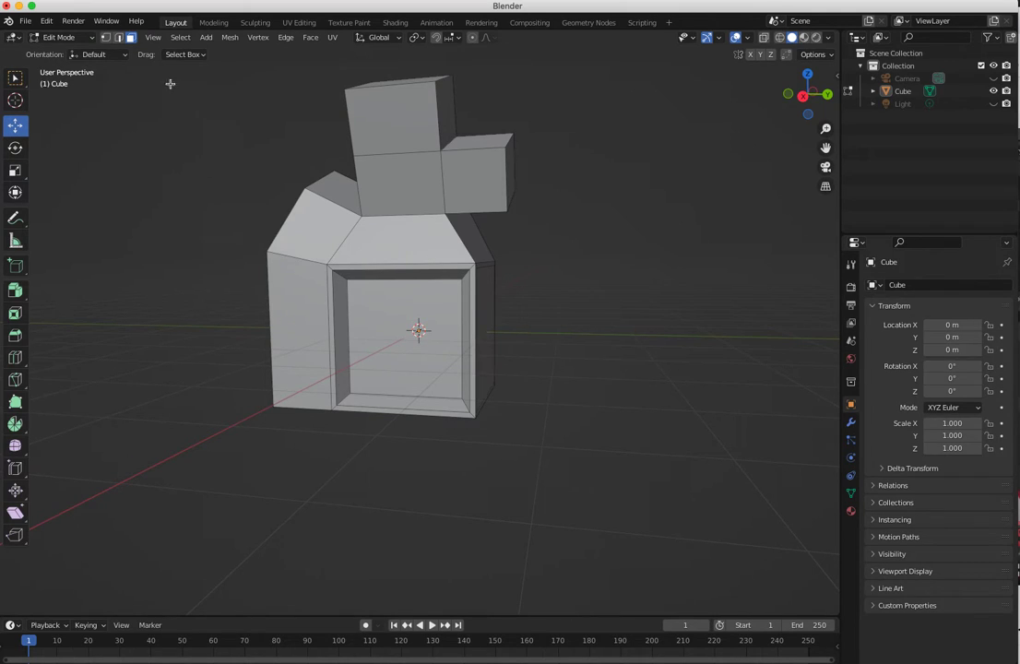
- Switch to Object Mode and move the model about 4.05 m along the positive Y axis
click(300, 226)
click(164, 123)
click(60, 36)
click(65, 49)
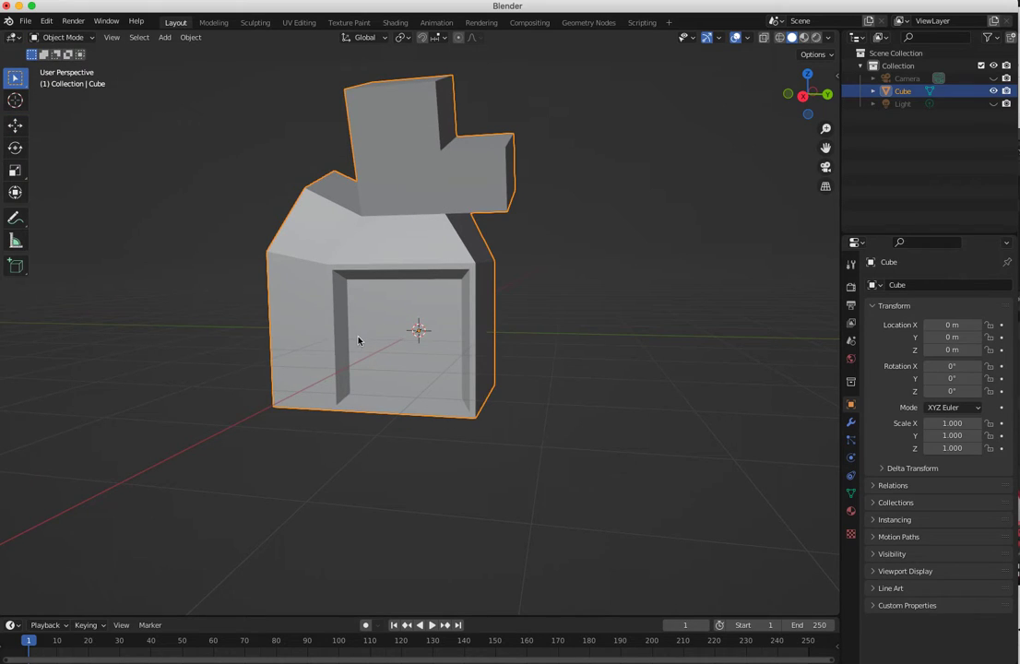
click(16, 125)
drag(474, 327, 778, 366)
click(343, 330)
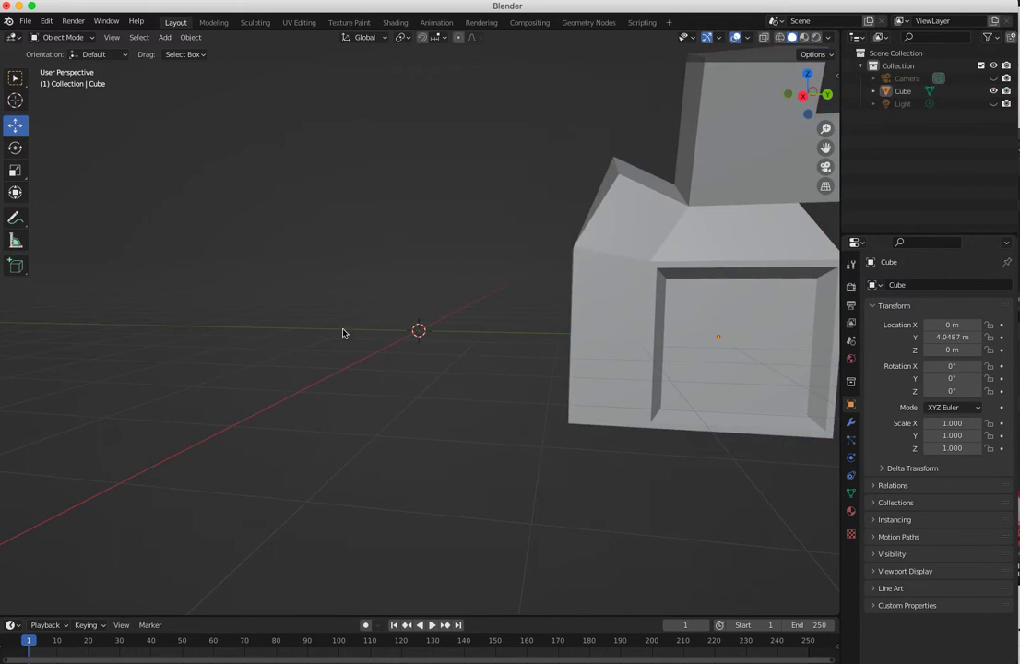
- Add a new cube mesh at the world origin and deselect it
middle_drag(343, 333, 268, 332)
click(139, 37)
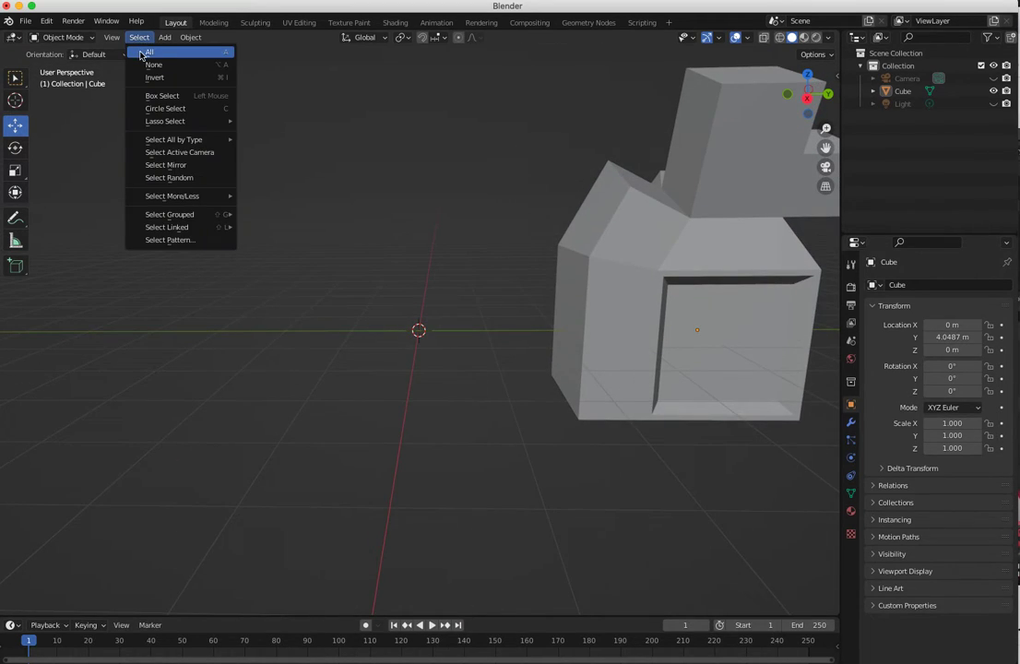
click(166, 36)
mouse_move(211, 51)
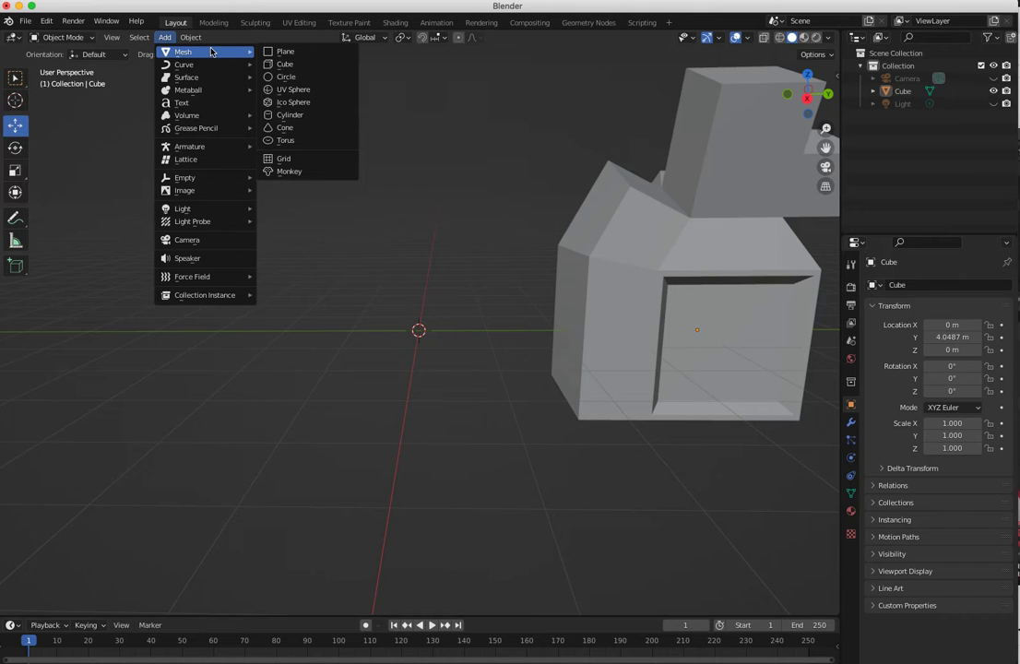
click(279, 63)
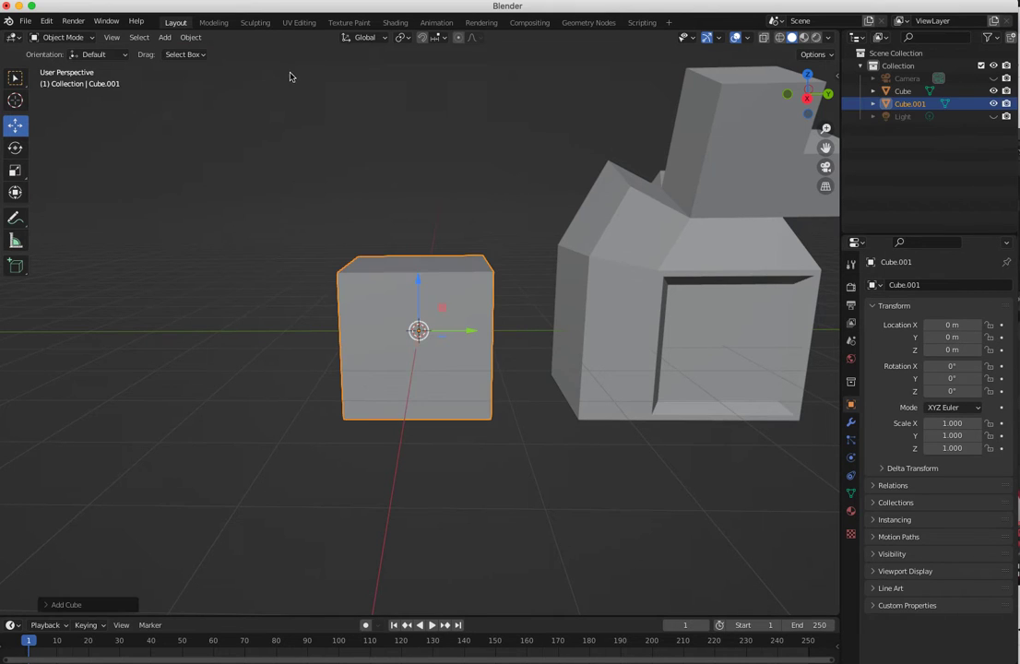
click(272, 314)
- Delete the old extruded model so that only the new cube is left
middle_drag(251, 342, 521, 367)
click(630, 336)
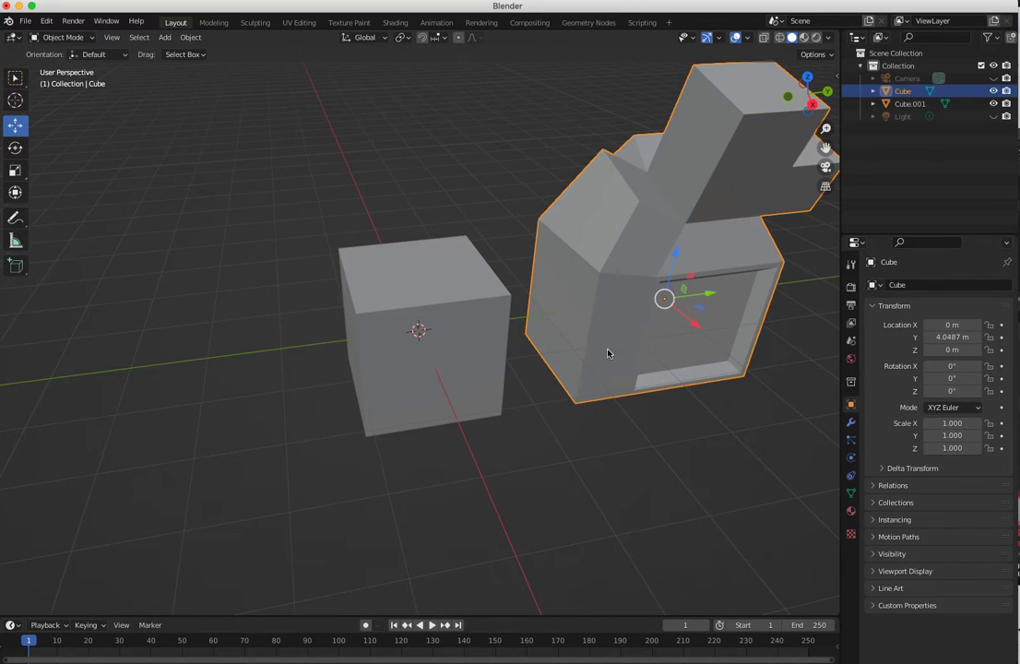
key(Delete)
middle_drag(386, 375, 277, 370)
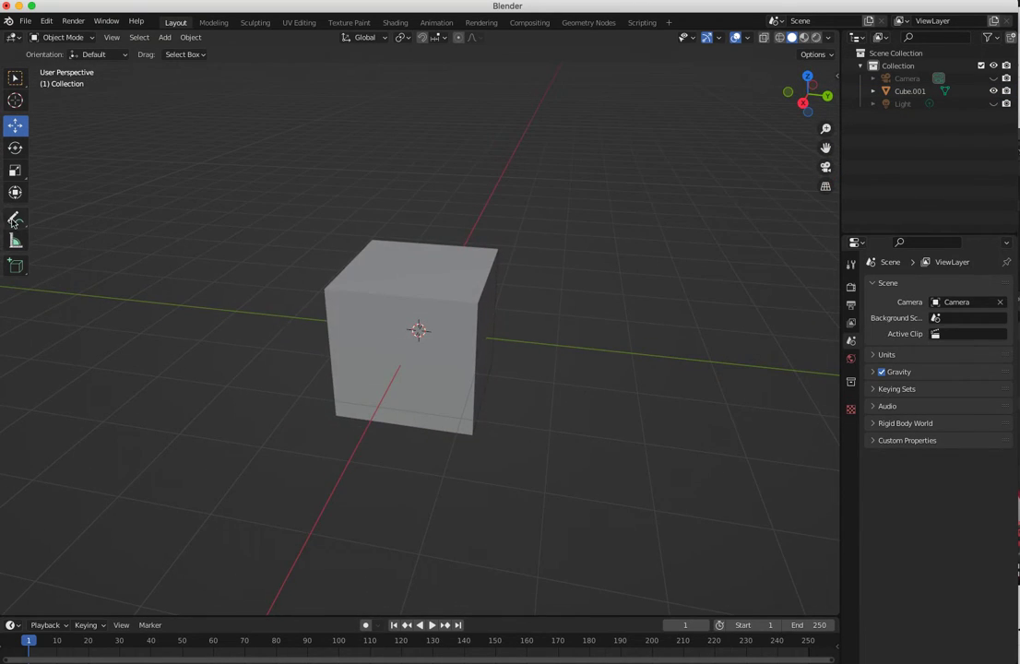
- Select the new cube and switch it to Edit Mode with no faces selected
click(51, 37)
click(86, 38)
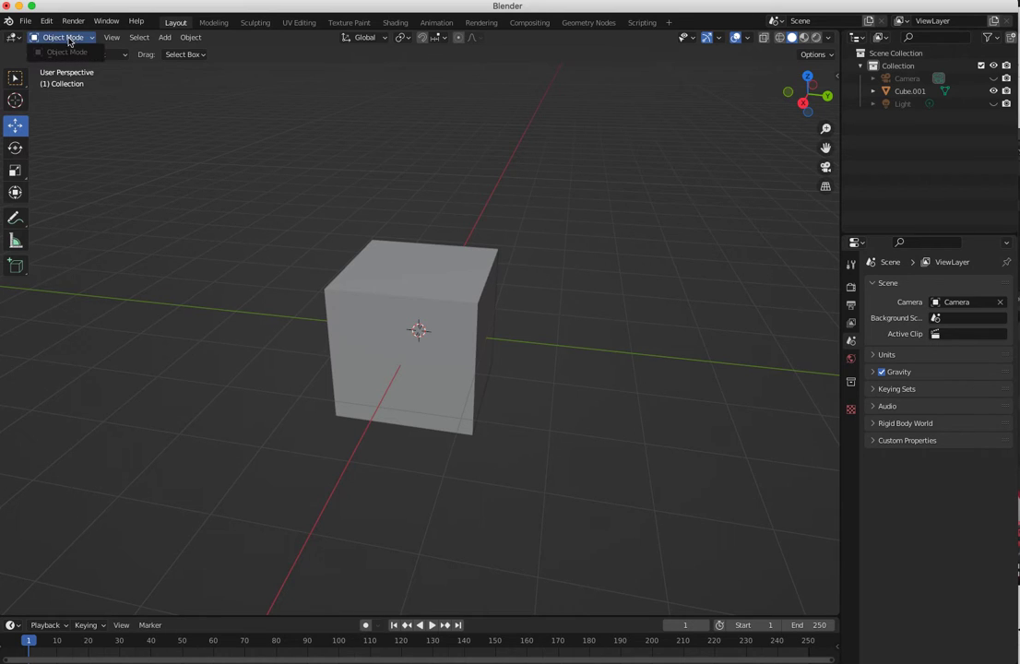
click(382, 296)
click(60, 36)
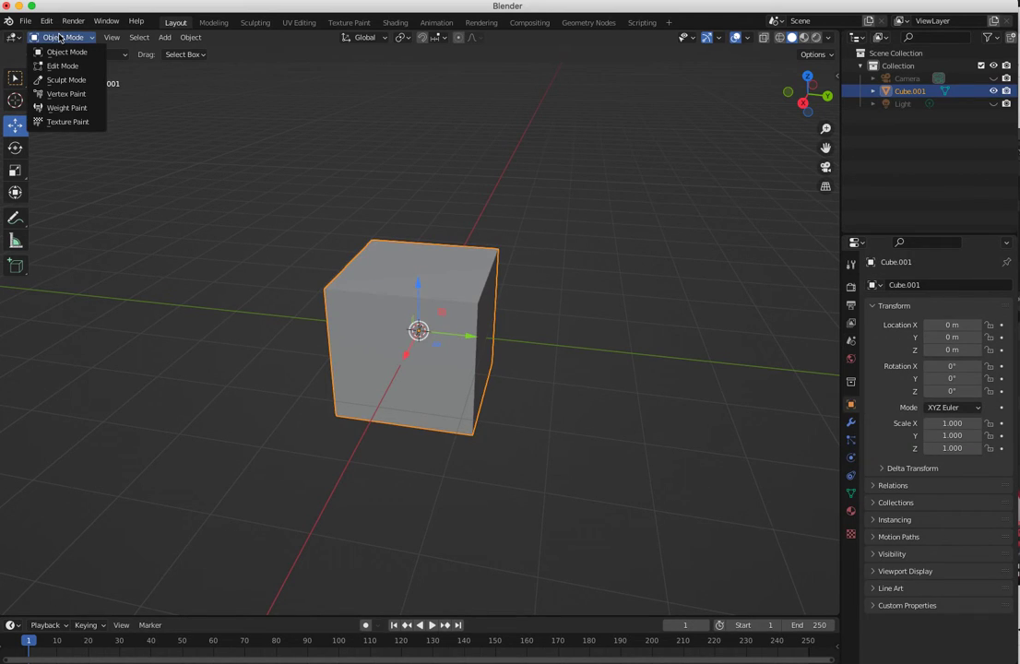
click(57, 63)
middle_drag(306, 317, 282, 316)
click(278, 294)
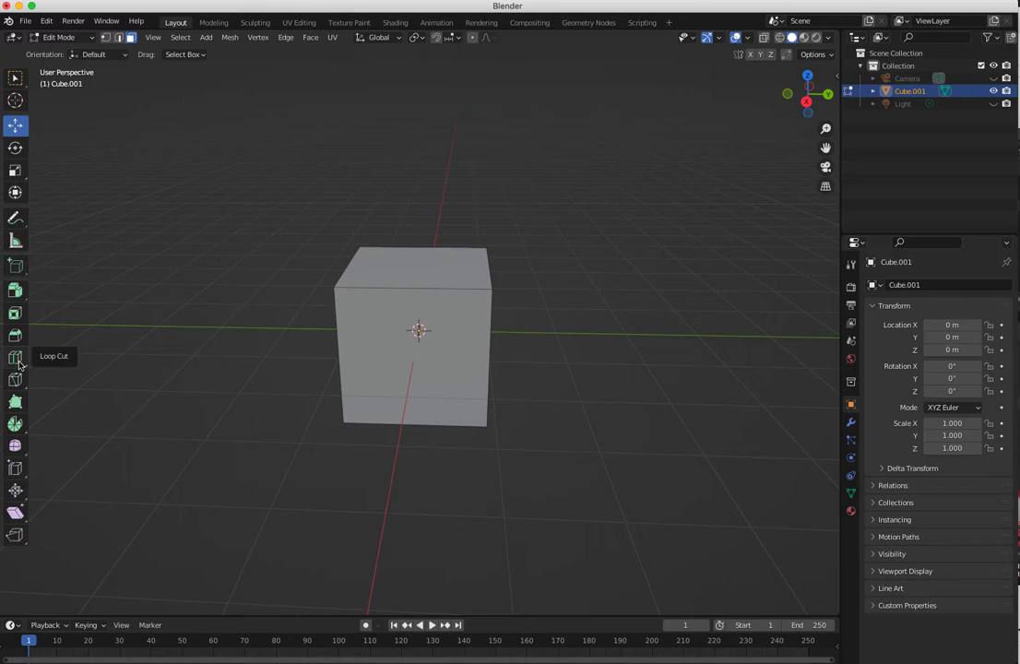
- Add a single centred loop cut running across the cube's top face and down its positive X side with Loop Cut
middle_drag(200, 341, 331, 367)
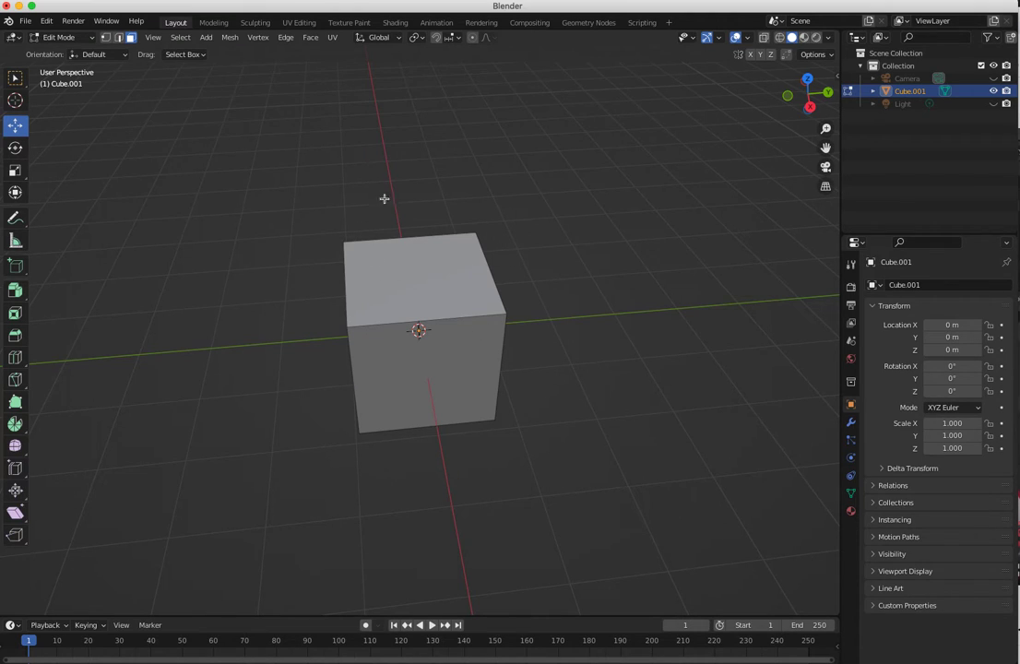
middle_drag(355, 300, 446, 329)
click(418, 287)
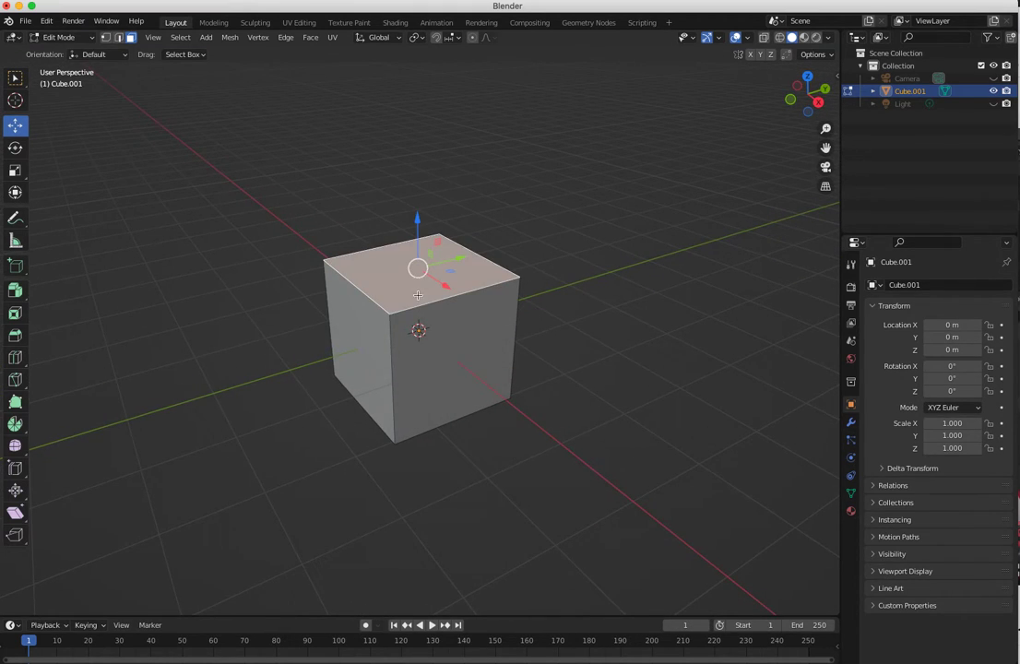
shift+click(463, 370)
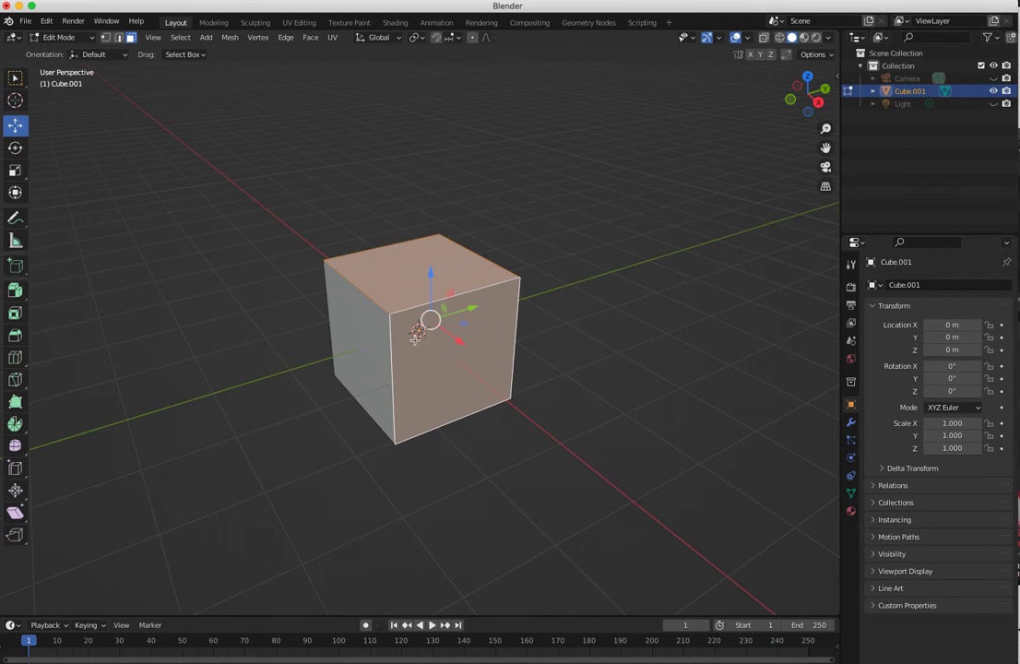
click(16, 360)
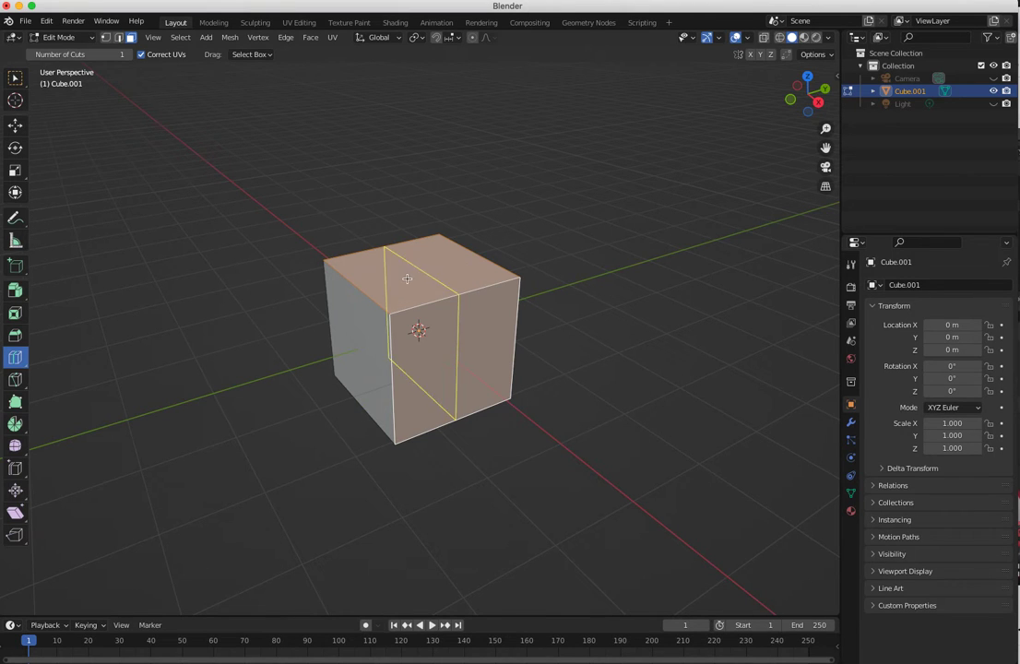
middle_drag(351, 283, 403, 338)
click(446, 318)
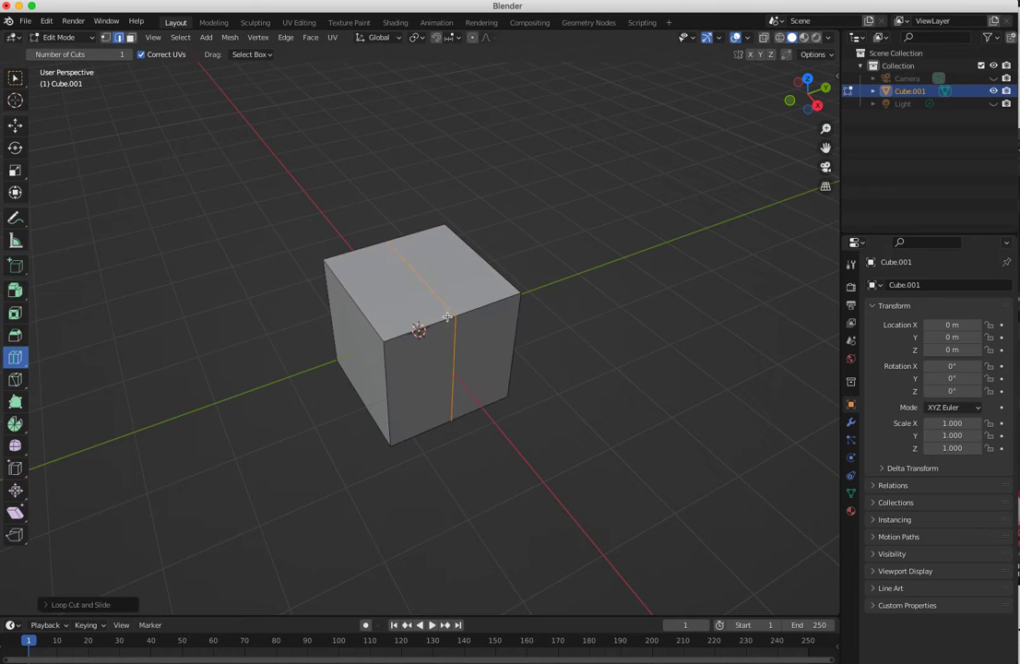
middle_drag(351, 289, 359, 307)
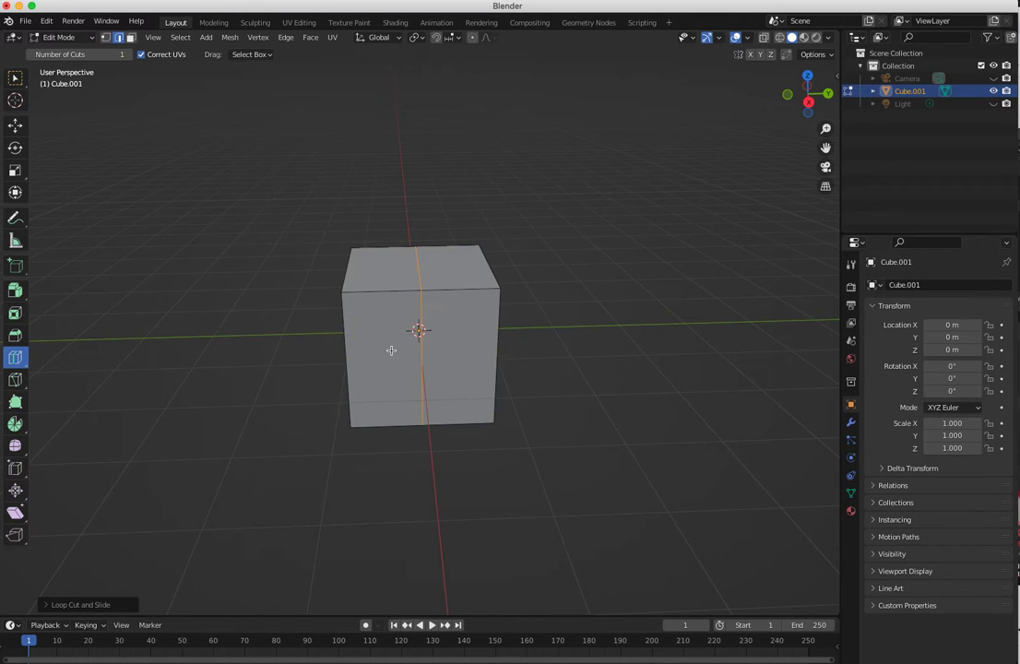
- Add a horizontal loop cut around the cube, set its number of cuts to 3, and return to the selection tool
drag(354, 314, 354, 313)
click(46, 607)
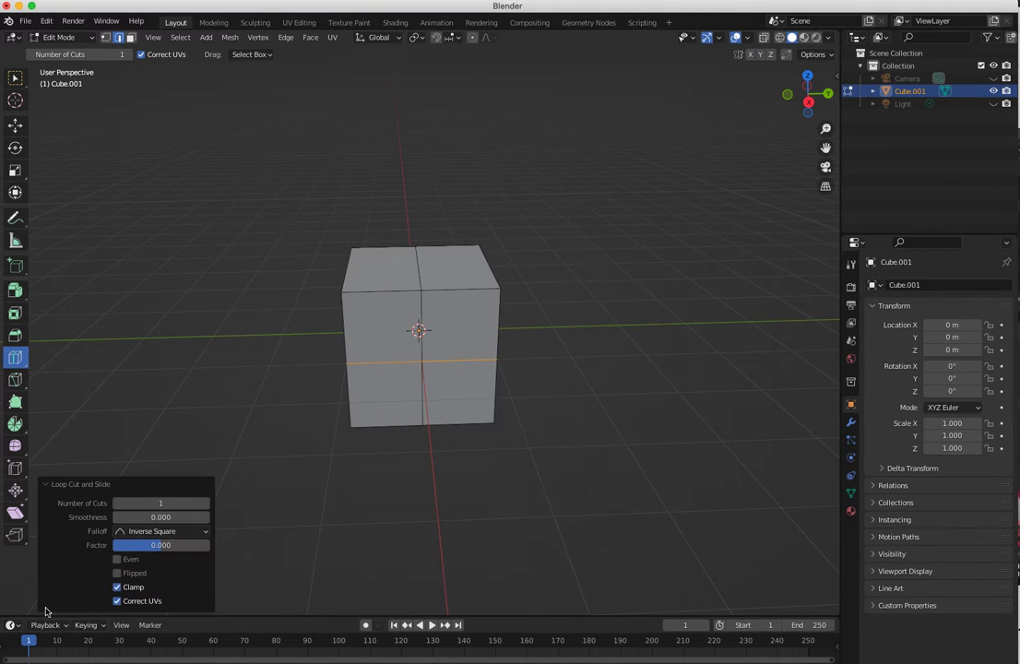
click(205, 505)
click(205, 505)
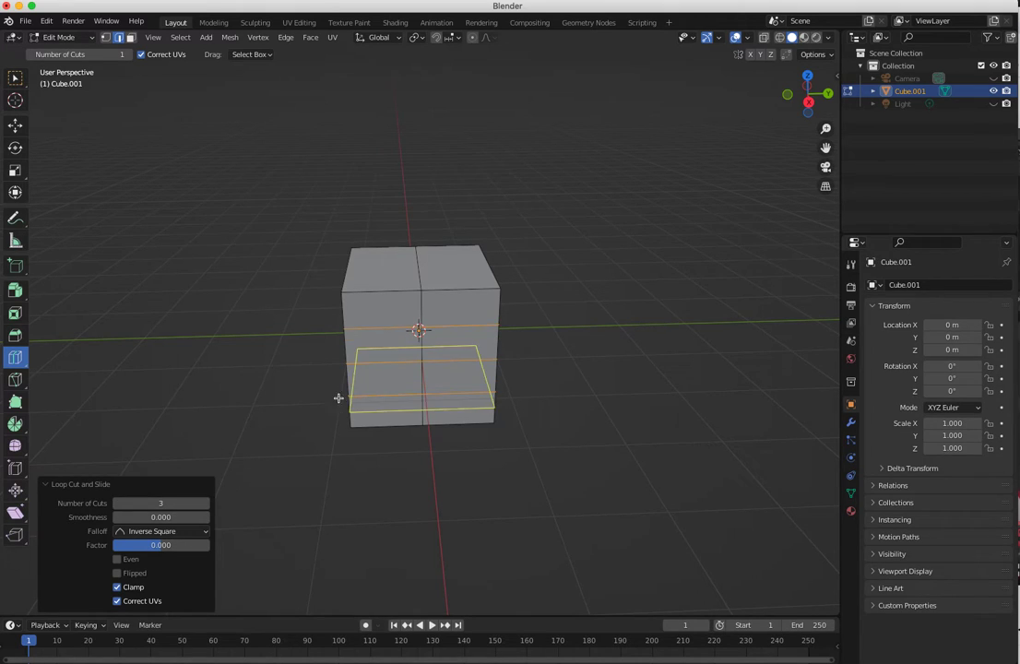
middle_drag(261, 308, 337, 321)
key(w)
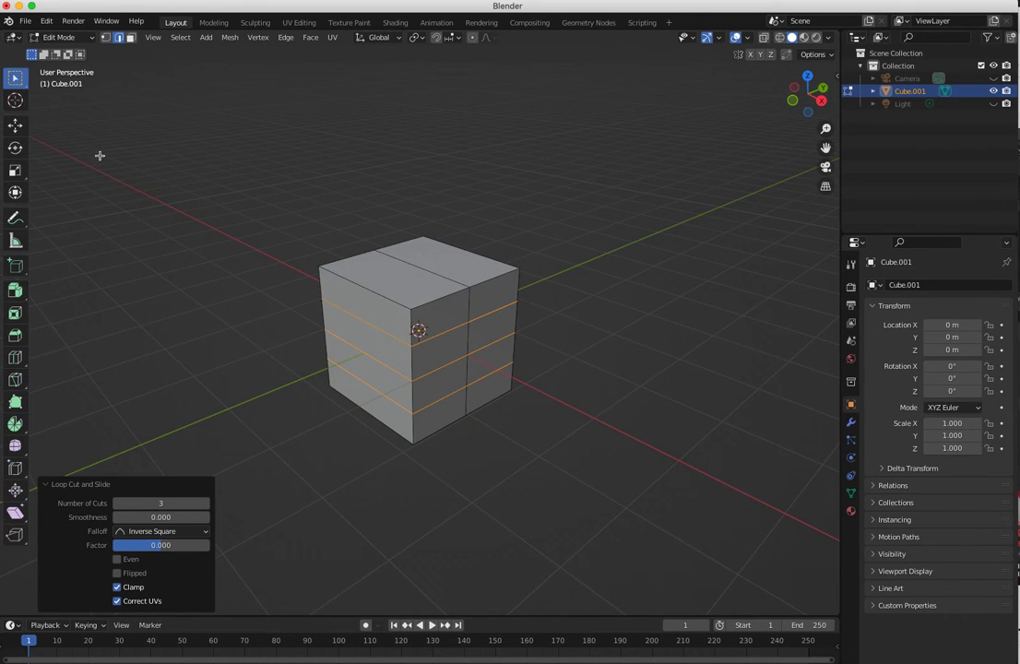
- In face selection, select both second-row faces on the cube's positive X side and extrude them outward together
click(99, 156)
middle_drag(267, 362, 365, 346)
key(3)
middle_drag(305, 320, 406, 337)
click(445, 349)
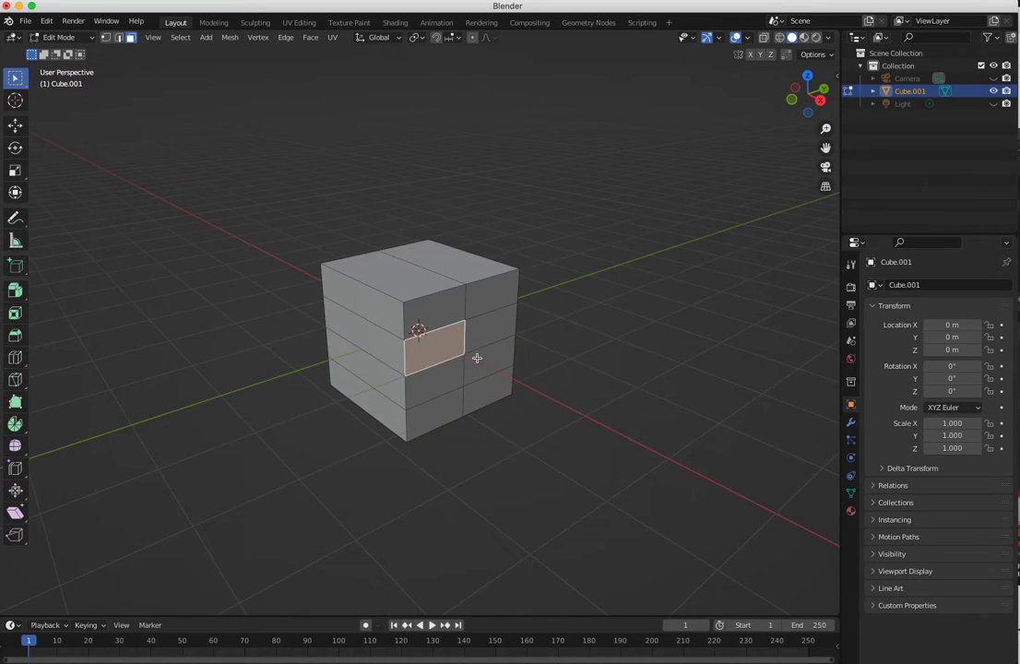
shift+click(483, 333)
middle_drag(483, 383, 510, 389)
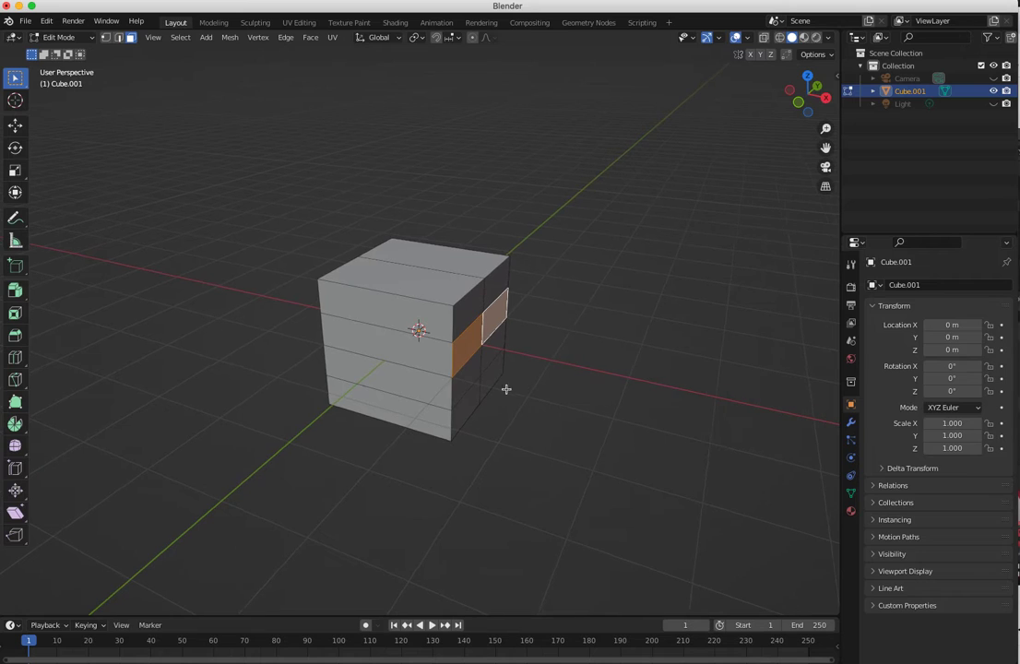
key(e)
click(558, 385)
- Extrude the adjoining end and side faces of the protruding block's negative Y half together by about 0.84 m along the normal
middle_drag(349, 305, 319, 321)
click(318, 321)
click(442, 318)
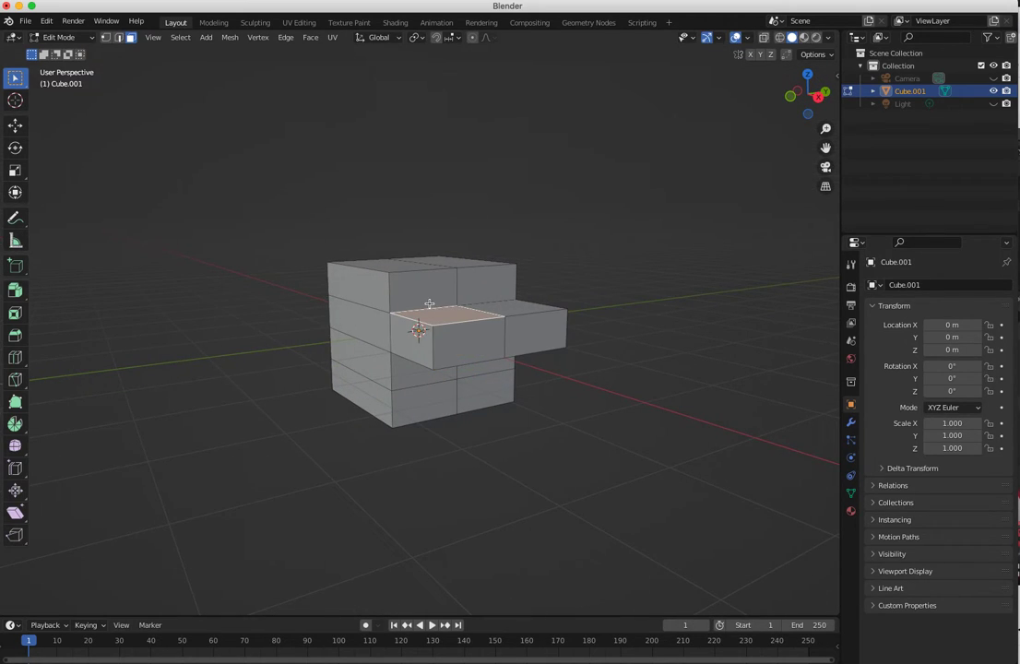
click(408, 358)
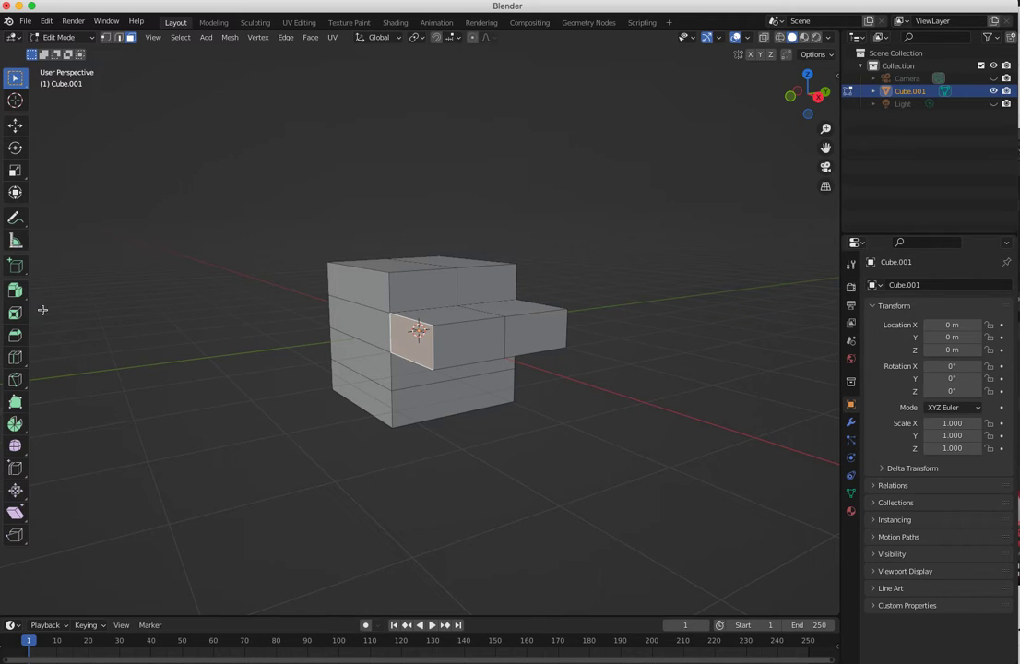
shift+click(449, 360)
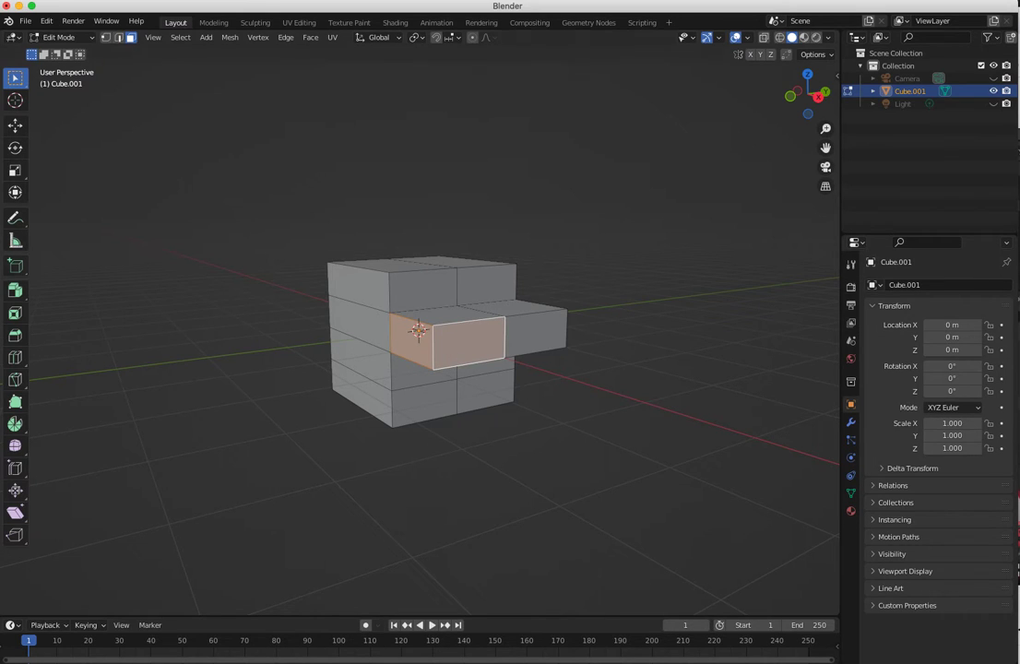
middle_drag(334, 371, 388, 406)
key(e)
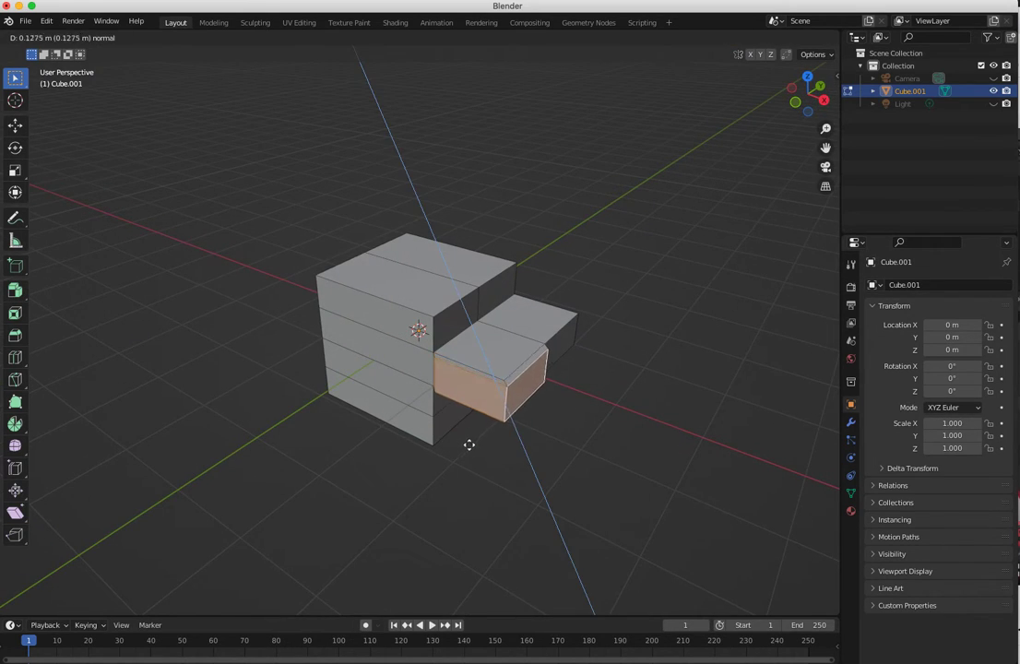
click(459, 464)
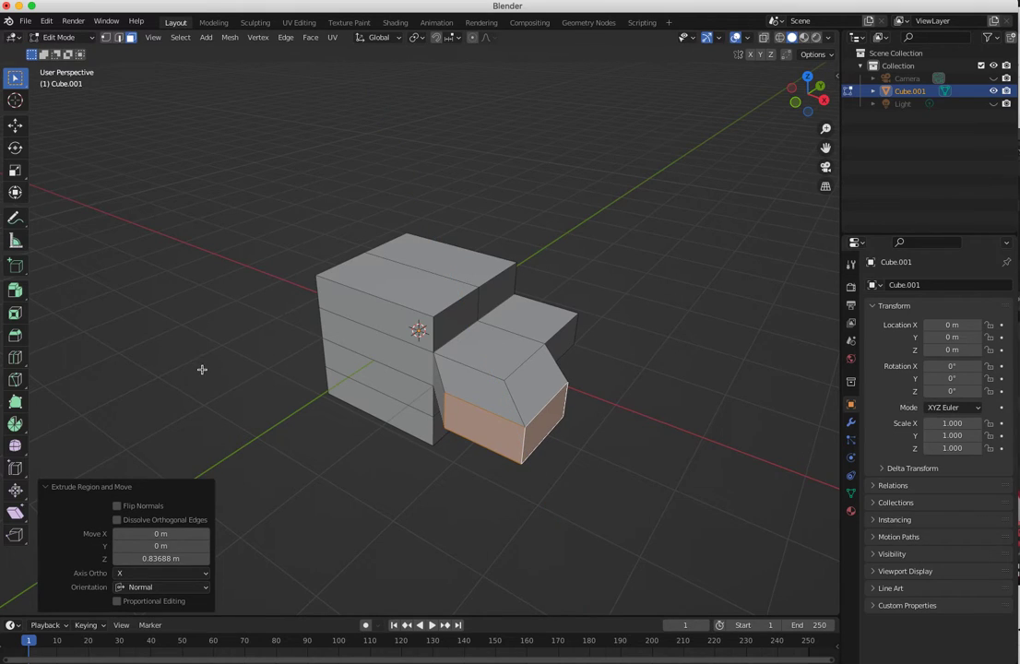
- Undo the joint extrusion and extrude the same two faces outward separately with Extrude Individual
click(247, 385)
key(super+z)
key(super+z)
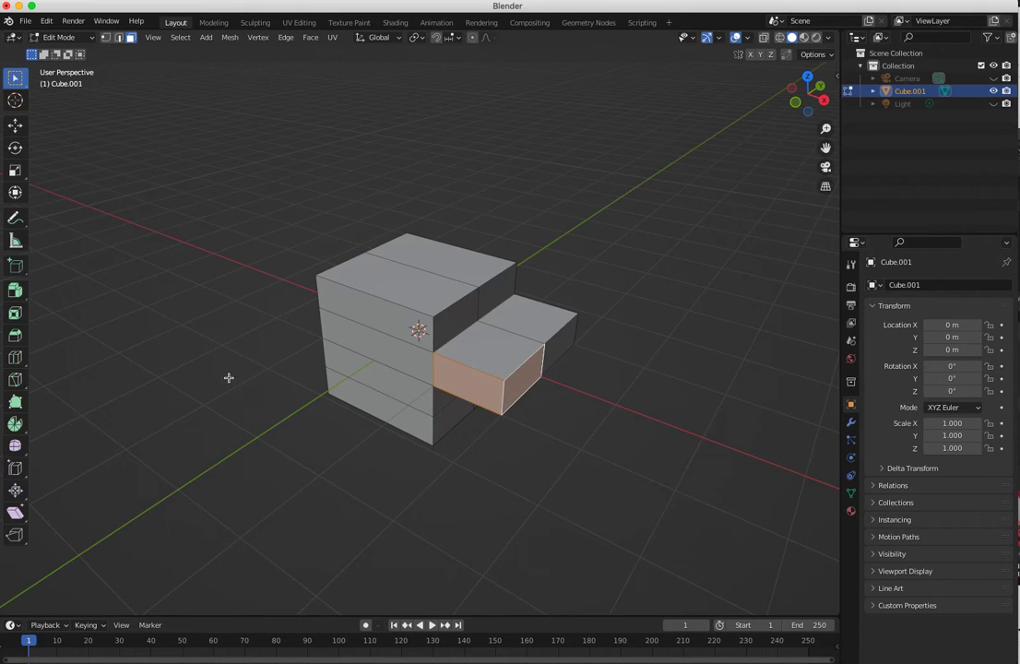
drag(12, 296, 83, 368)
drag(495, 419, 474, 399)
- Select the end and side faces of the block's positive Y half and extrude them inward about 0.26 m with Extrude Along Normals
middle_drag(327, 406, 263, 324)
shift+click(367, 386)
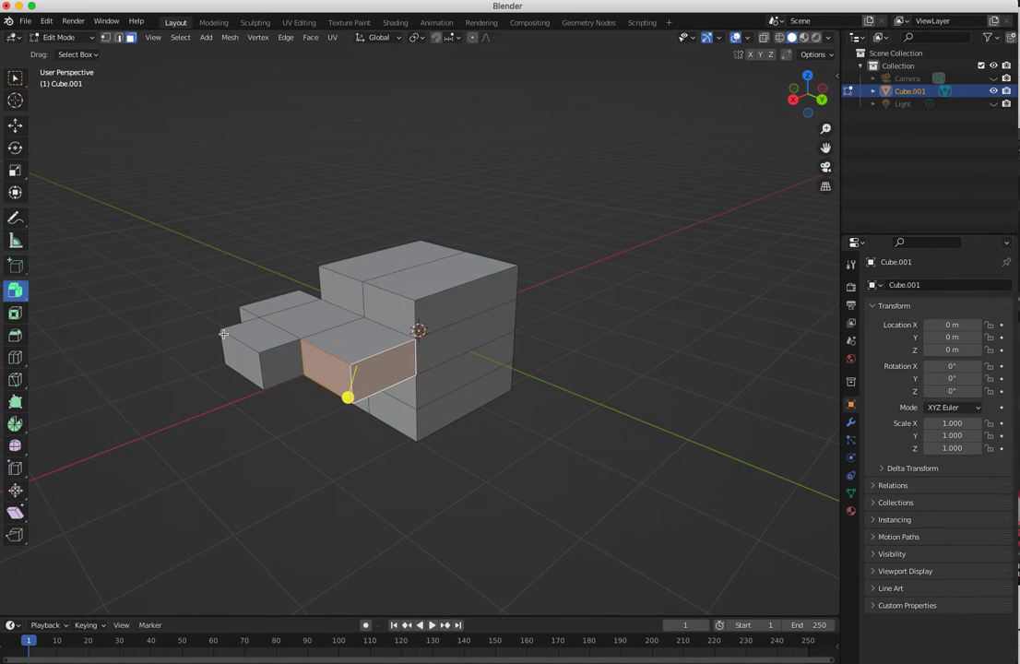
click(15, 293)
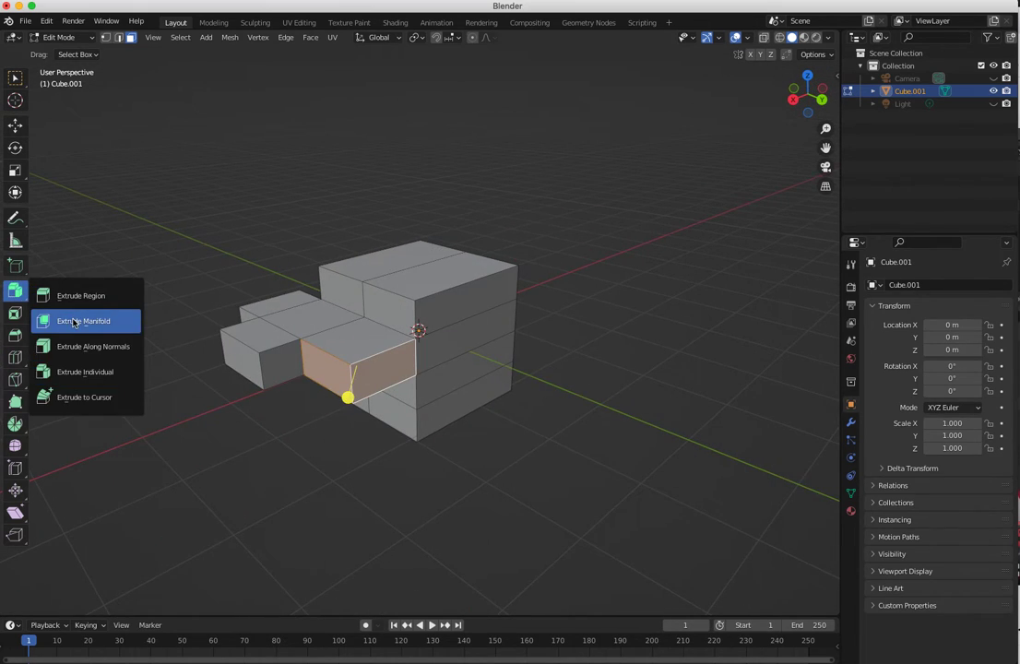
click(81, 347)
drag(347, 398, 316, 413)
mouse_move(315, 416)
mouse_down()
mouse_move(319, 405)
mouse_move(314, 421)
mouse_move(312, 409)
mouse_move(324, 417)
mouse_up()
middle_drag(351, 388, 358, 358)
mouse_move(327, 403)
middle_down()
mouse_move(317, 337)
mouse_move(336, 402)
middle_up()
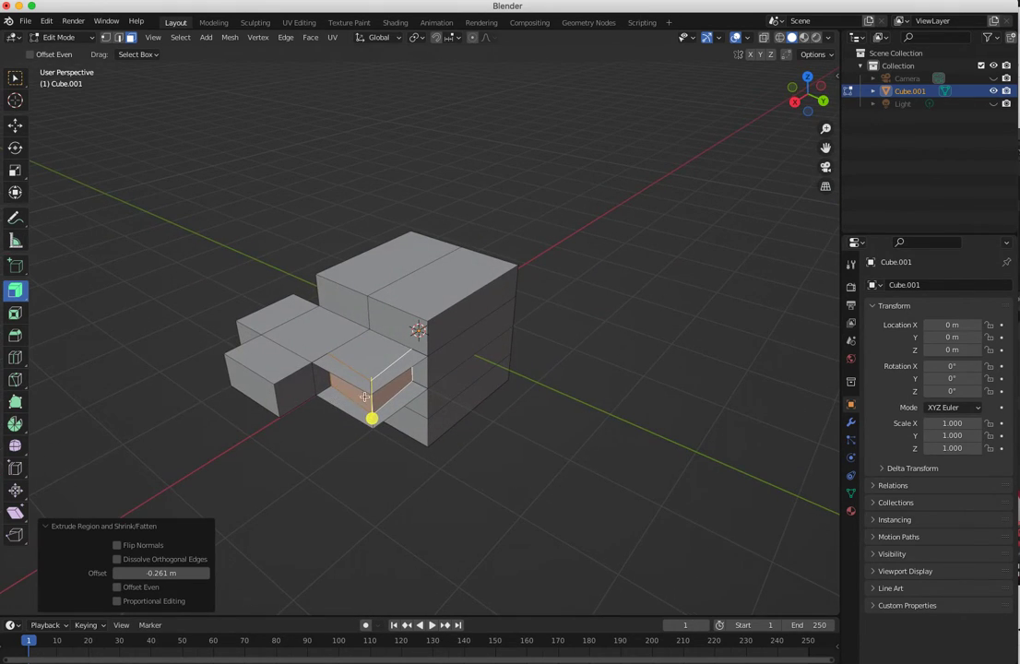
- Extrude the two selected faces outward along their normals by about 0.66 m
middle_drag(406, 358, 420, 383)
drag(487, 449, 415, 426)
middle_drag(515, 476, 415, 467)
middle_drag(319, 426, 346, 369)
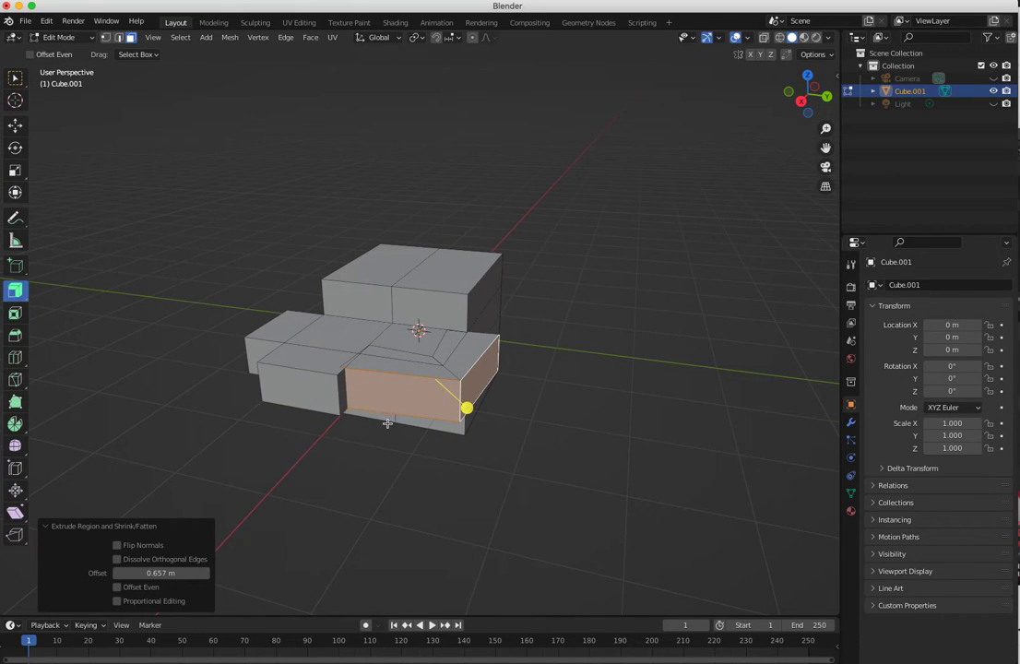
- Scale the two extruded faces uniformly by about 0.74
key(shift+space)
key(s)
drag(475, 348, 463, 358)
right_click(406, 378)
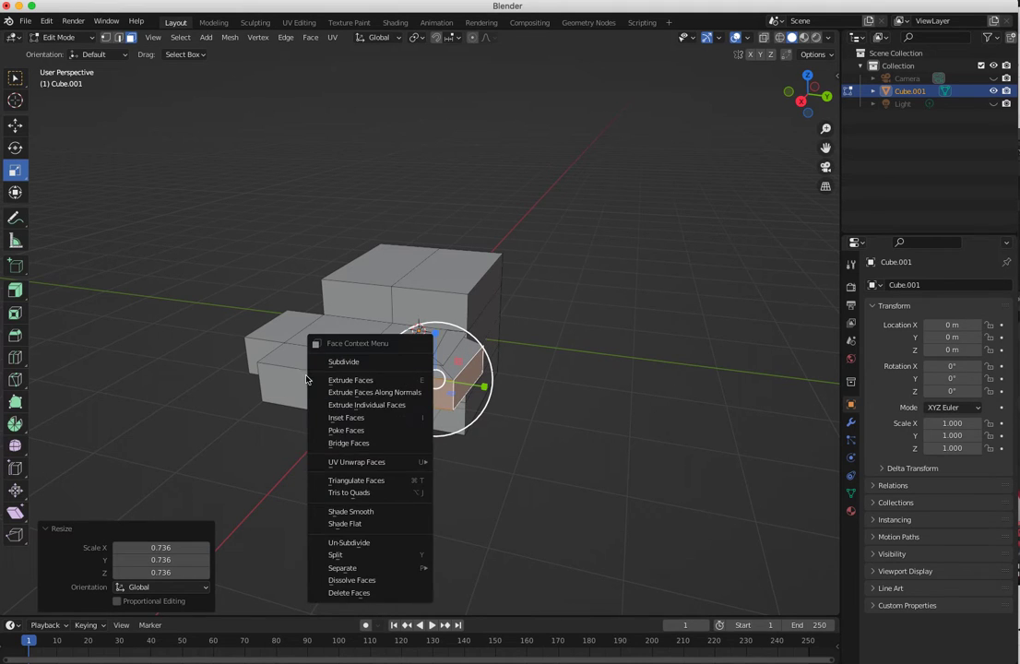
- Undo the scaling and the extrusions along normals of the two faces
middle_drag(223, 335, 301, 421)
click(261, 372)
key(ctrl+z)
key(ctrl+z)
key(ctrl+z)
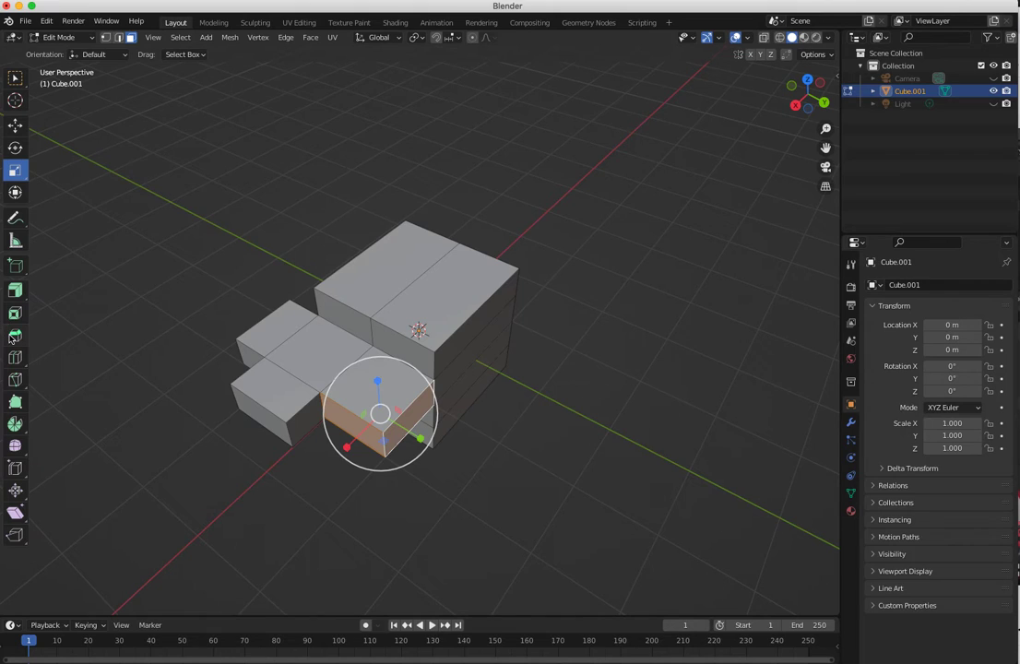
- Extrude the block's two selected corner faces outward by about 0.38 m with Extrude Along Normals
click(15, 290)
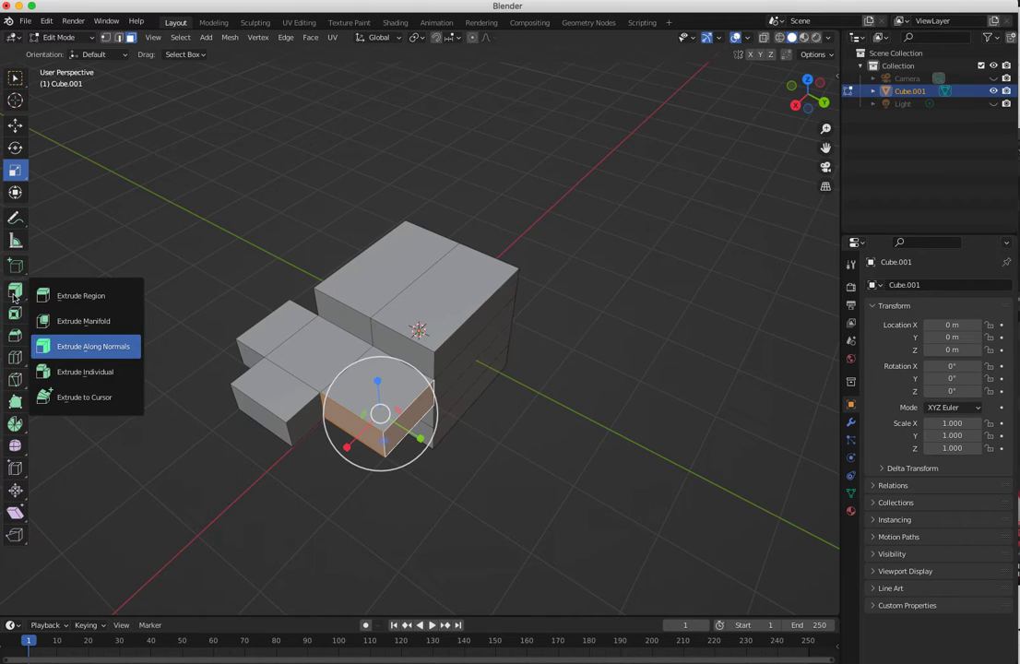
click(61, 345)
mouse_move(387, 467)
mouse_down()
mouse_move(392, 480)
mouse_move(380, 447)
mouse_move(382, 463)
mouse_up()
mouse_move(388, 482)
middle_down()
mouse_move(445, 466)
mouse_move(433, 433)
mouse_move(371, 451)
mouse_move(370, 472)
middle_up()
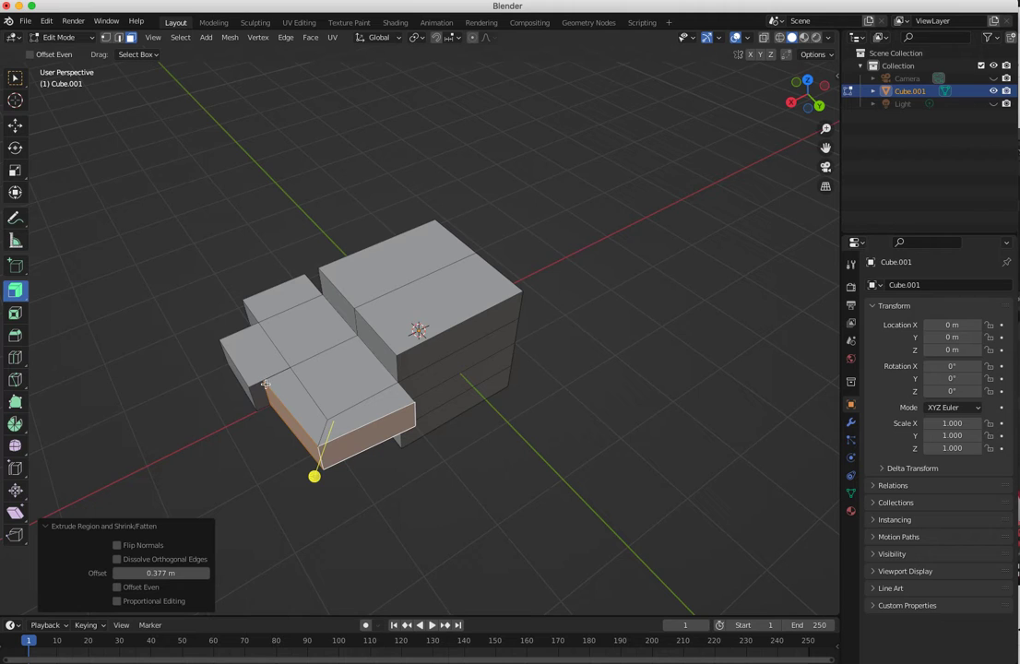
middle_drag(299, 400, 337, 380)
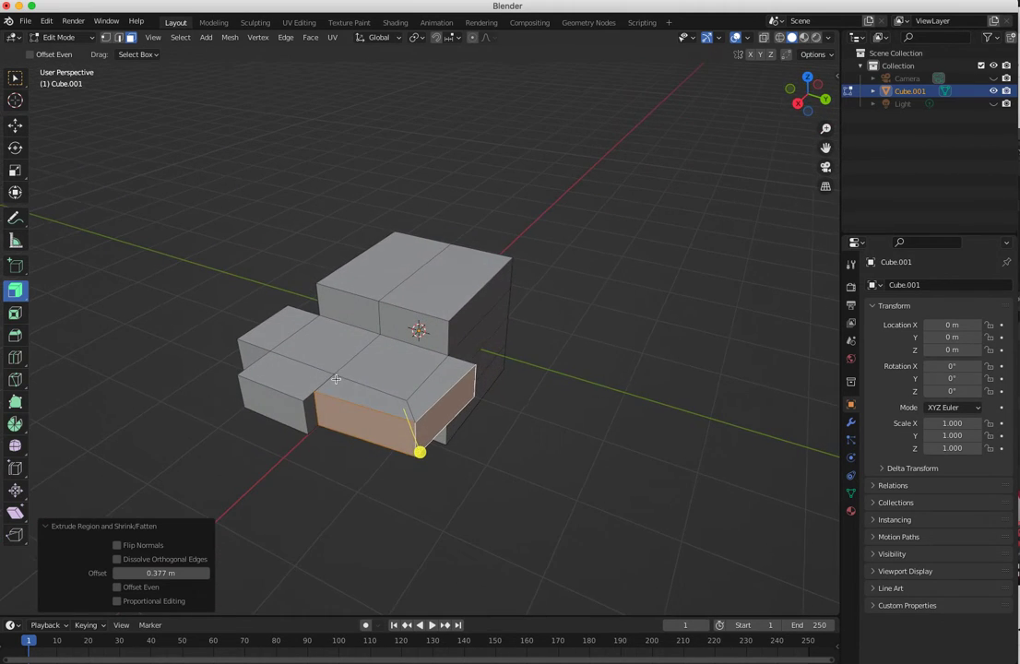
- Undo the 0.377 m extrusion of the two corner faces
click(374, 510)
middle_drag(364, 484, 410, 452)
key(super+z)
key(super+z)
- Extrude the top of the protruding block's positive Y half upward, and the positive Y half of the cube's top face up about 0.88 m
click(457, 403)
drag(462, 349, 465, 307)
middle_drag(407, 382, 346, 307)
key(e)
click(428, 193)
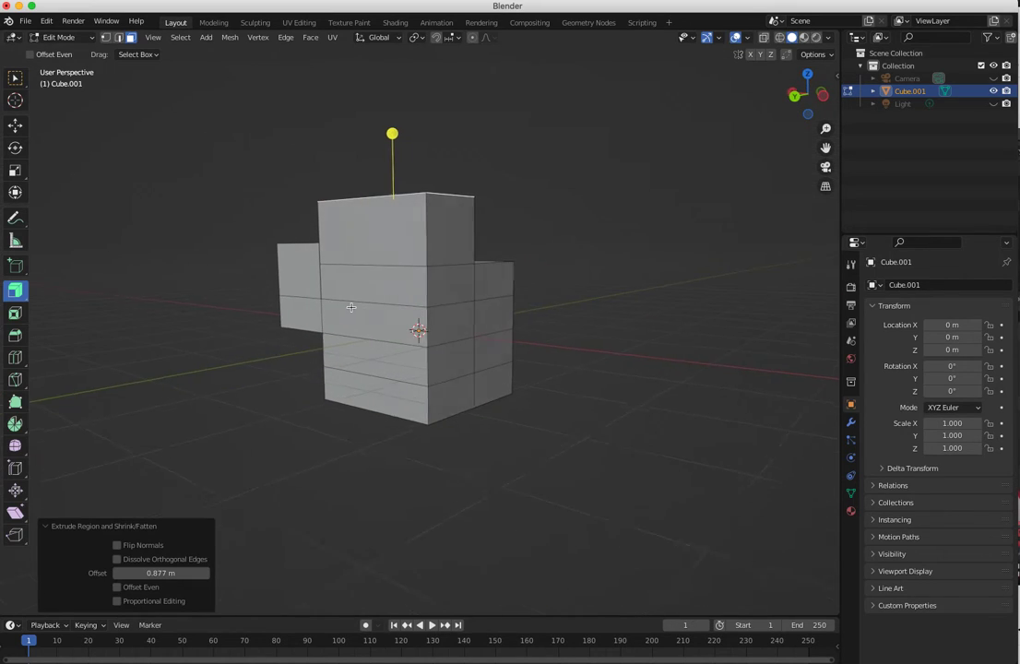
- Extrude the cube's top-row face on the negative X side, positive Y half, outward by about 0.8 m and undo it
click(453, 286)
drag(511, 286, 355, 256)
middle_drag(358, 242, 456, 270)
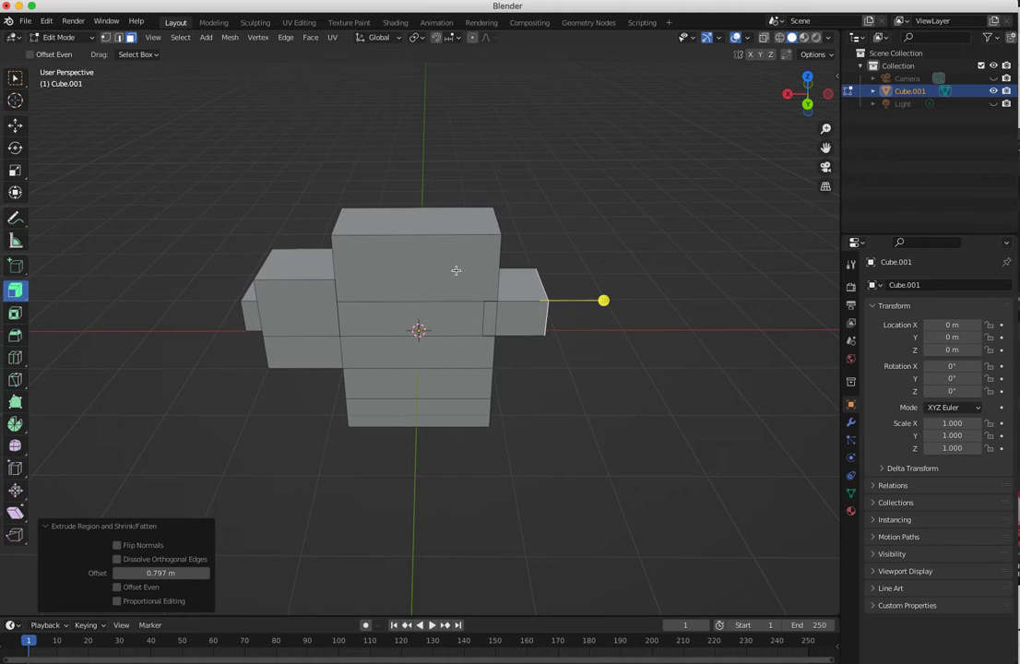
key(ctrl+z)
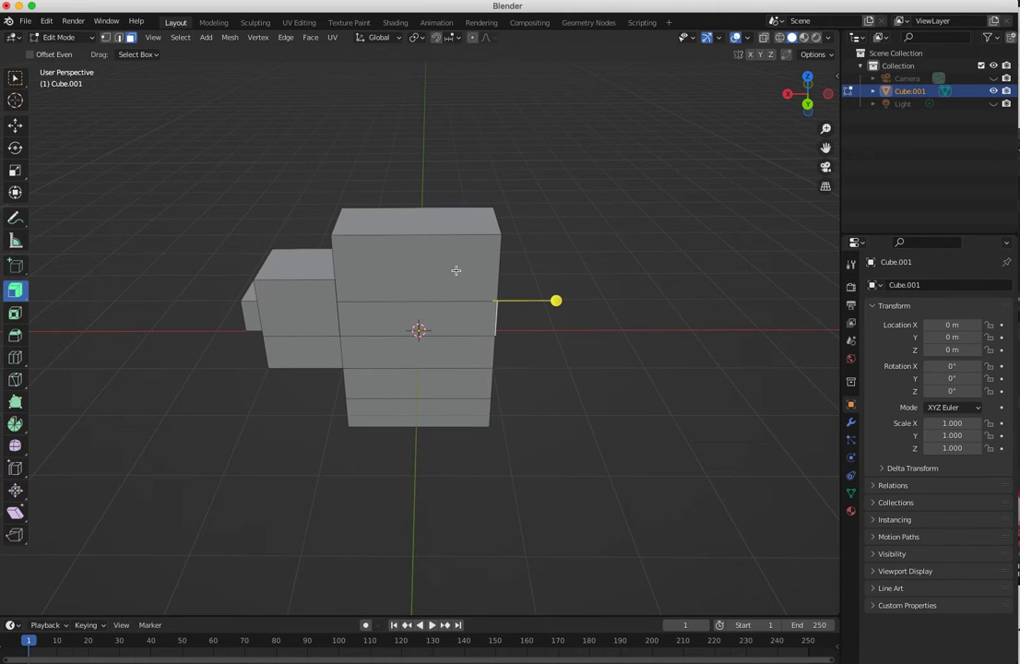
- Extrude the same top-row face on the negative X side inward by about 0.12 m along its normal
click(574, 290)
middle_drag(374, 286, 465, 326)
click(475, 309)
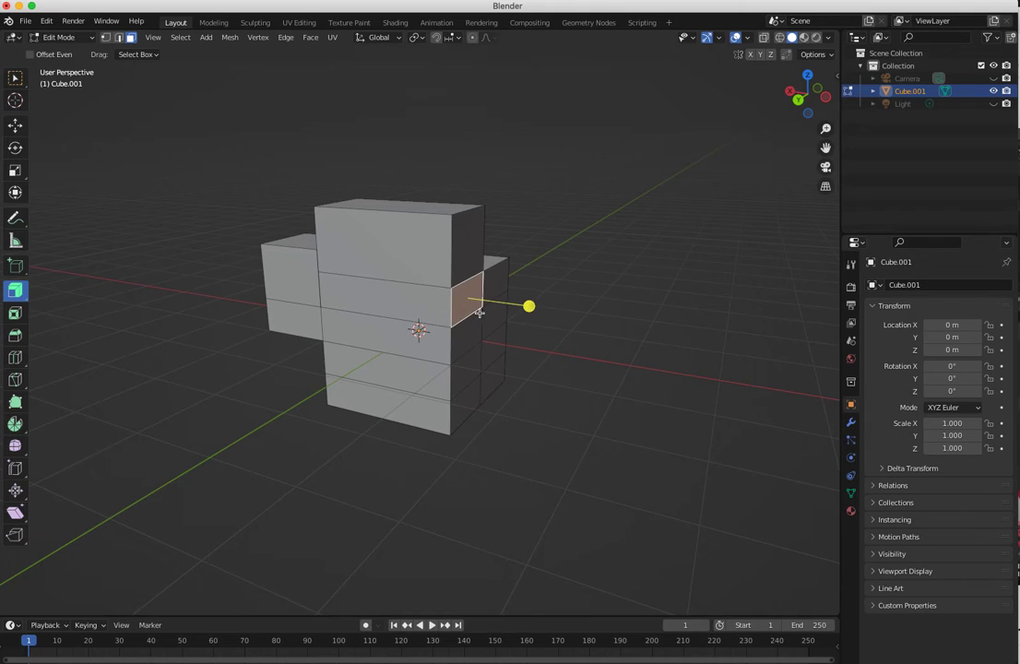
drag(528, 307, 478, 321)
mouse_move(478, 321)
middle_down()
mouse_move(287, 329)
mouse_move(483, 322)
middle_up()
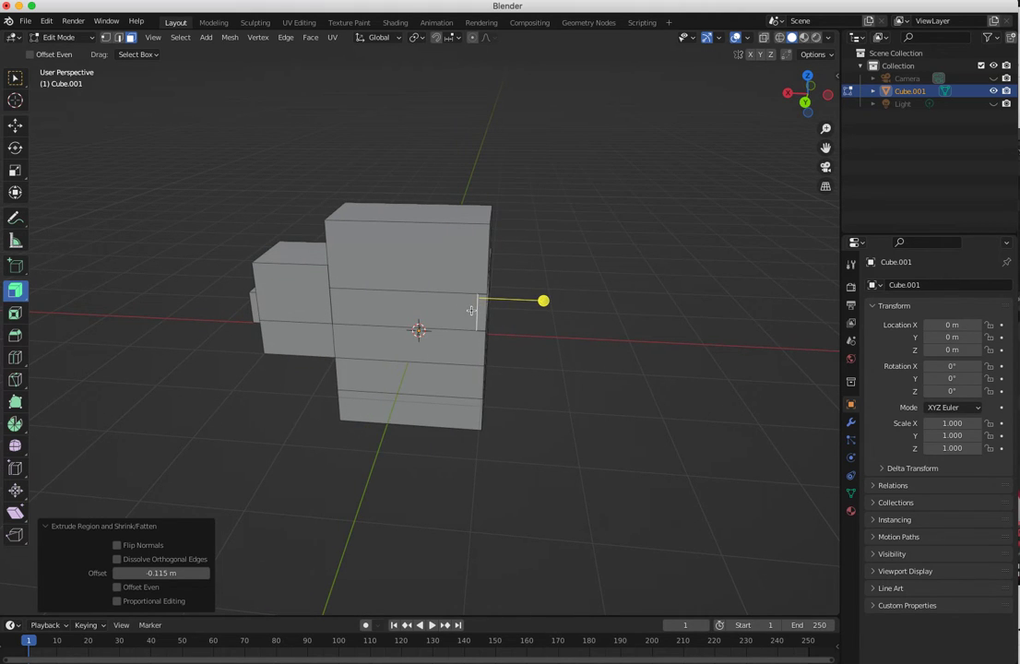
middle_drag(464, 306, 439, 334)
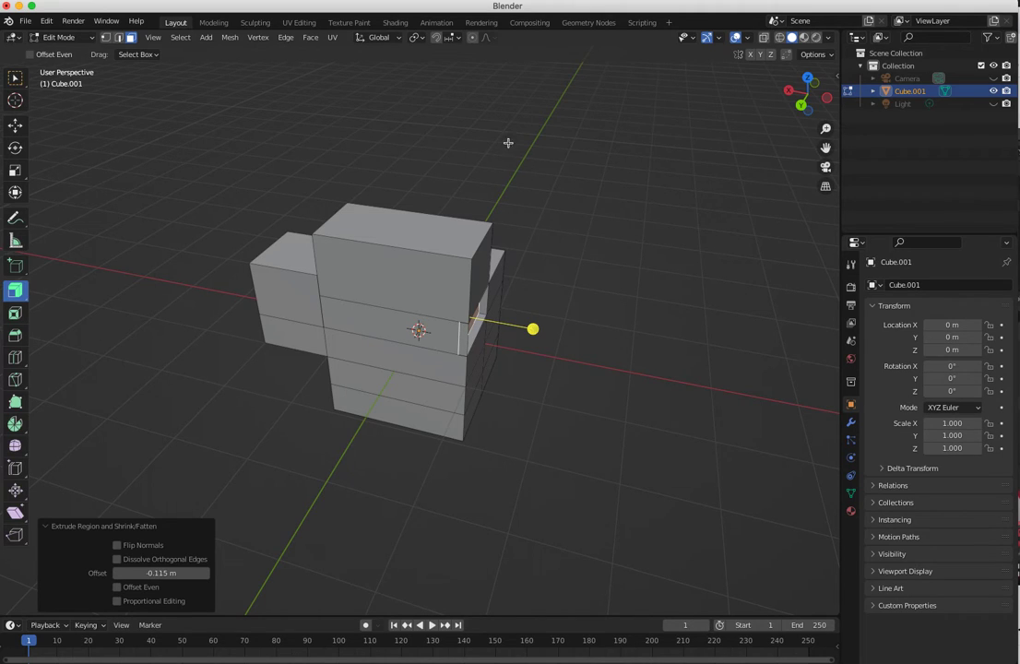
- Undo the inward extrusion and extrude that negative X side face outward into a small block
drag(533, 330, 408, 251)
key(ctrl+z)
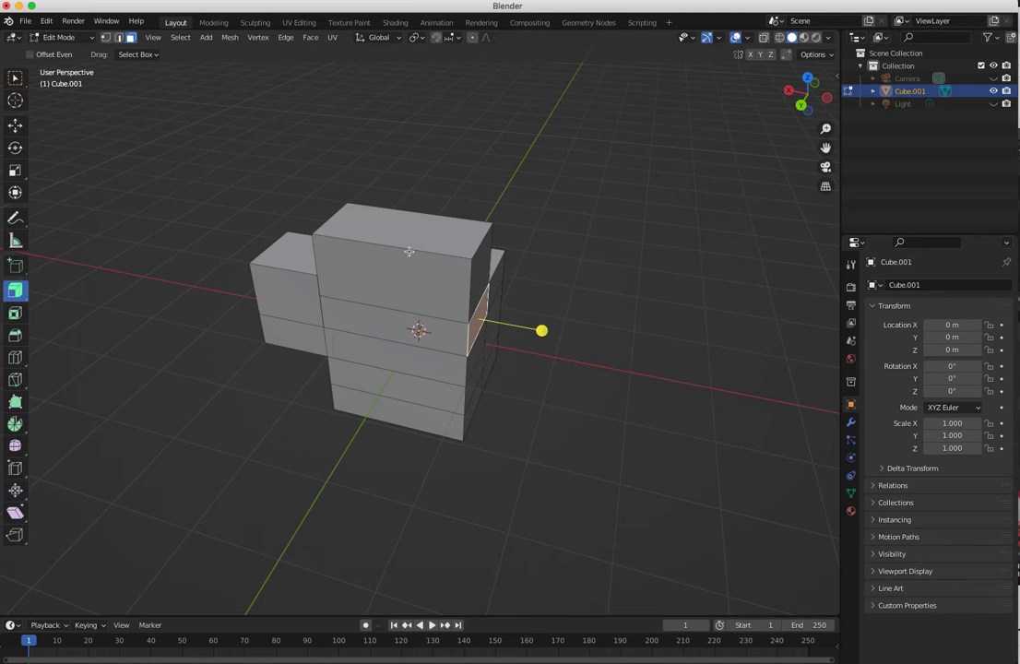
drag(542, 330, 312, 487)
middle_drag(312, 487, 110, 478)
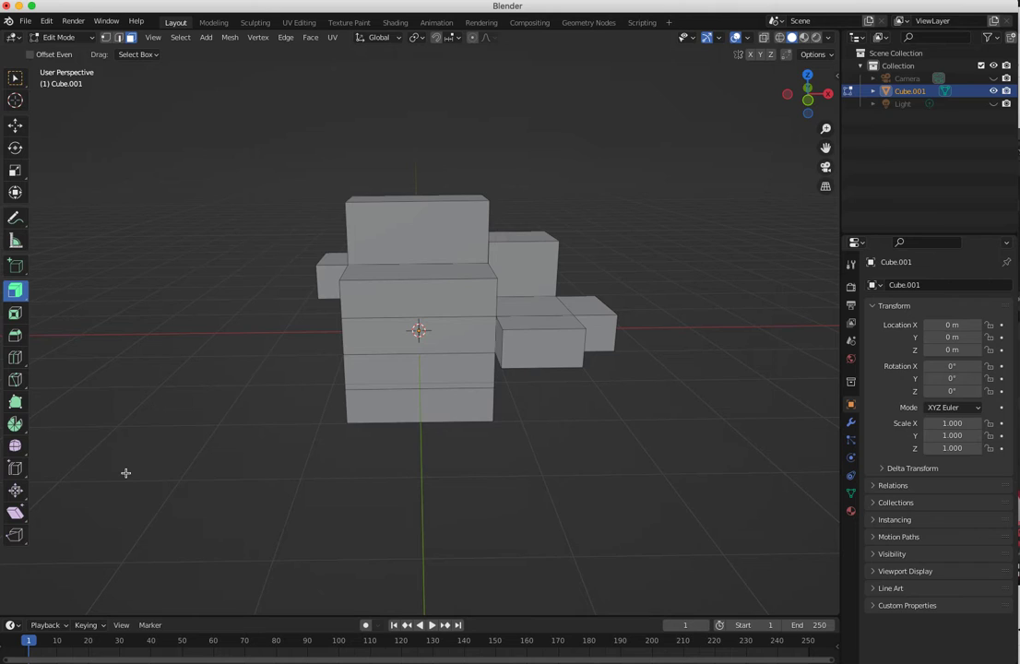
- Add a single vertical loop cut around the cube's body and slide it toward the negative X side, with a factor of about 0.78
click(15, 357)
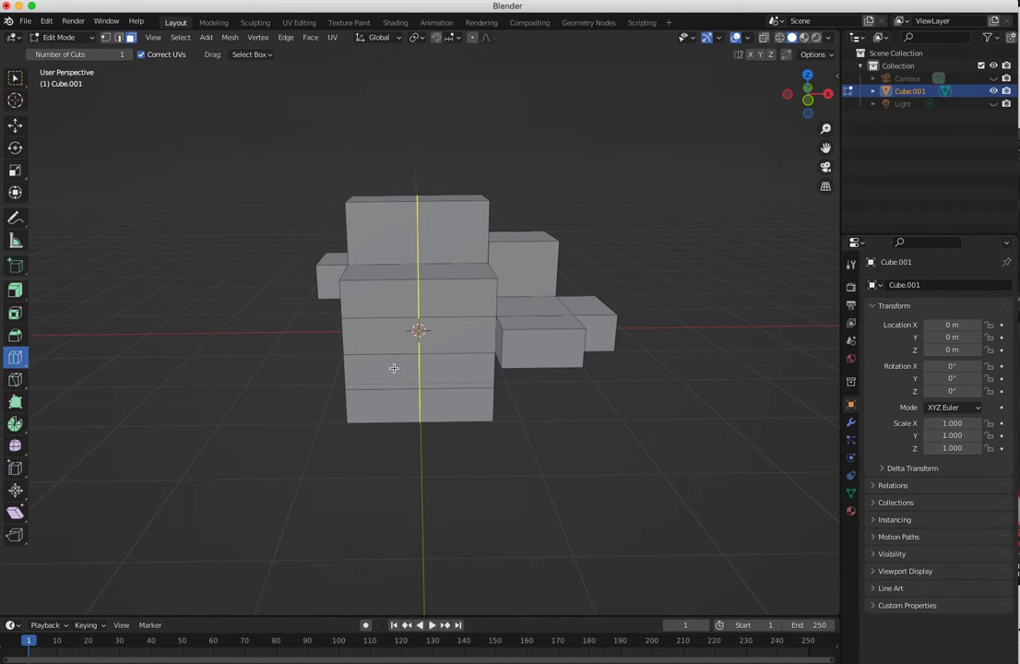
middle_drag(392, 368, 448, 399)
drag(422, 368, 384, 382)
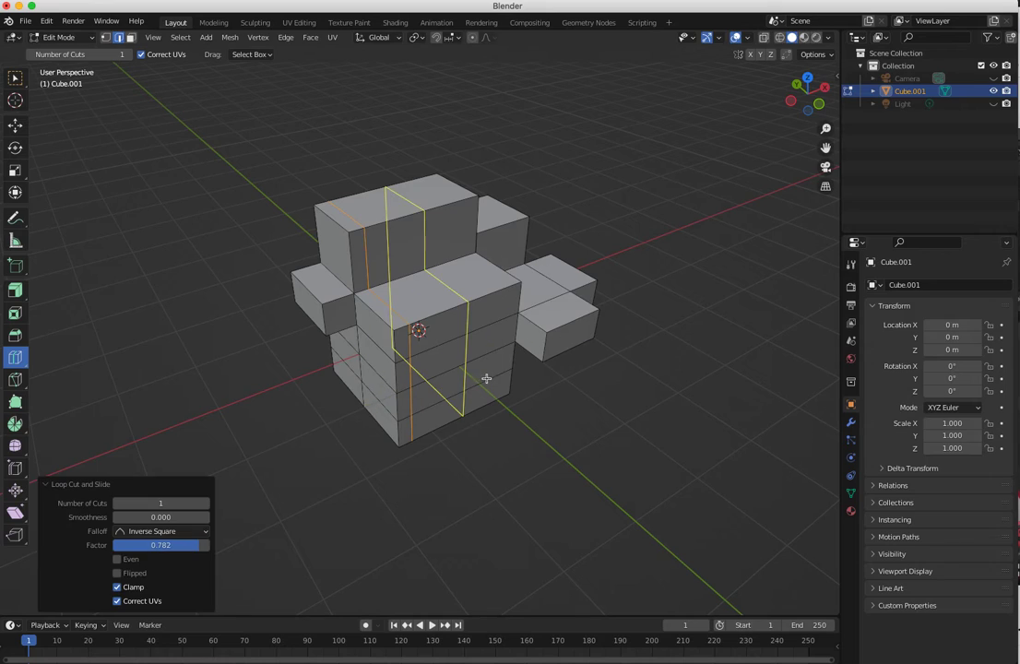
- Return to Object Mode and delete the extruded model
click(57, 38)
click(78, 52)
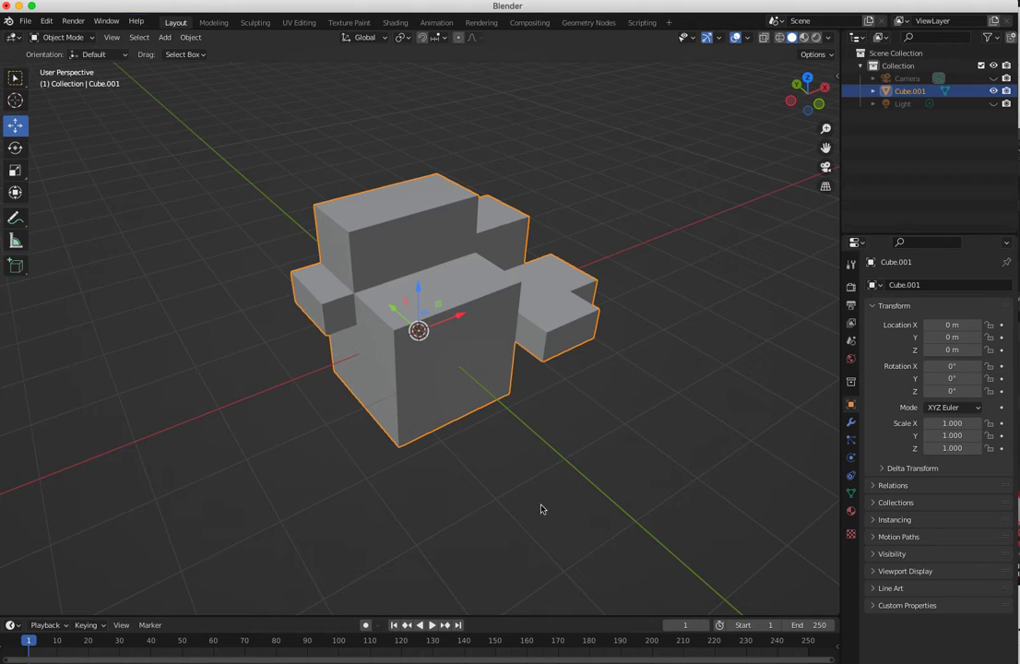
click(541, 527)
click(438, 382)
key(Delete)
- Add a new mesh cube at the scene origin
click(56, 37)
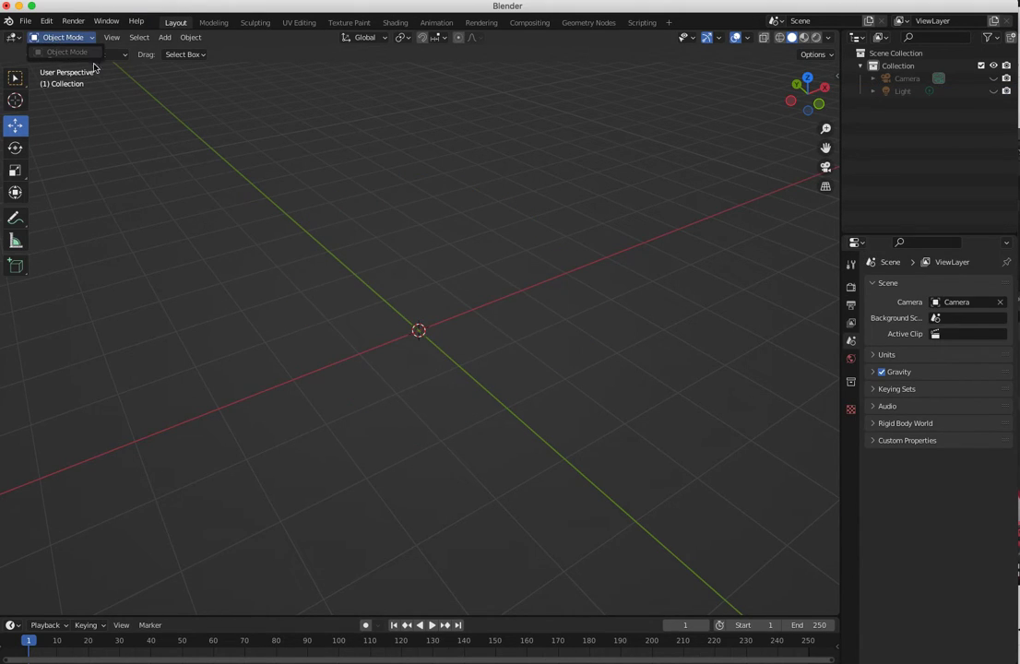
click(164, 36)
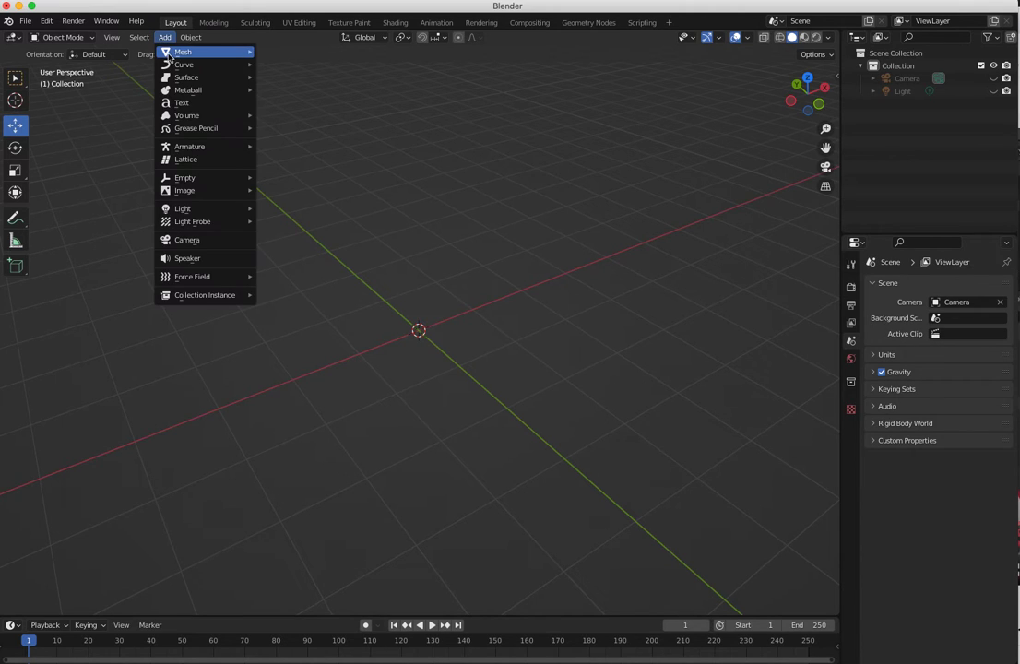
mouse_move(175, 52)
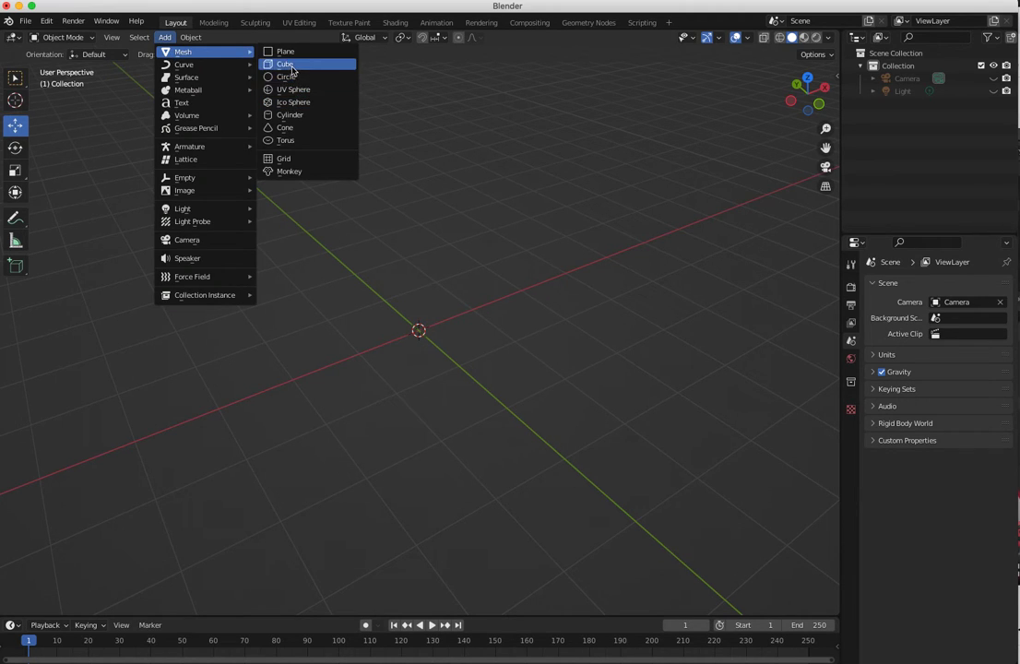
click(288, 65)
middle_drag(349, 152, 318, 259)
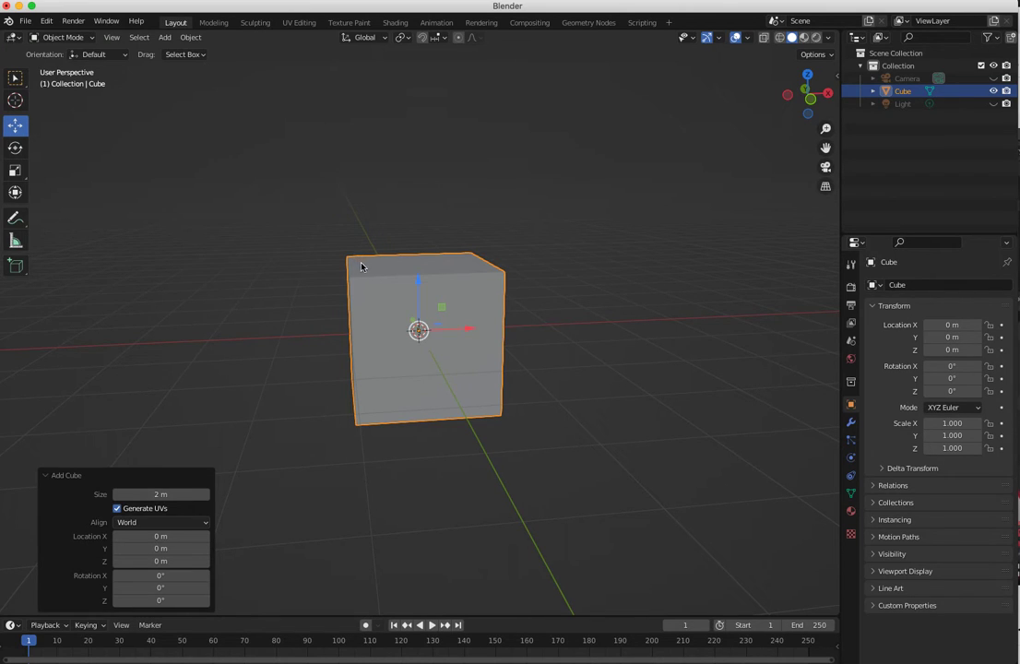
- Flatten the cube into a thin slab with a Z scale of about 0.089 and raise it about 1.63 m along Z
key(s)
drag(419, 285, 416, 326)
mouse_move(332, 283)
middle_down()
mouse_move(310, 271)
mouse_move(322, 276)
middle_up()
key(g)
drag(416, 279, 421, 159)
middle_drag(416, 300, 406, 398)
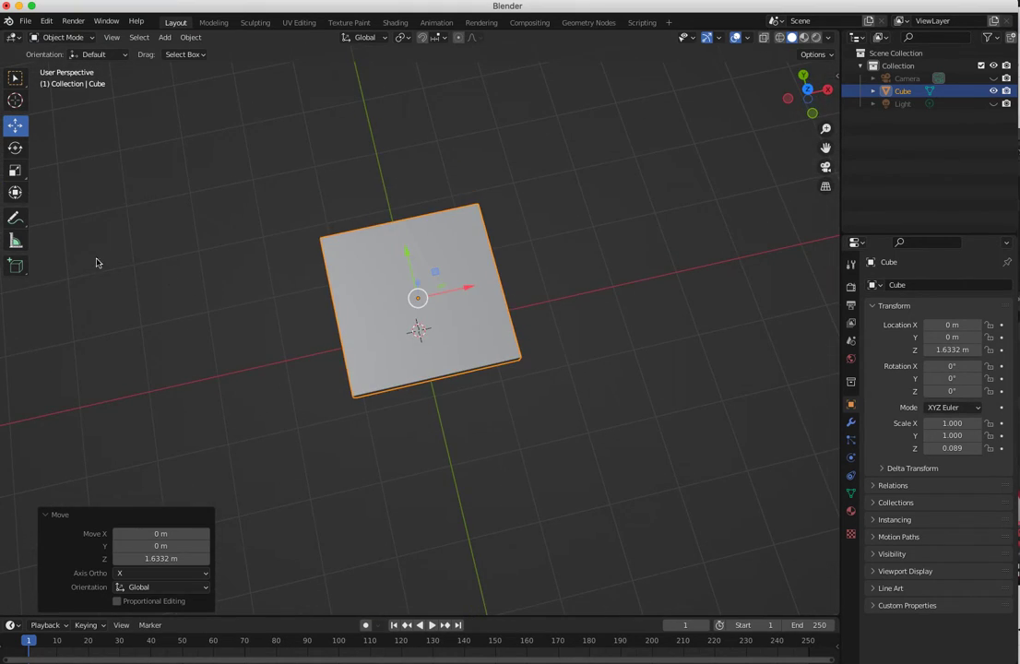
- Switch the flattened slab to Edit Mode
click(62, 37)
click(69, 49)
middle_drag(249, 230, 282, 244)
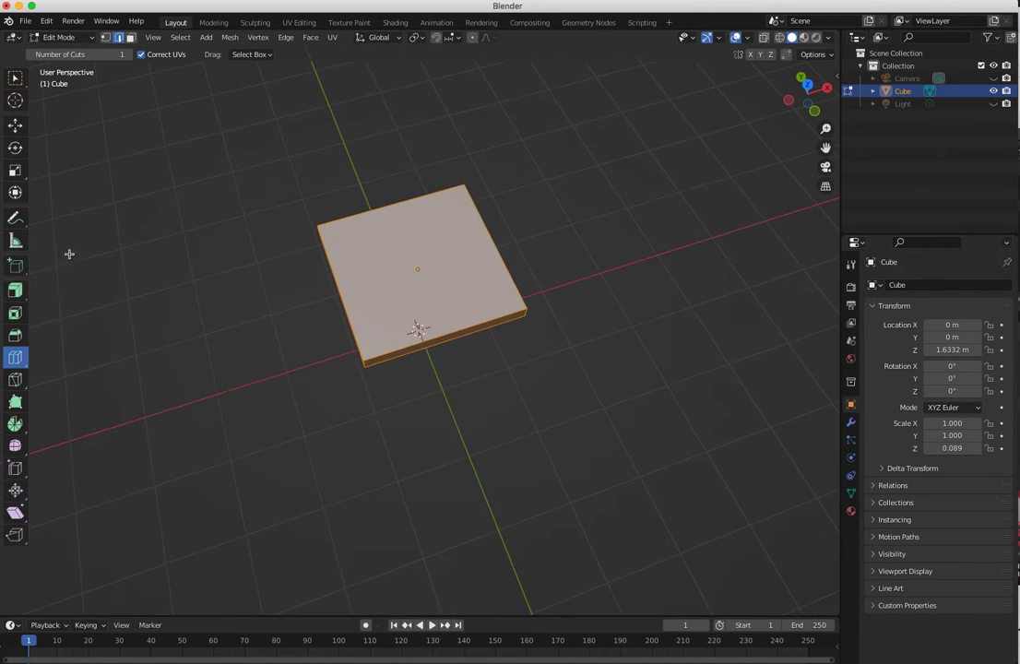
middle_drag(289, 300, 451, 374)
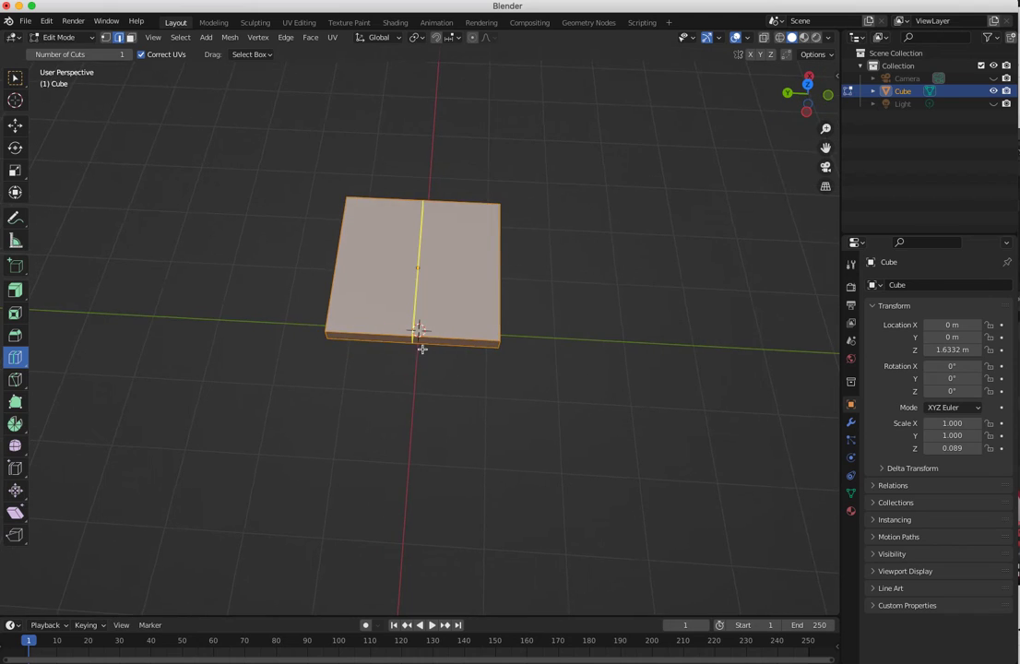
- Add three parallel loop cuts across the slab: one through the centre and one near each of the two opposite side edges
drag(414, 339, 448, 364)
key(a)
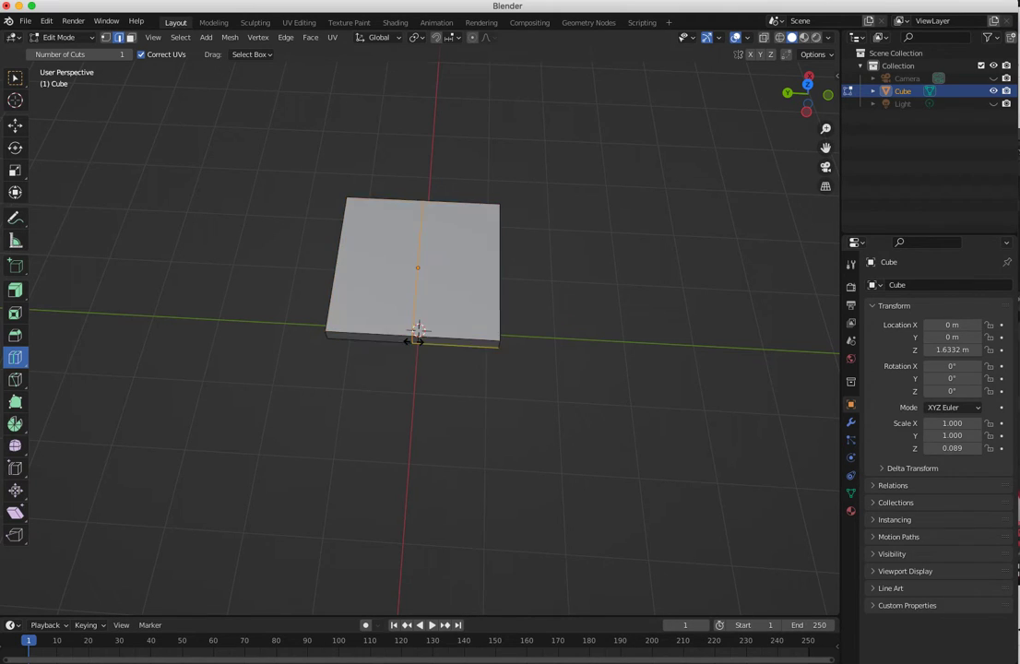
click(417, 328)
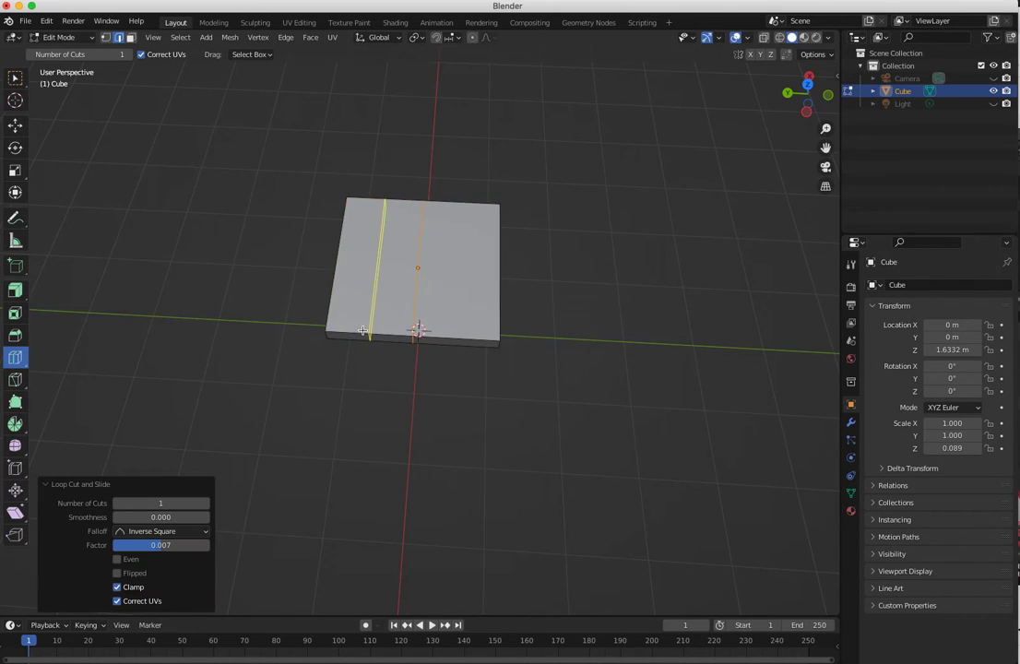
mouse_move(363, 330)
mouse_down()
mouse_move(338, 330)
mouse_move(348, 326)
mouse_up()
drag(463, 341, 476, 345)
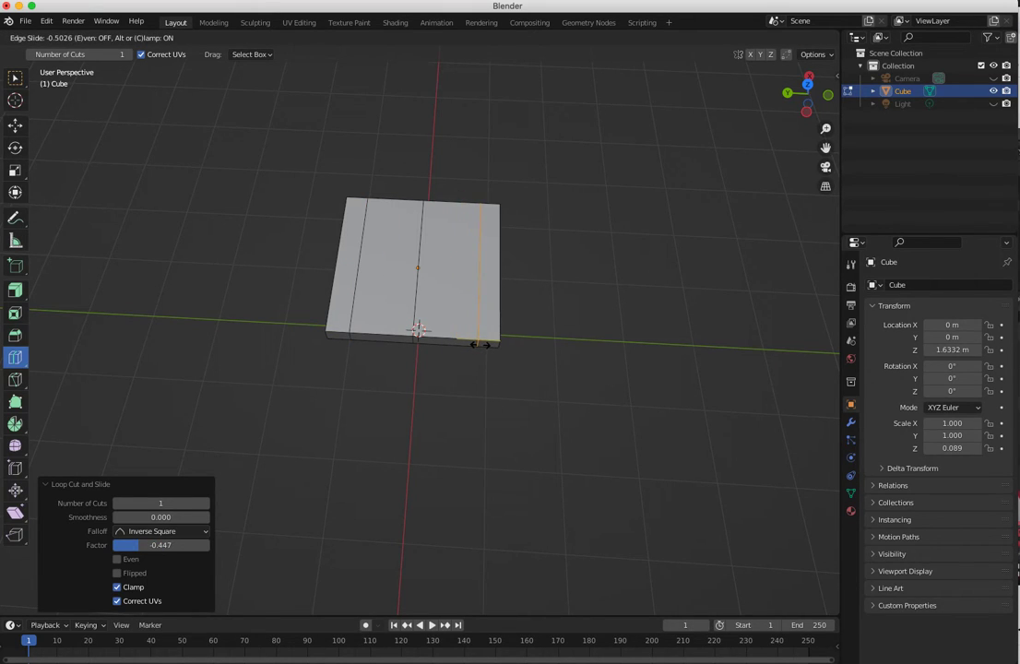
drag(476, 345, 476, 345)
- Add three loop cuts in the perpendicular direction, one at the centre and one near each remaining edge of the slab
middle_drag(417, 379, 367, 292)
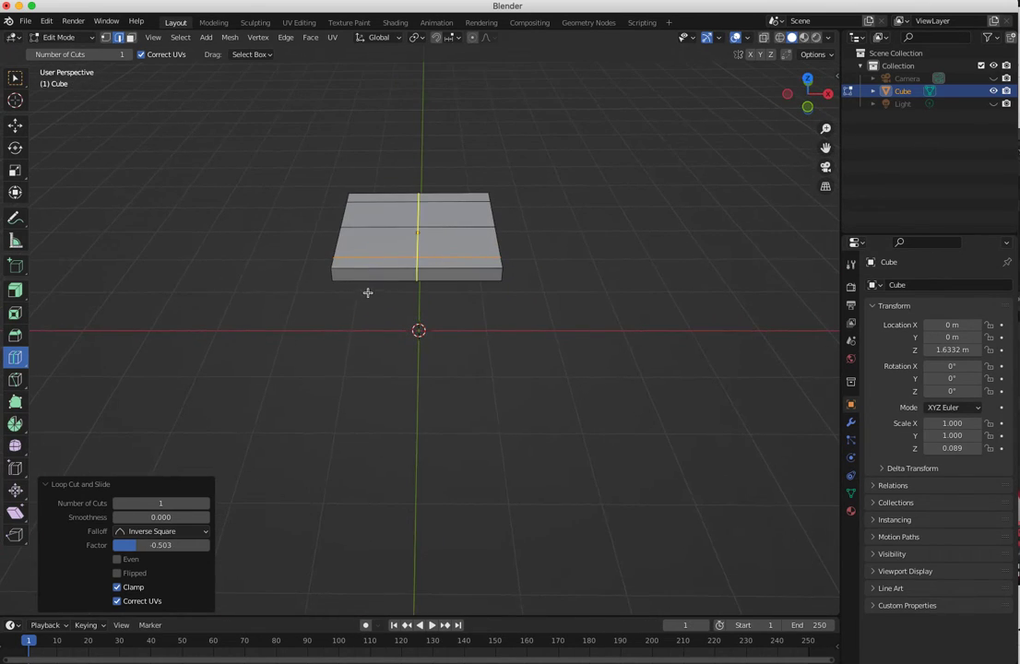
mouse_move(360, 281)
mouse_down()
mouse_move(340, 276)
mouse_move(352, 277)
mouse_up()
drag(475, 273, 491, 275)
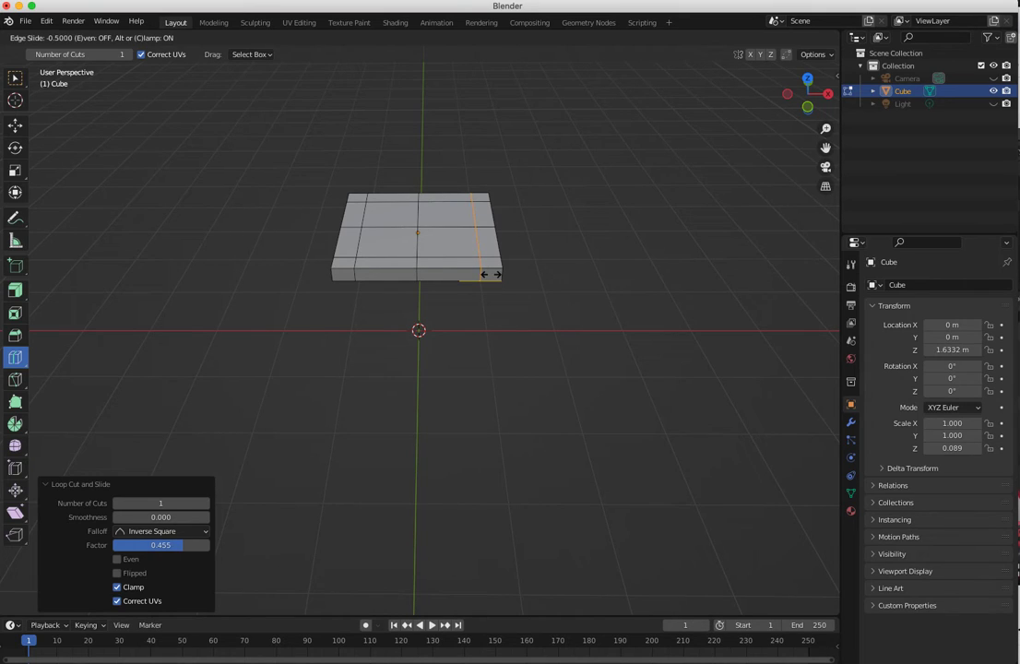
mouse_move(490, 274)
mouse_down()
mouse_move(478, 274)
mouse_move(490, 275)
mouse_up()
- Select the four small corner faces on the slab's underside in face select mode
middle_drag(505, 294, 344, 414)
middle_drag(358, 440, 330, 177)
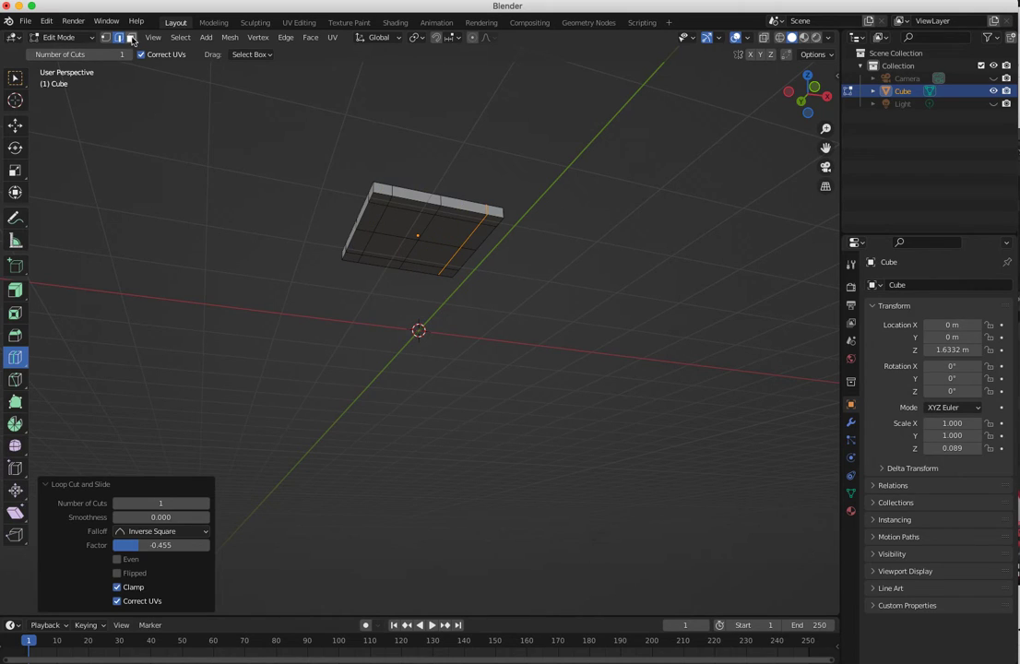
click(324, 176)
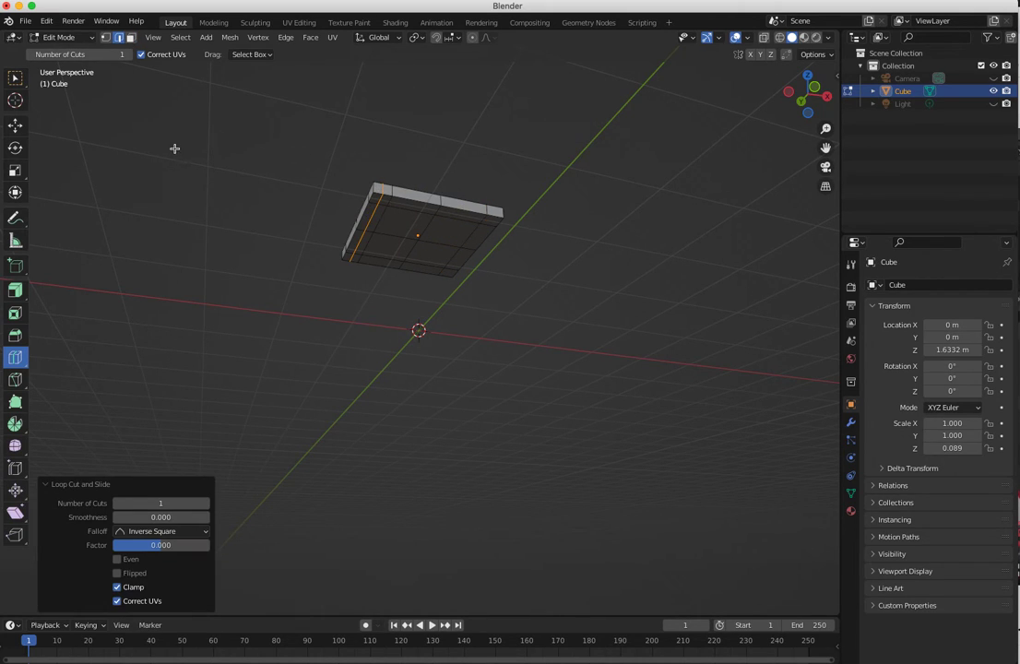
click(145, 154)
click(14, 79)
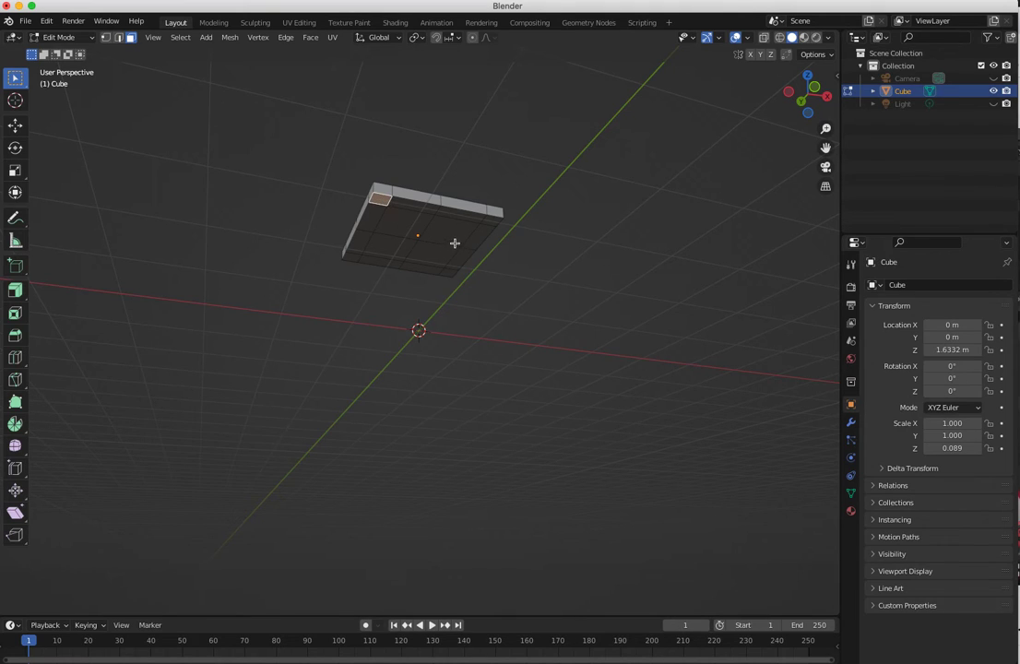
shift+click(485, 222)
shift+click(449, 273)
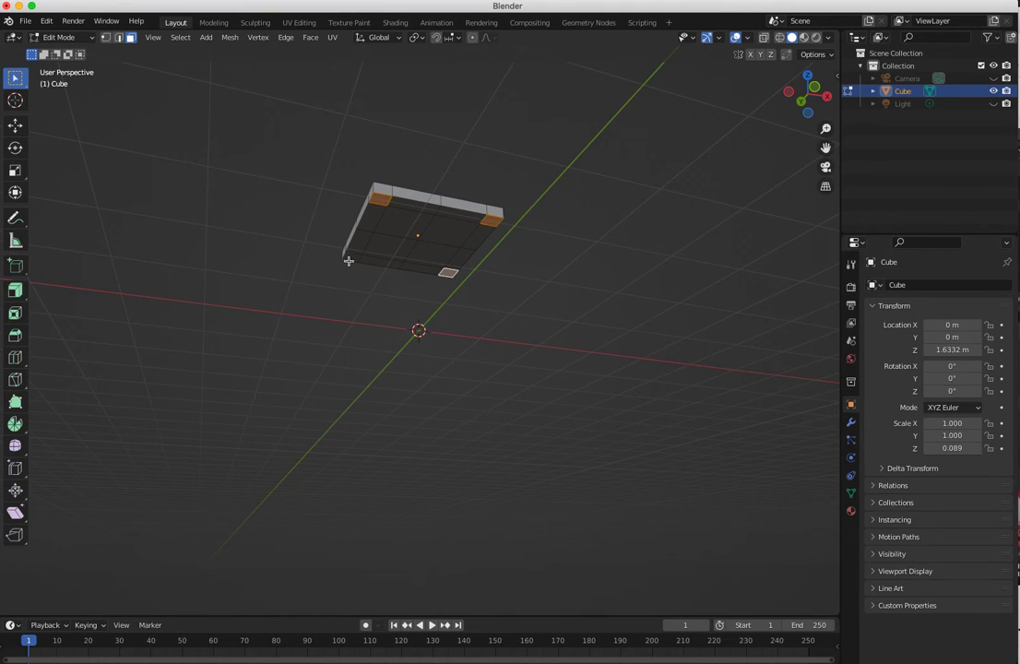
middle_drag(378, 291, 415, 360)
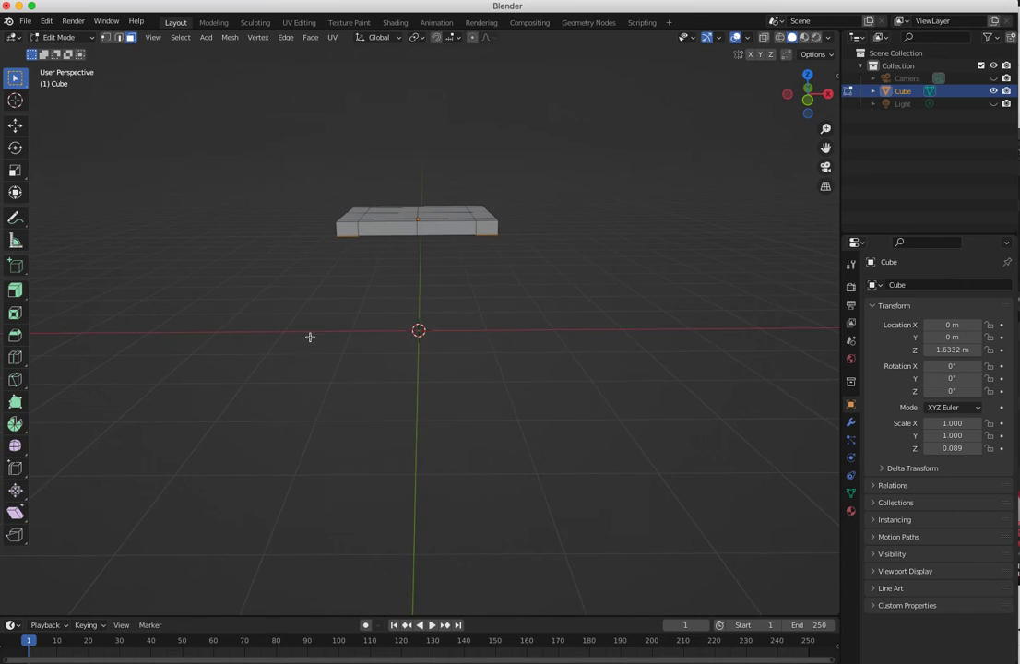
- Extrude the four underside corner faces downward to the ground level to form four legs, then clear the selection
drag(15, 298, 68, 345)
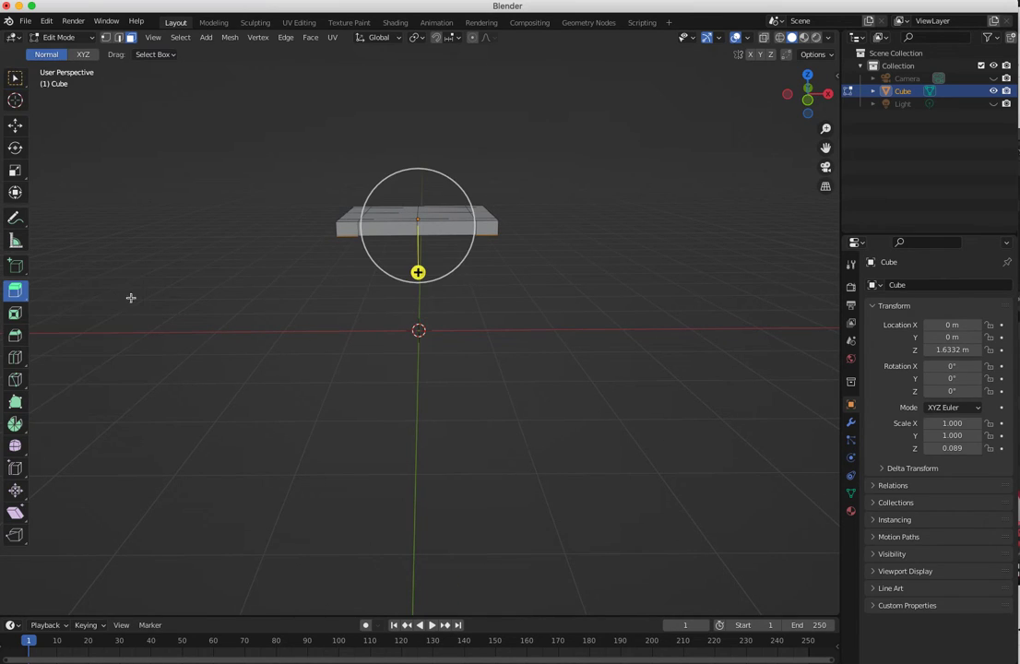
drag(418, 273, 384, 379)
middle_drag(384, 380, 385, 412)
click(431, 462)
middle_drag(431, 462, 383, 471)
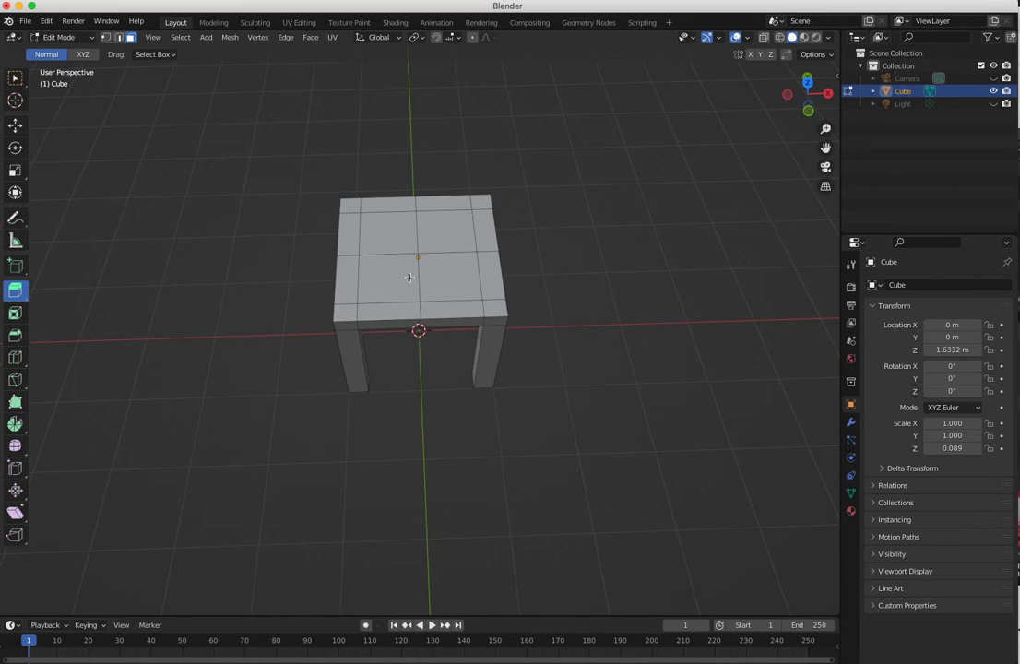
- Inset the four large central faces on top of the seat by about 0.076 m
key(c)
mouse_move(395, 242)
mouse_down()
mouse_move(387, 231)
mouse_move(417, 229)
mouse_move(418, 253)
mouse_up()
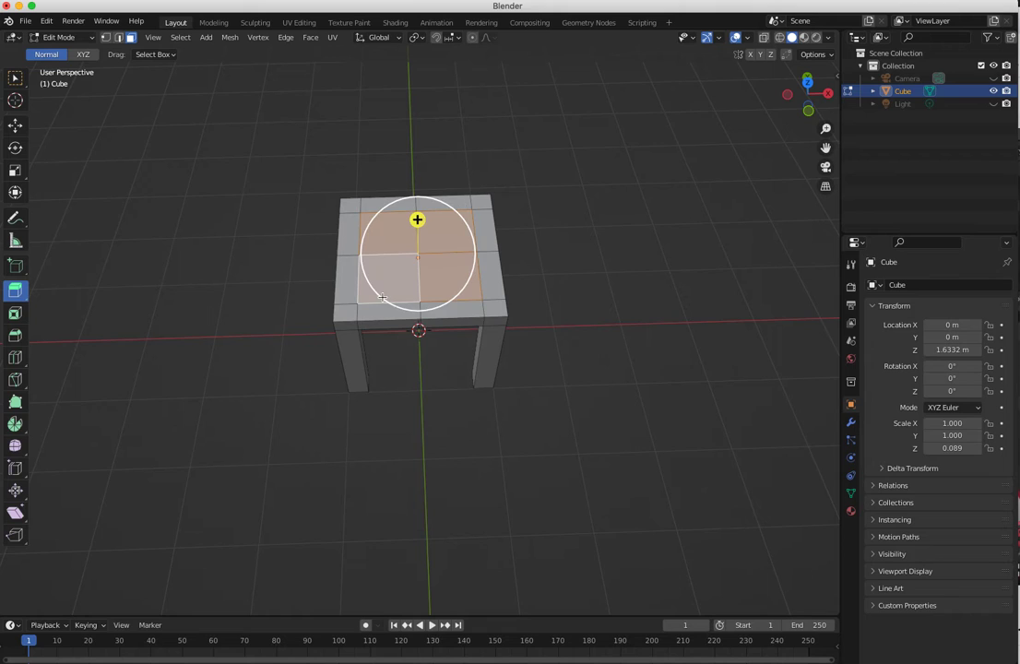
middle_drag(426, 291, 432, 269)
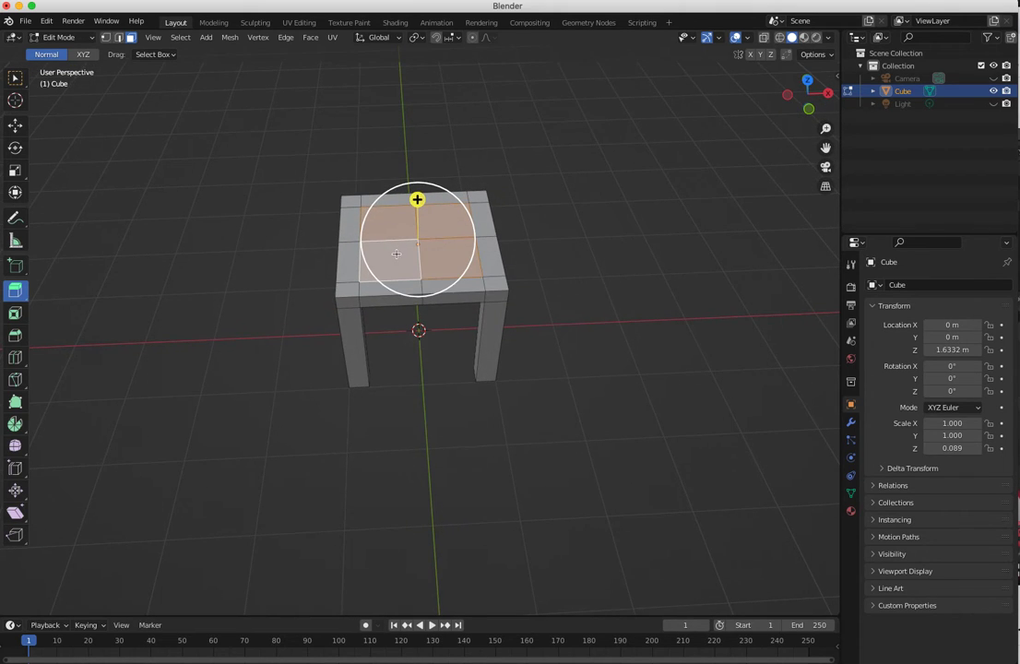
key(Escape)
key(i)
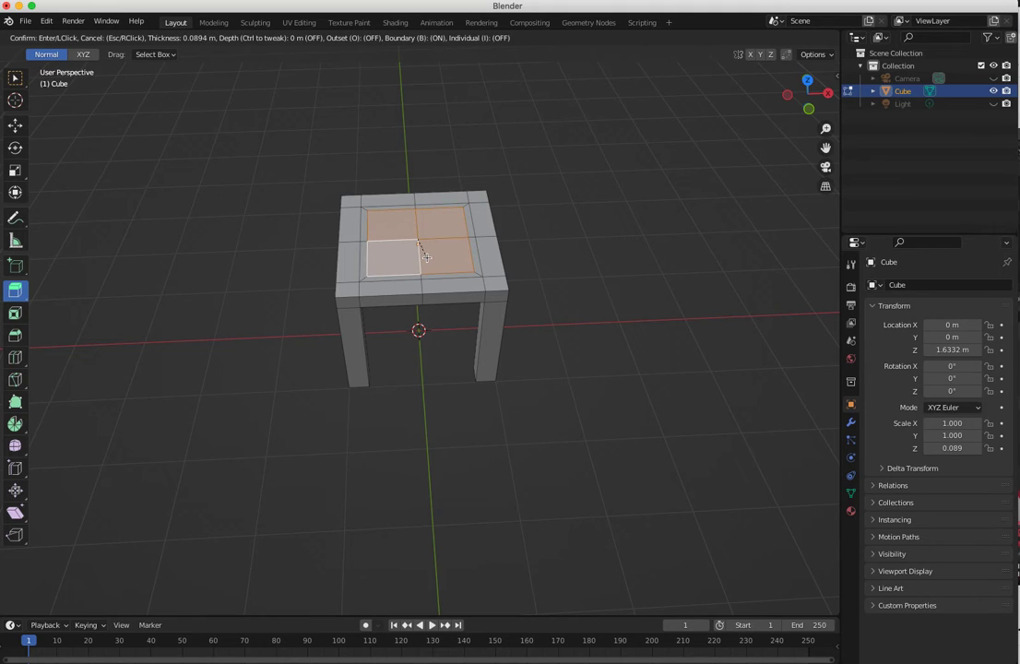
click(428, 255)
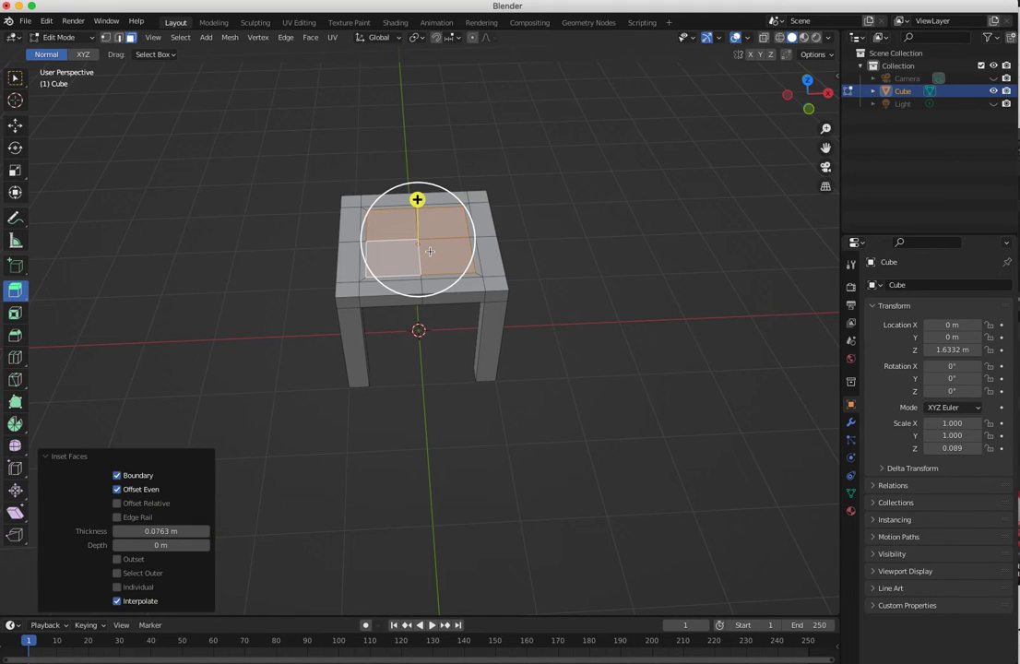
- Extrude the inset seat faces upward by about 0.03 m to make a raised cushion panel, then clear the selection
key(e)
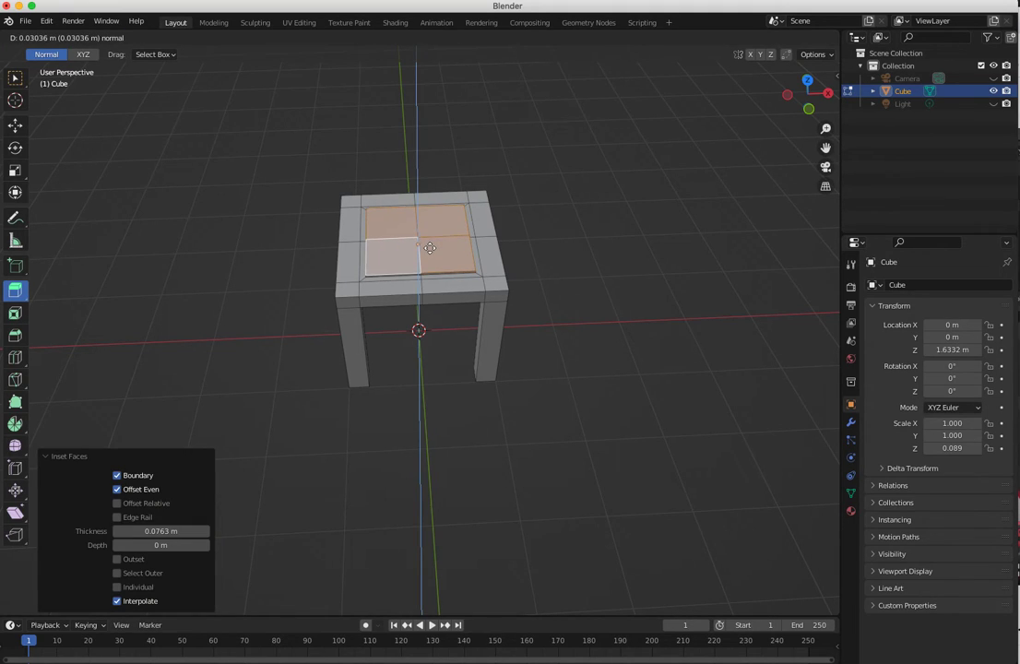
click(430, 248)
click(222, 248)
middle_drag(230, 252, 301, 288)
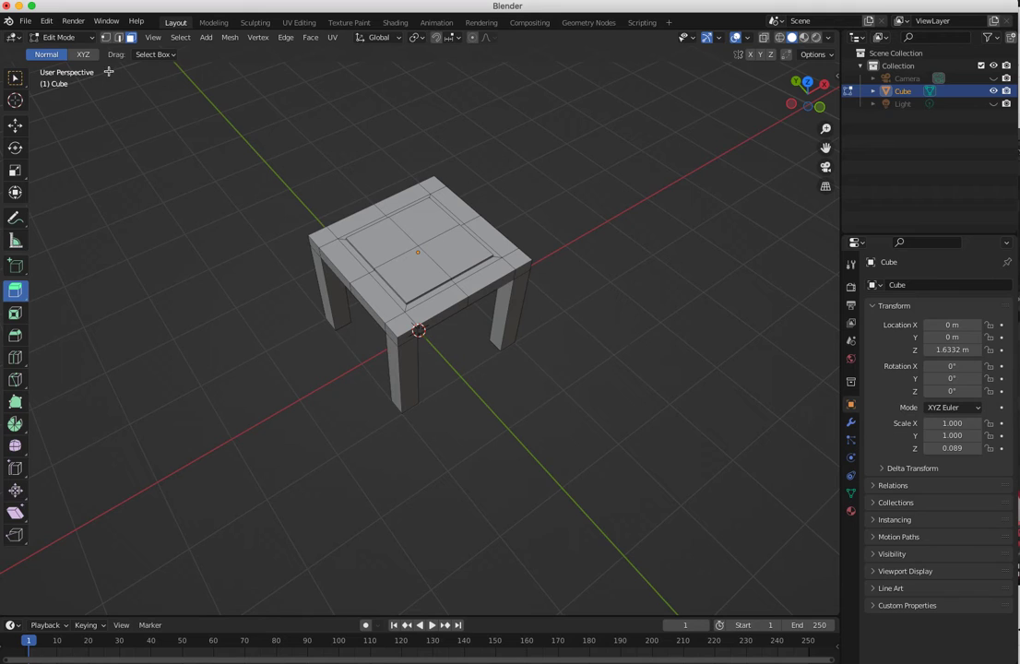
- Select the strip of narrow top faces along one seat edge and extrude it up about 1.8 m as a backrest
key(c)
drag(321, 240, 360, 277)
middle_drag(401, 333, 163, 244)
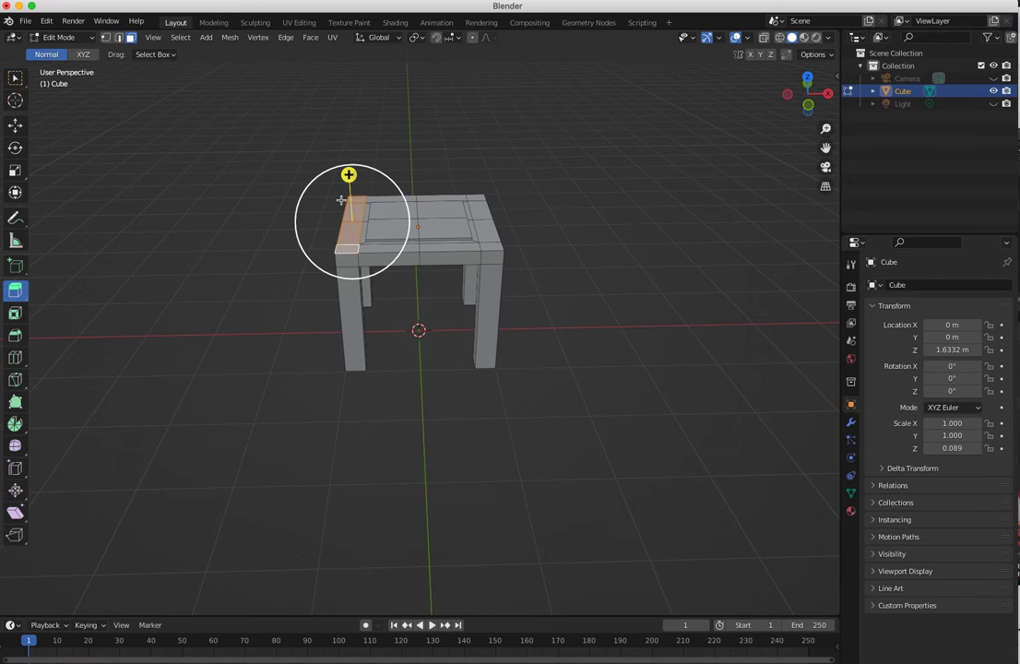
key(e)
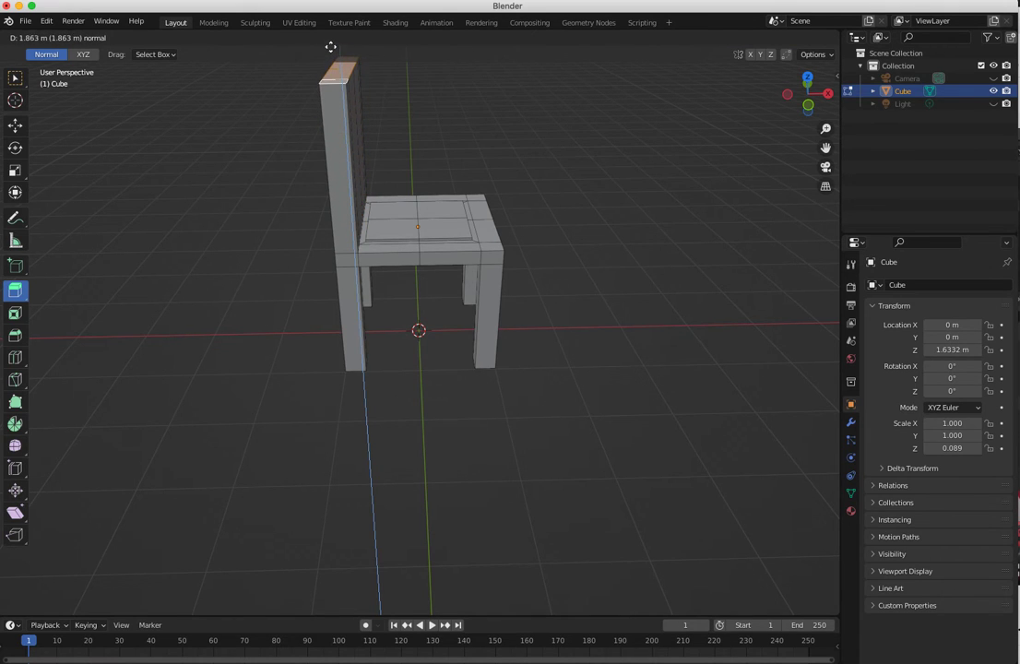
click(330, 57)
middle_drag(329, 58, 388, 463)
click(327, 485)
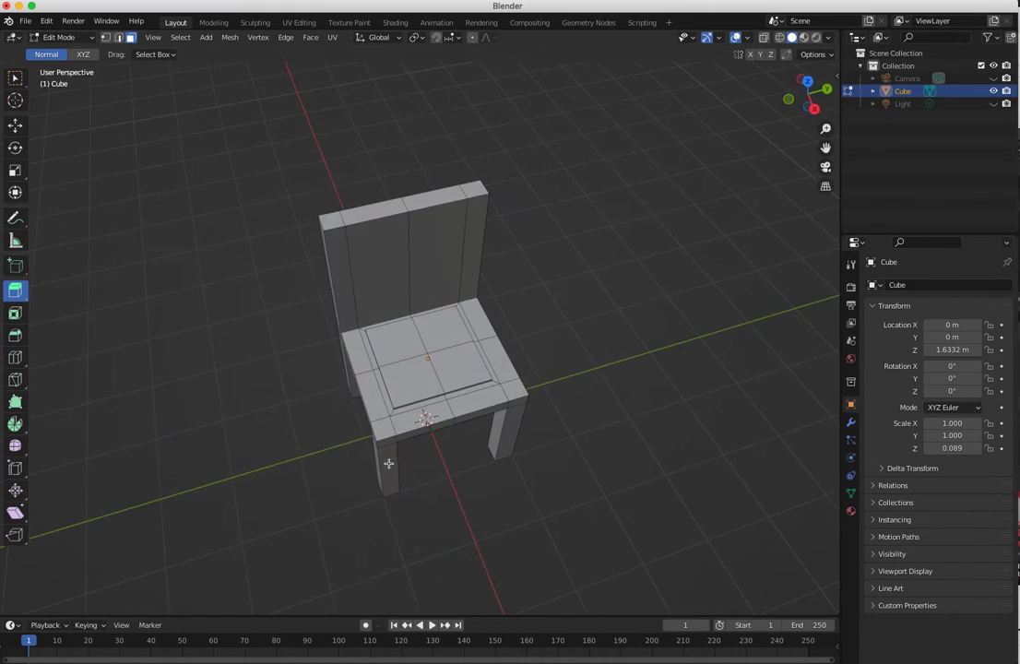
- Add two horizontal loop cuts across the backrest, one near its top and one near the seat, and switch to face selection
key(ctrl+KP_1)
middle_drag(354, 431, 482, 448)
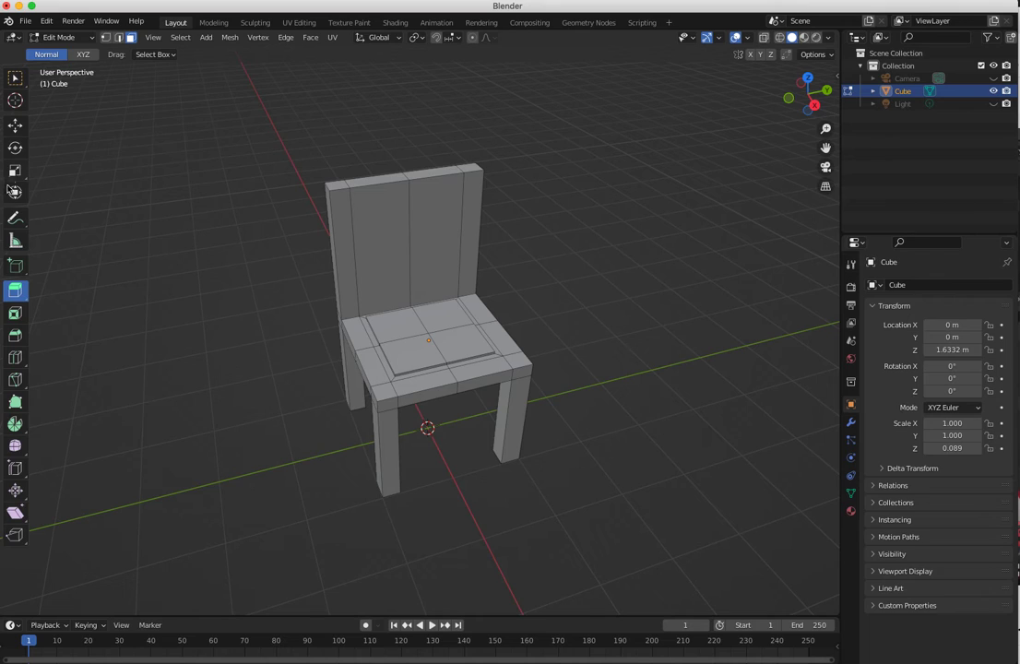
click(15, 357)
drag(346, 233, 341, 217)
drag(340, 266, 340, 293)
middle_drag(303, 317, 266, 243)
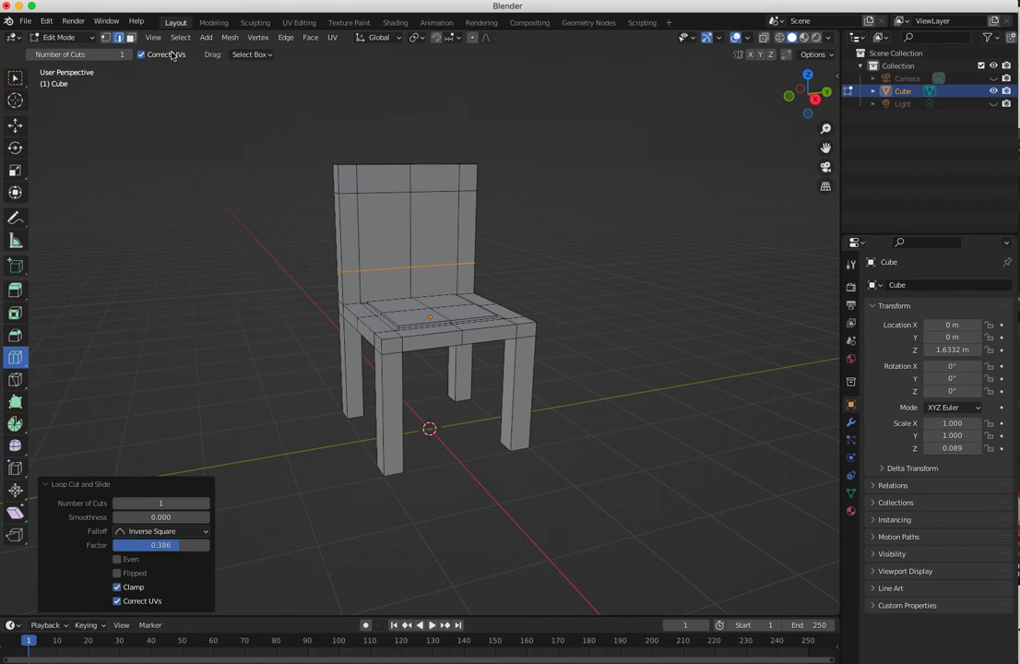
click(132, 39)
click(397, 254)
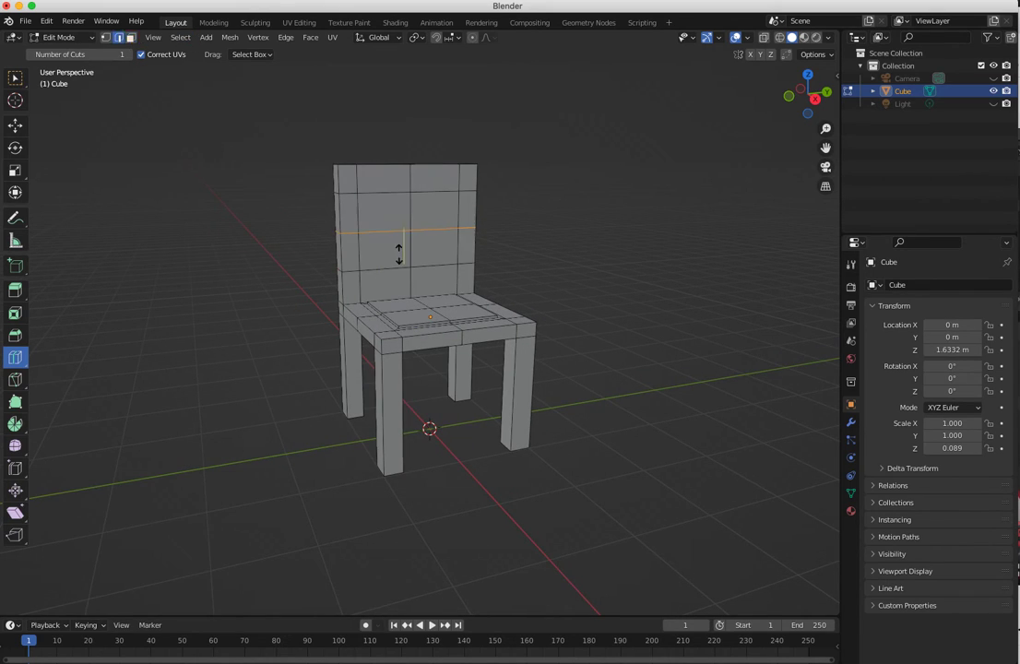
key(super+z)
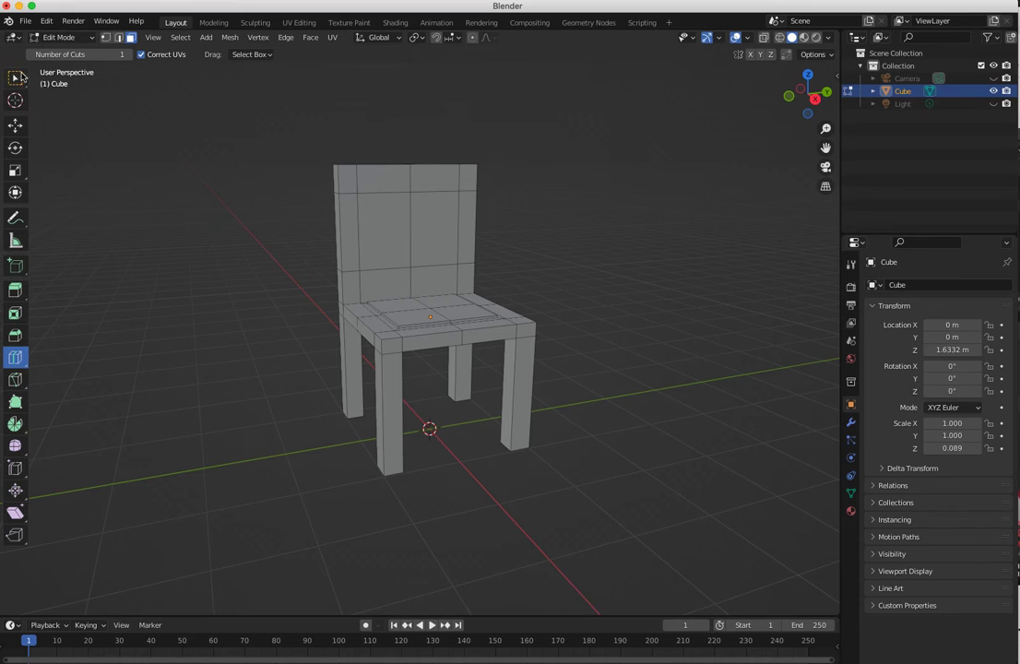
- Select the two central panel faces on both the front and the rear of the backrest and delete them
click(18, 78)
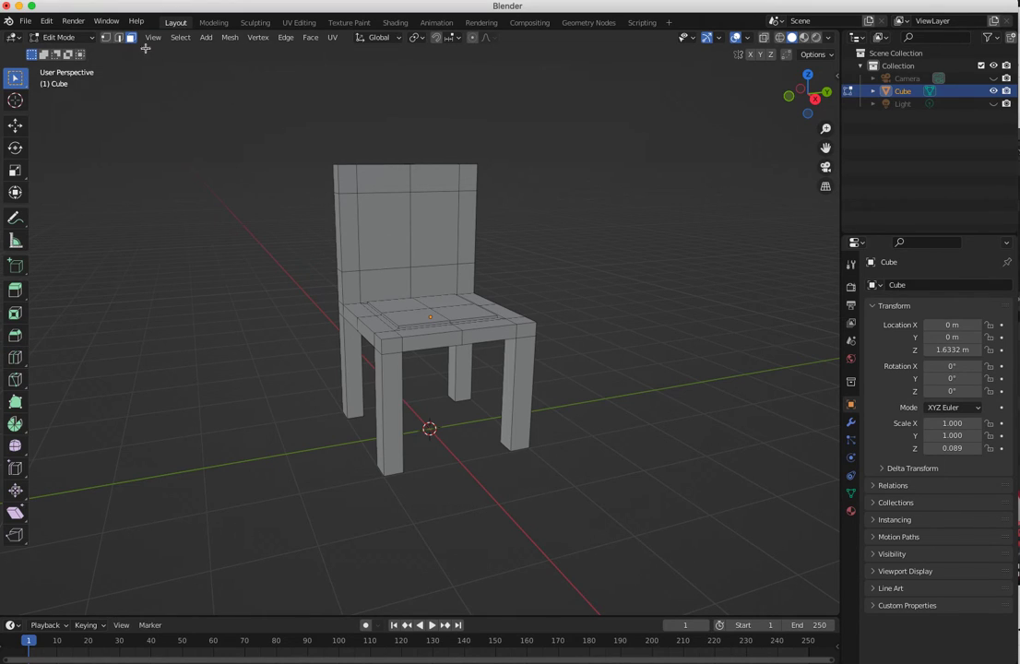
click(399, 244)
shift+click(435, 230)
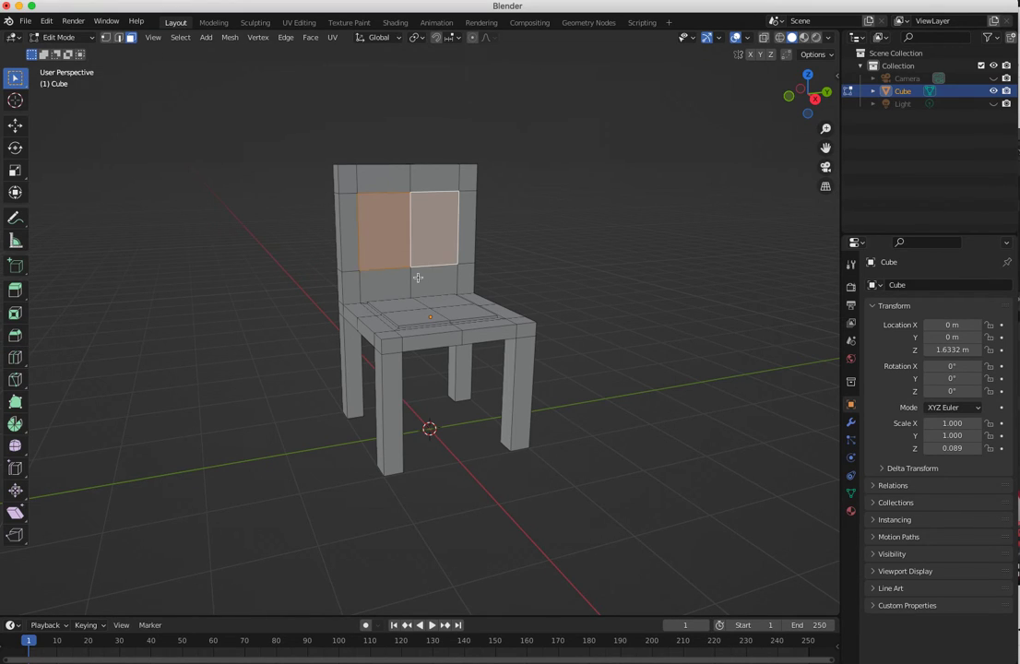
middle_drag(510, 302, 472, 276)
shift+click(398, 243)
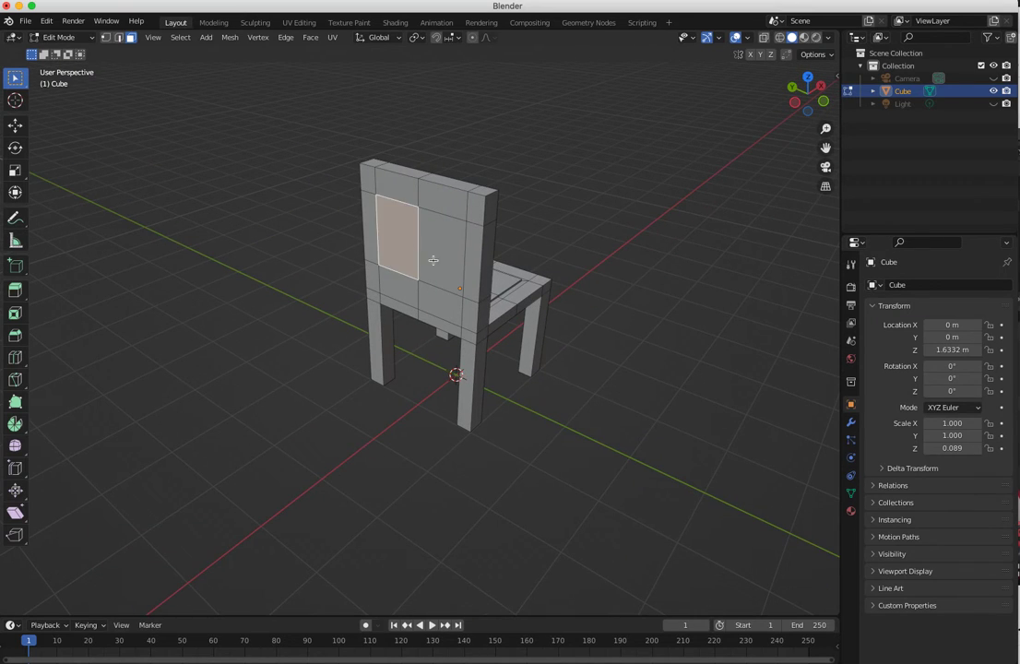
shift+click(453, 267)
middle_drag(470, 324, 206, 307)
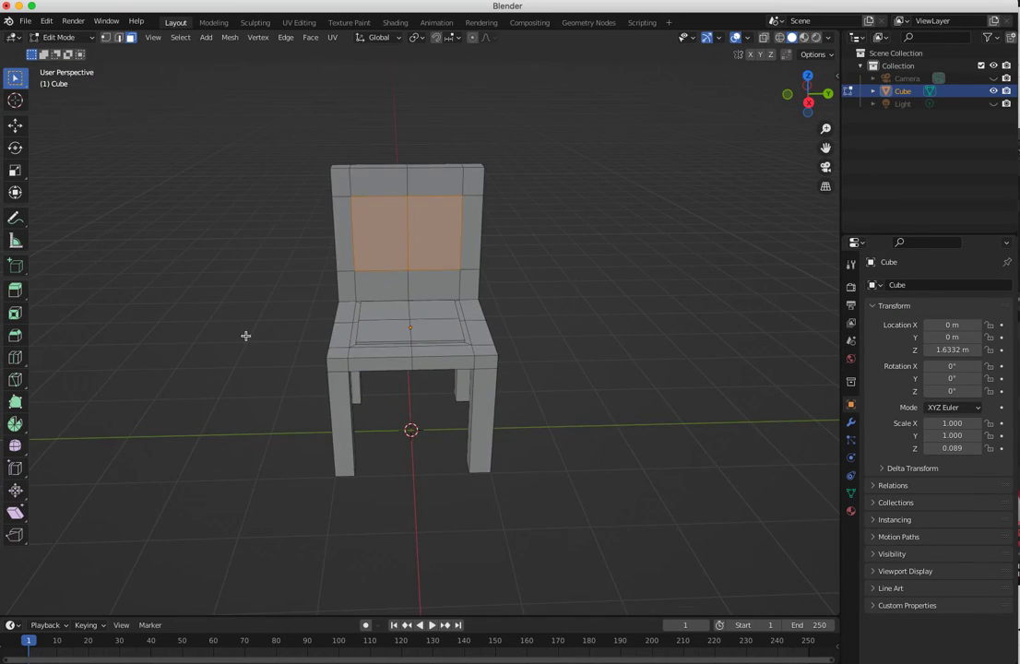
right_click(393, 255)
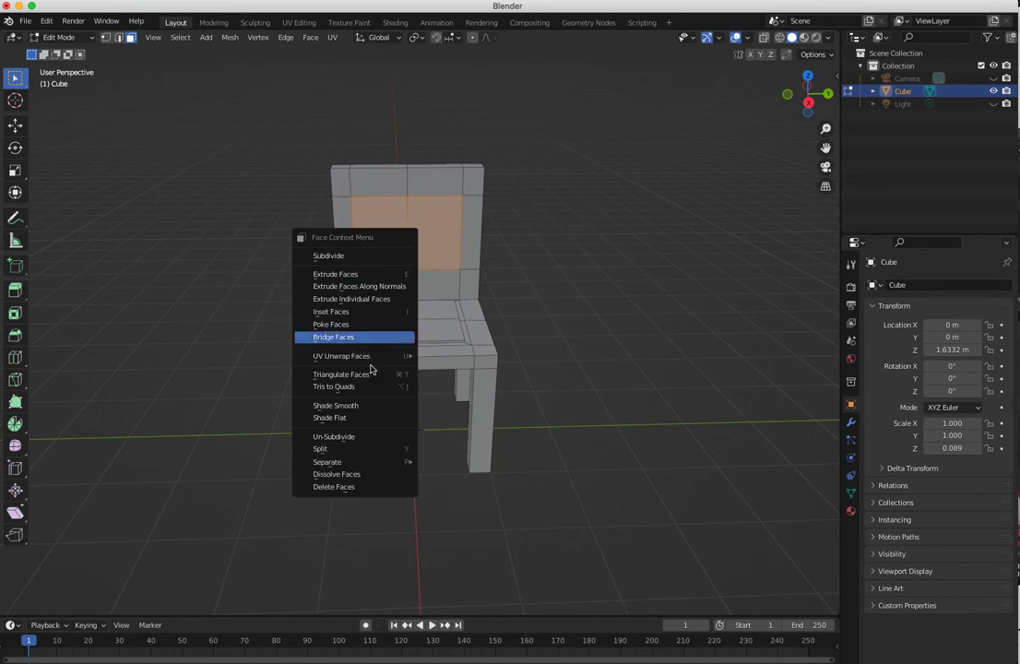
click(334, 487)
middle_drag(383, 404, 476, 358)
scroll(406, 319, up, 4)
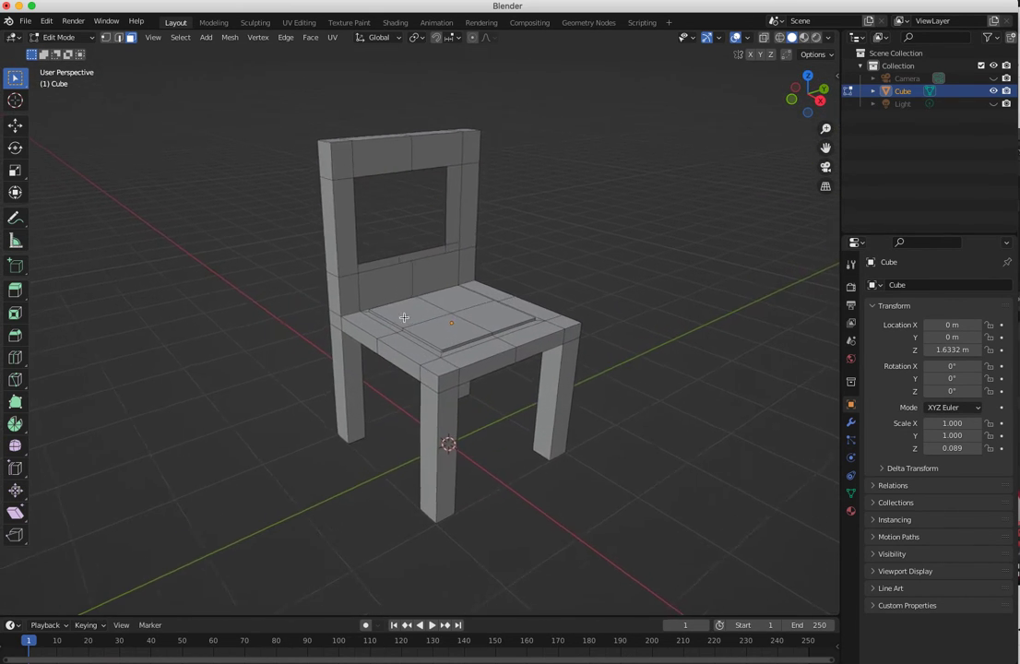
- Switch to edge selection and bridge the front and rear edges along the +Y half of the backrest opening's lower side
middle_drag(317, 273, 447, 208)
middle_drag(486, 149, 417, 263)
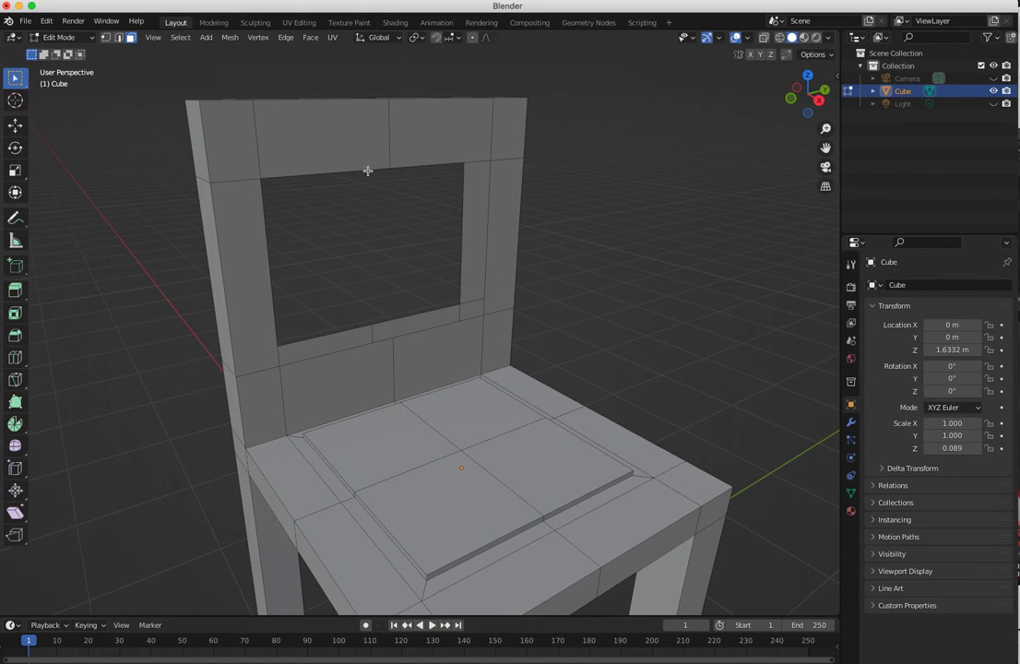
click(119, 37)
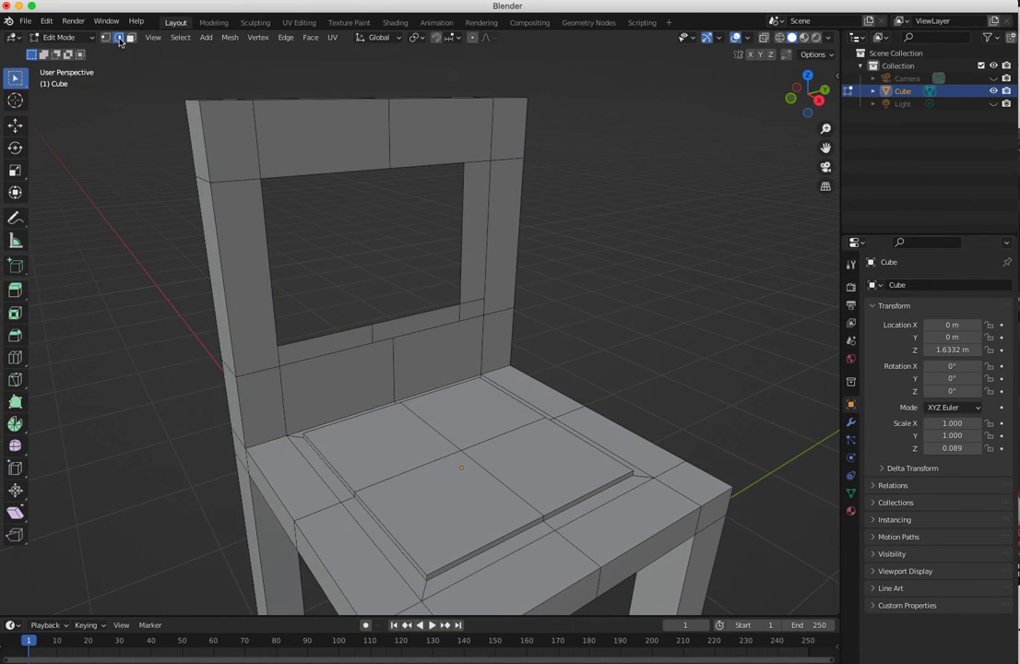
shift+click(433, 329)
middle_drag(461, 346, 481, 366)
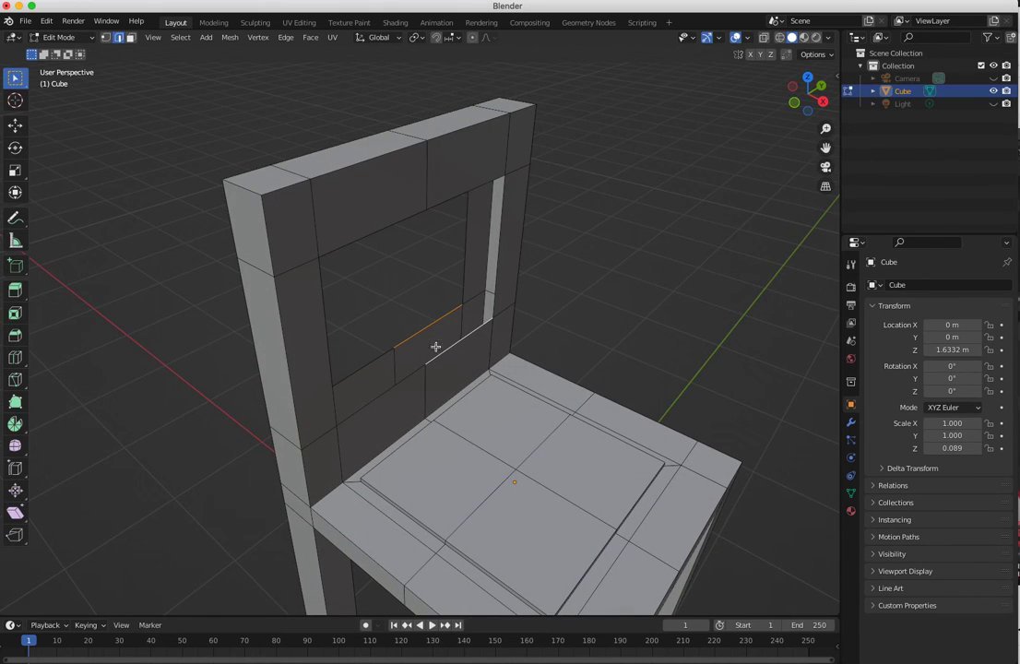
middle_drag(462, 351, 387, 190)
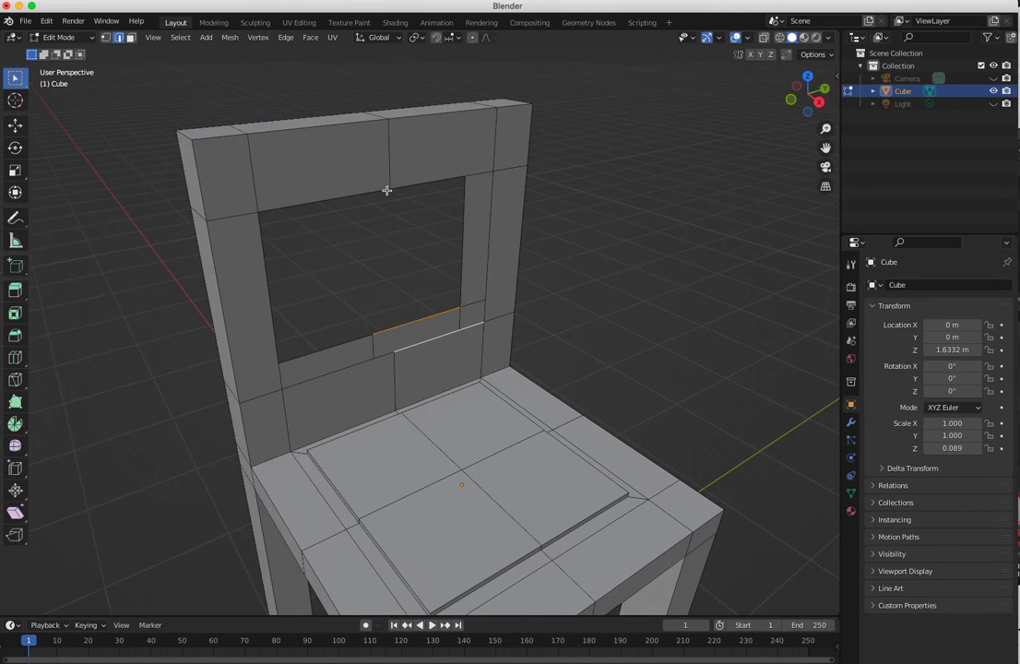
click(286, 38)
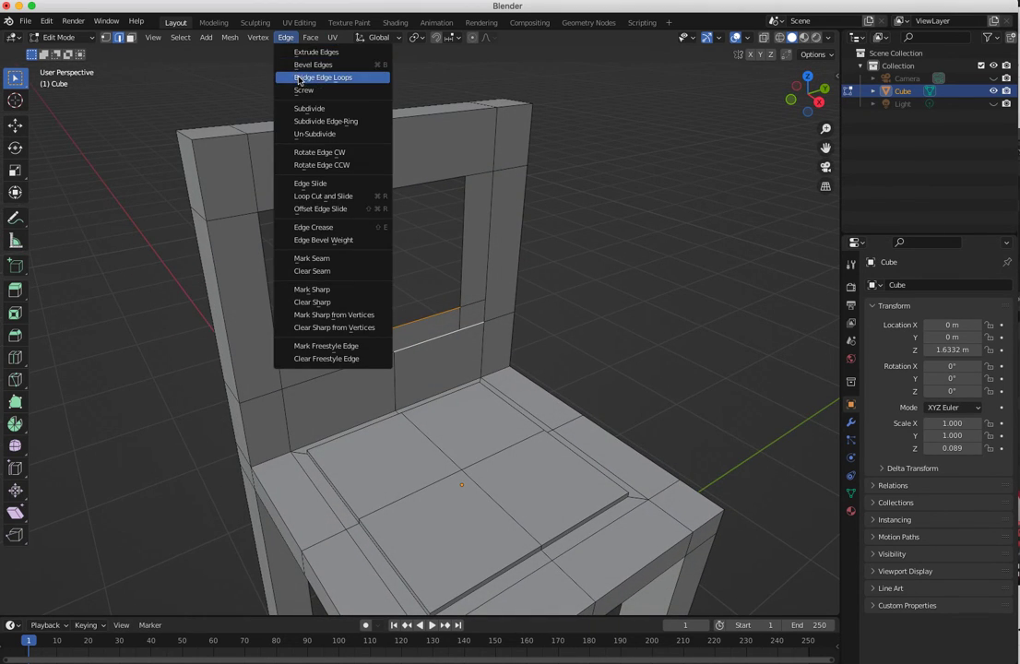
click(309, 77)
- Bridge the front and rear edges along the -Y half of the backrest opening's lower side
middle_drag(423, 328, 298, 349)
click(301, 348)
shift+click(311, 376)
click(287, 39)
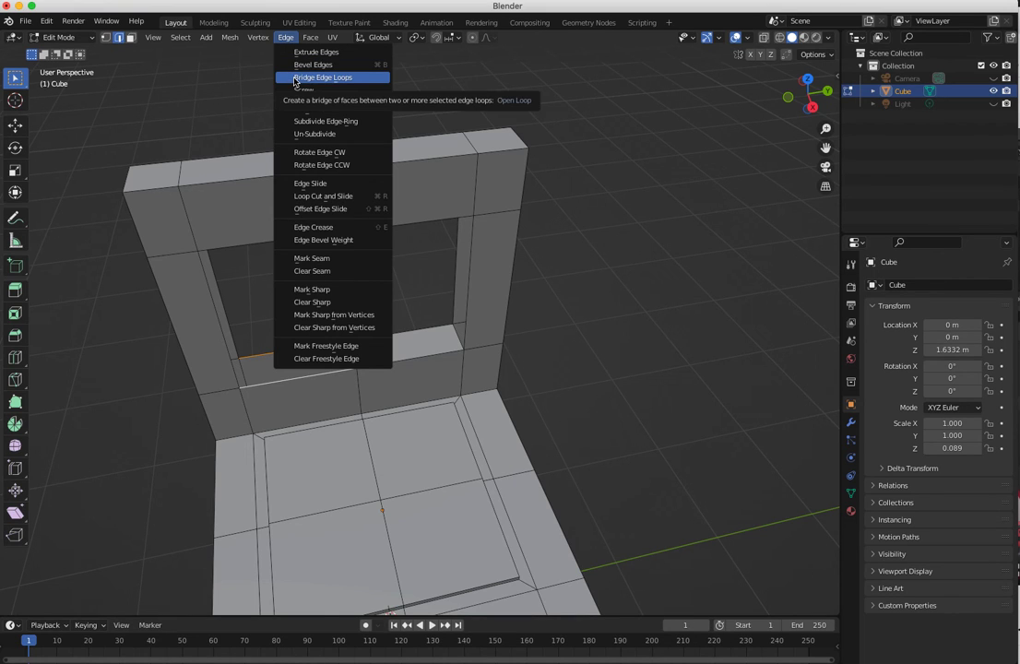
click(295, 79)
- Bridge the front and rear vertical edges on the -Y side of the backrest opening
middle_drag(239, 252, 207, 238)
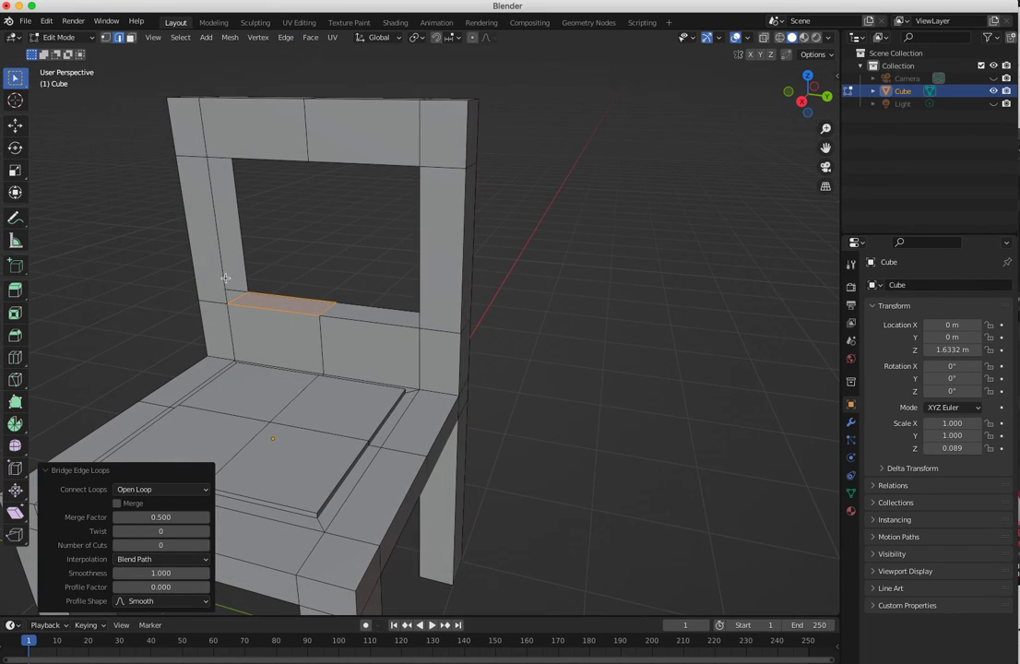
click(223, 276)
shift+click(245, 253)
middle_drag(250, 239, 319, 228)
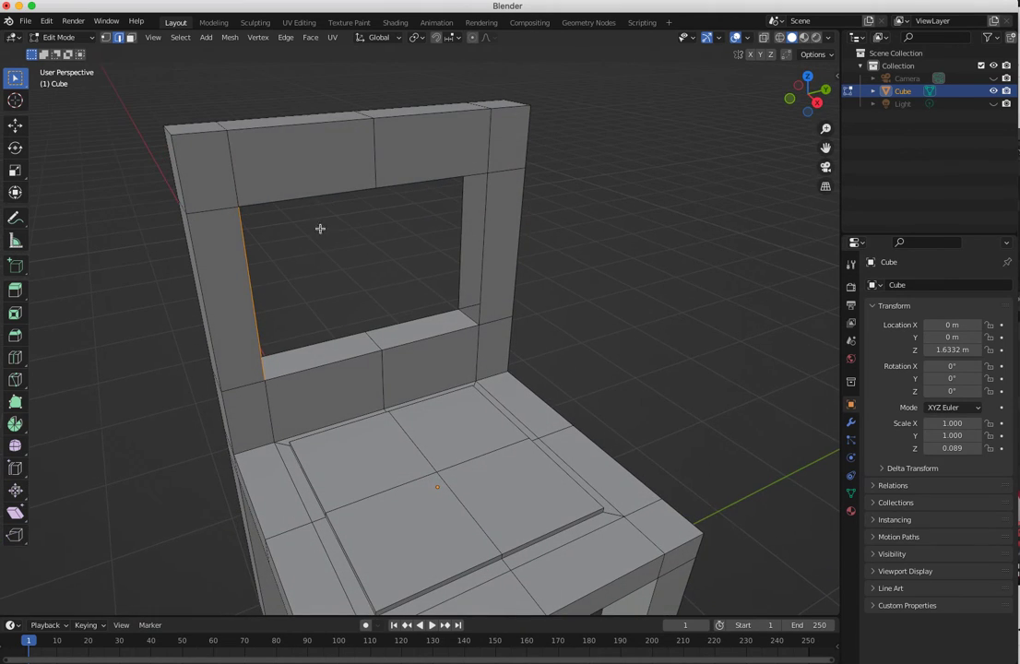
click(286, 38)
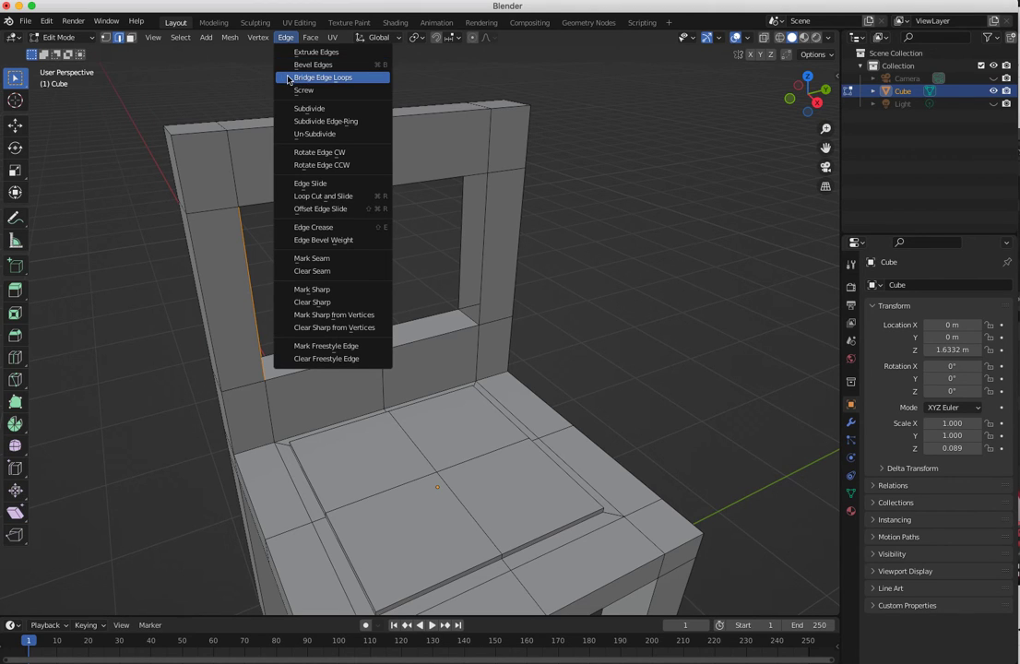
click(294, 78)
- Close the underside of the backrest's top rail by bridging the front and rear edge pairs of both its halves
middle_drag(303, 107, 283, 141)
click(284, 137)
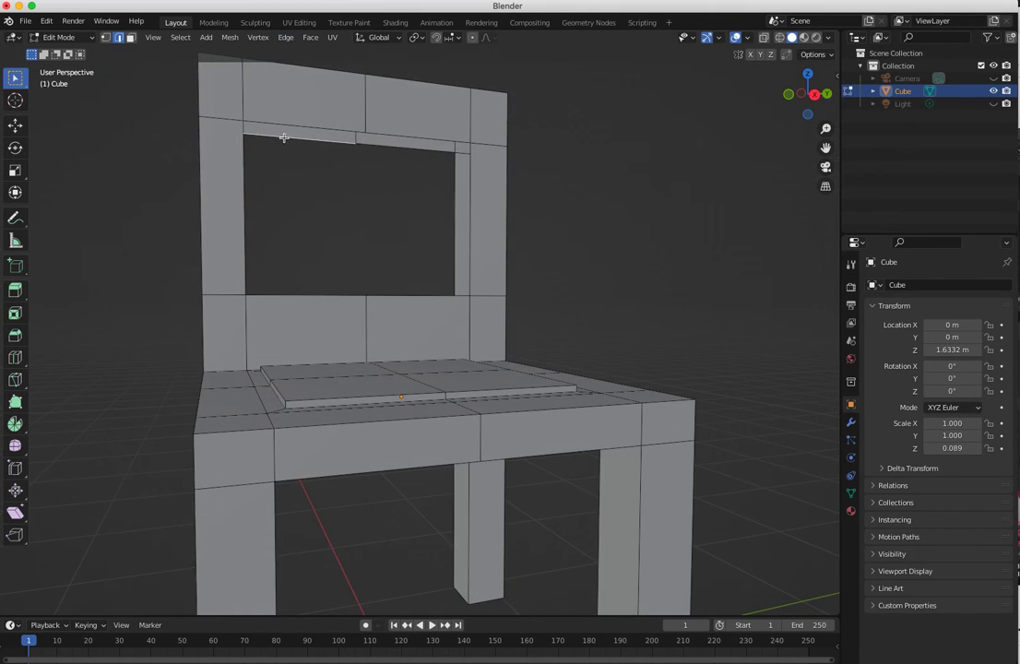
shift+click(292, 123)
click(286, 38)
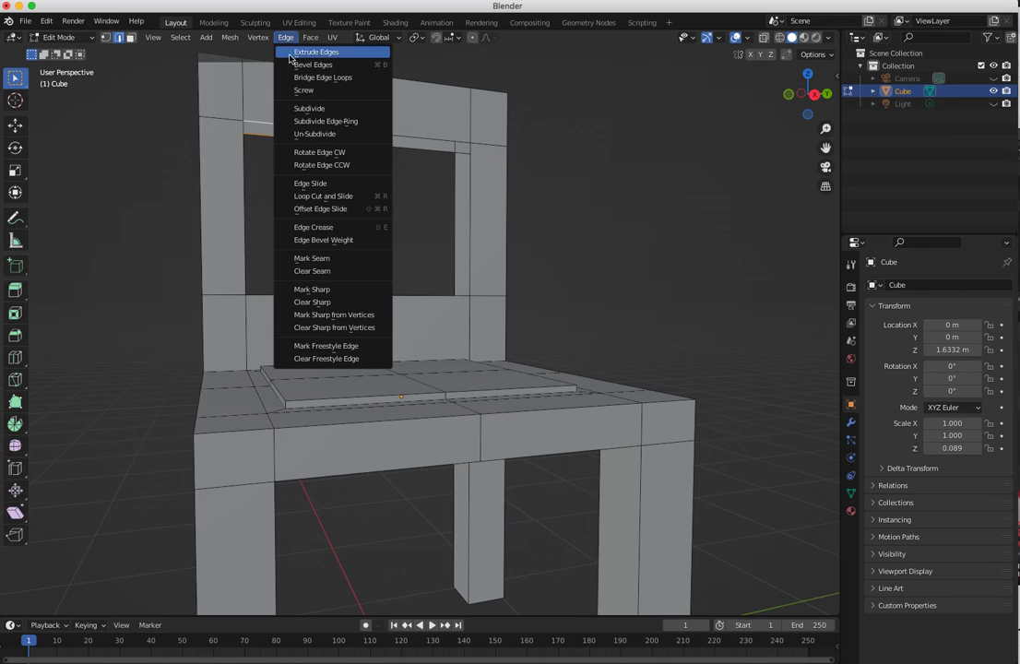
click(296, 79)
click(382, 141)
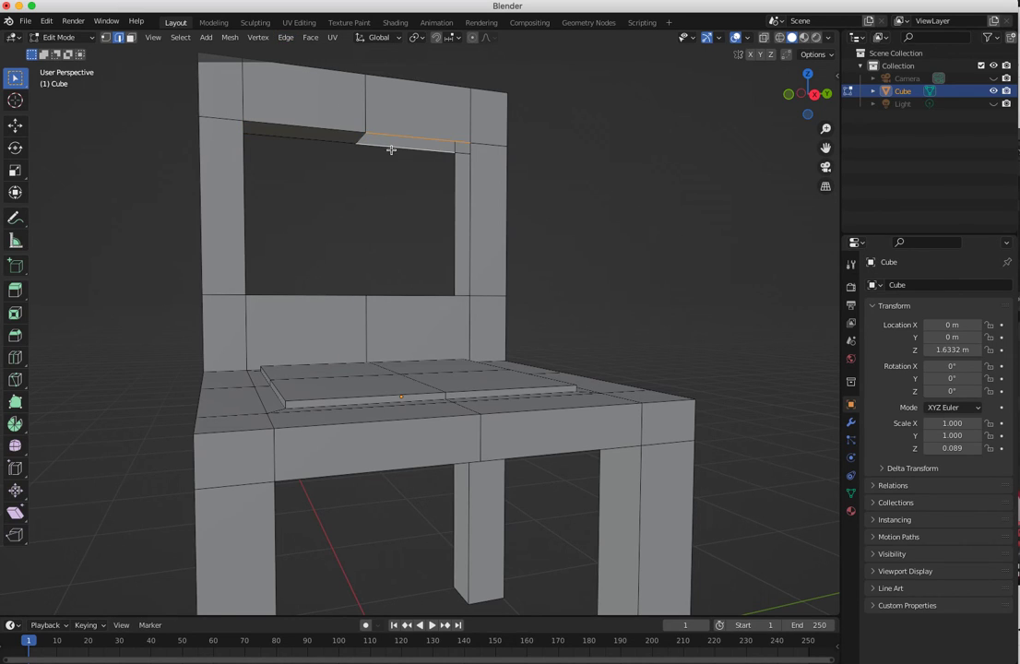
click(286, 38)
click(260, 73)
- Bridge the front and rear vertical edges on the +Y side of the backrest opening
click(458, 198)
shift+click(469, 202)
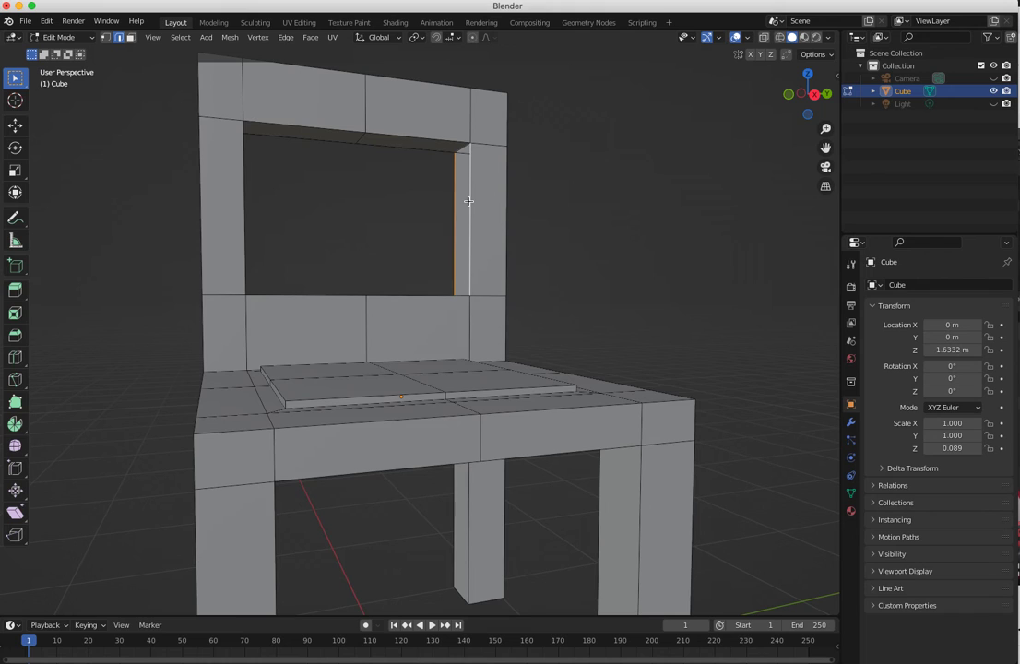
click(286, 39)
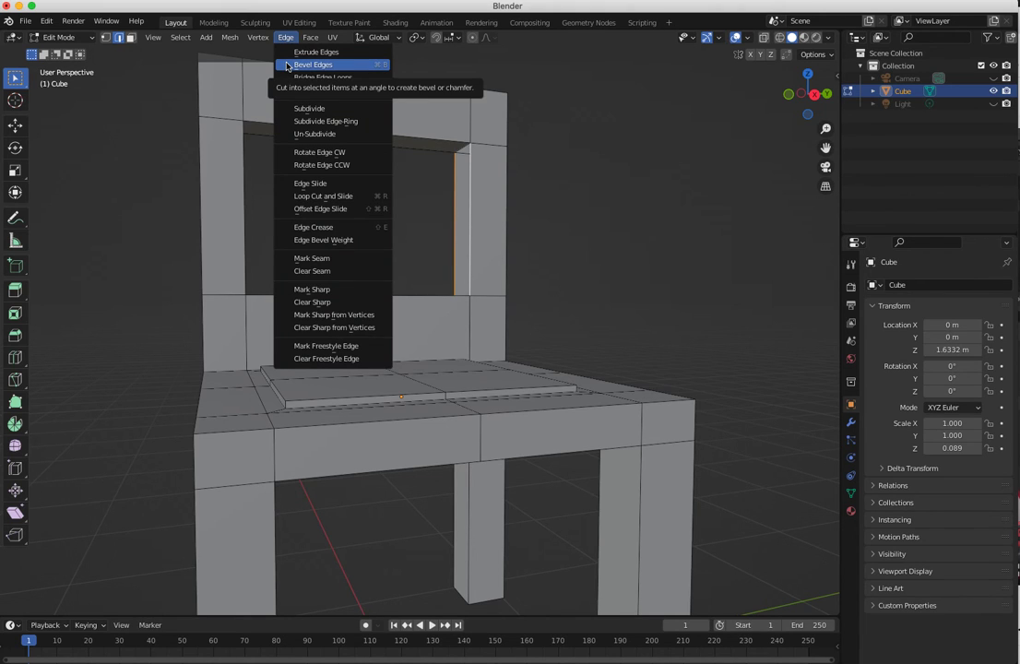
click(292, 79)
middle_drag(403, 316, 439, 356)
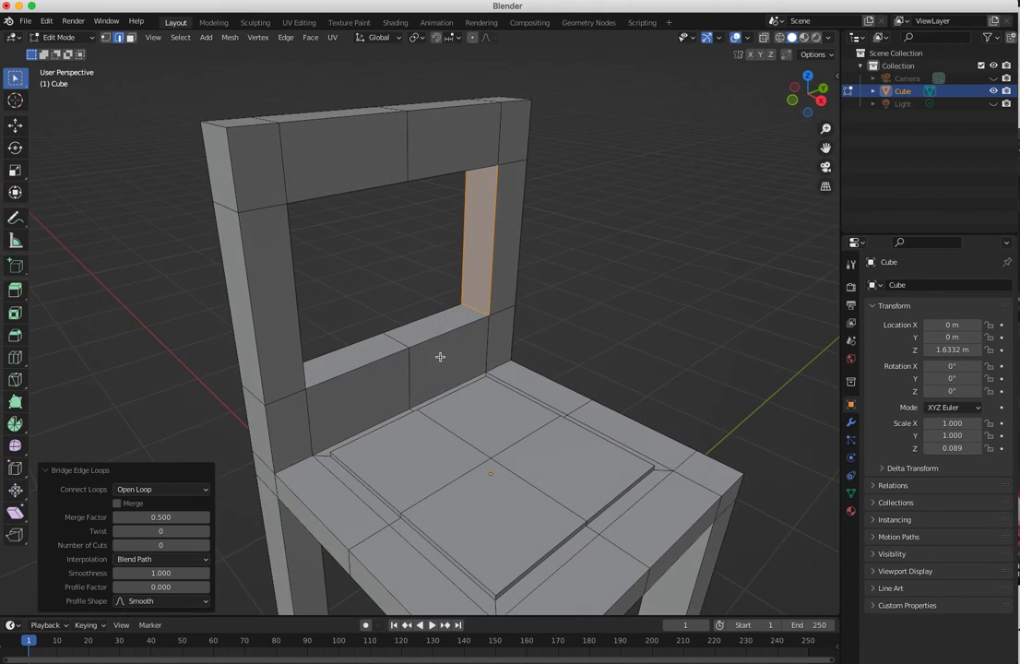
click(214, 331)
middle_drag(215, 330, 252, 349)
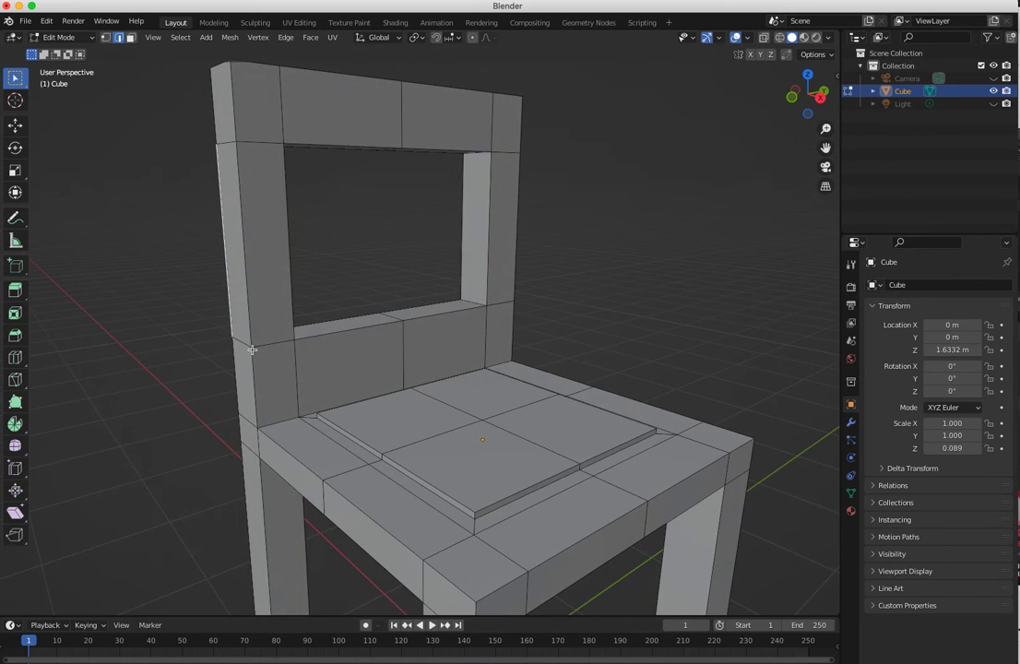
scroll(484, 481, down, 6)
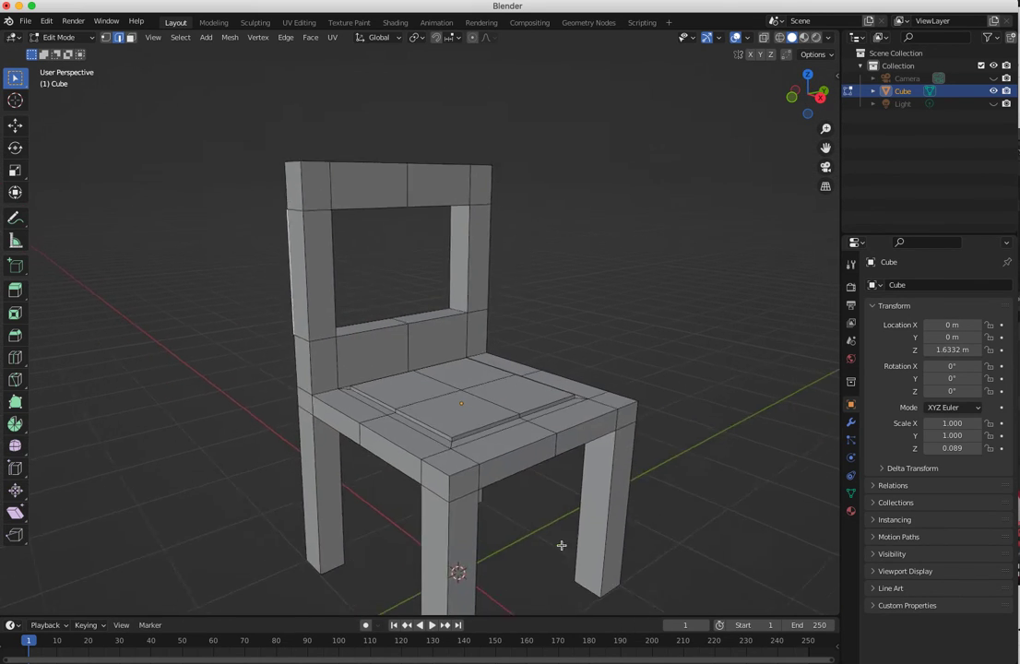
middle_drag(483, 482, 400, 480)
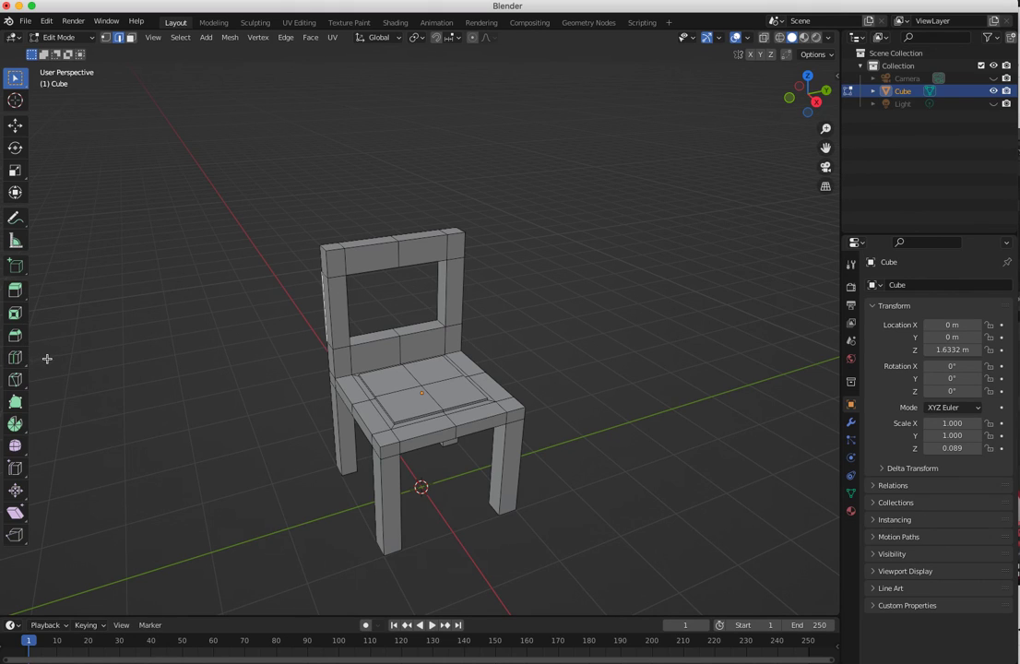
middle_drag(391, 386, 270, 241)
click(25, 20)
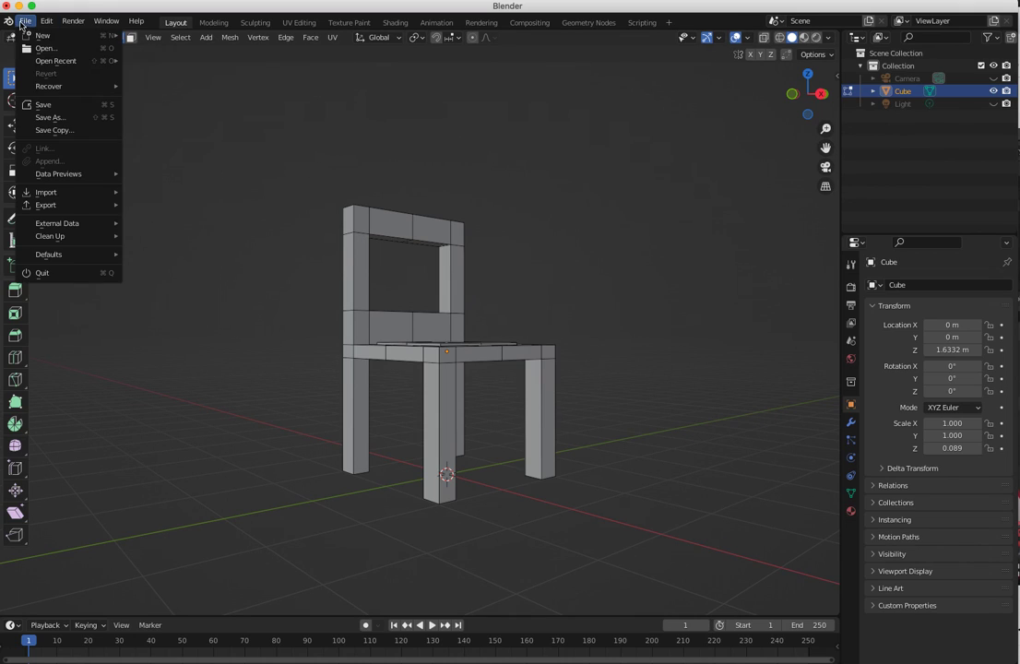
mouse_move(41, 192)
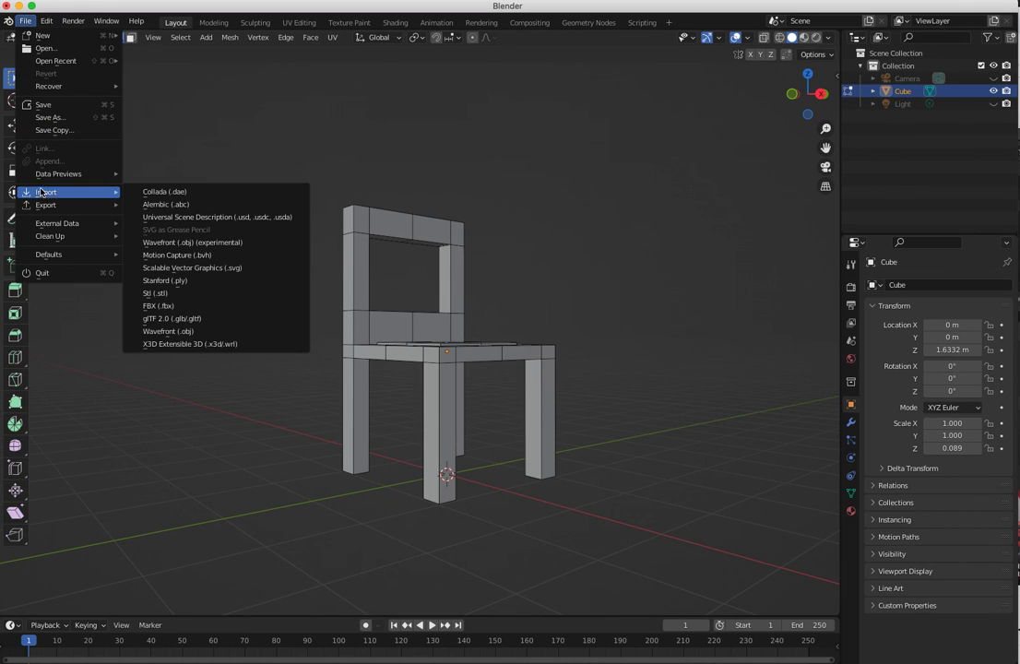
key(Tab)
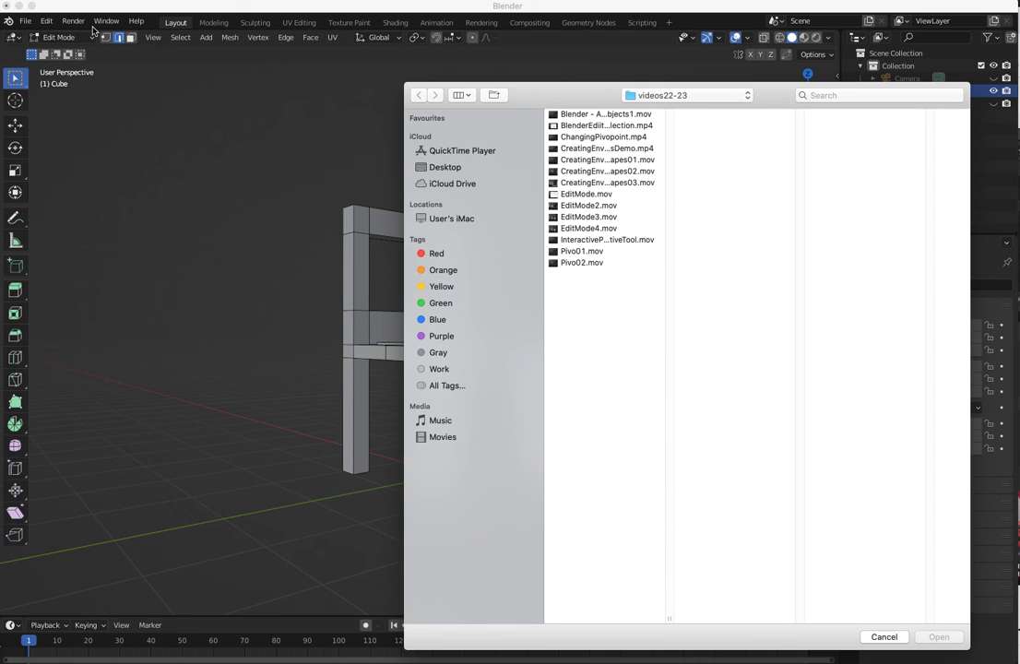
click(11, 1)
click(19, 30)
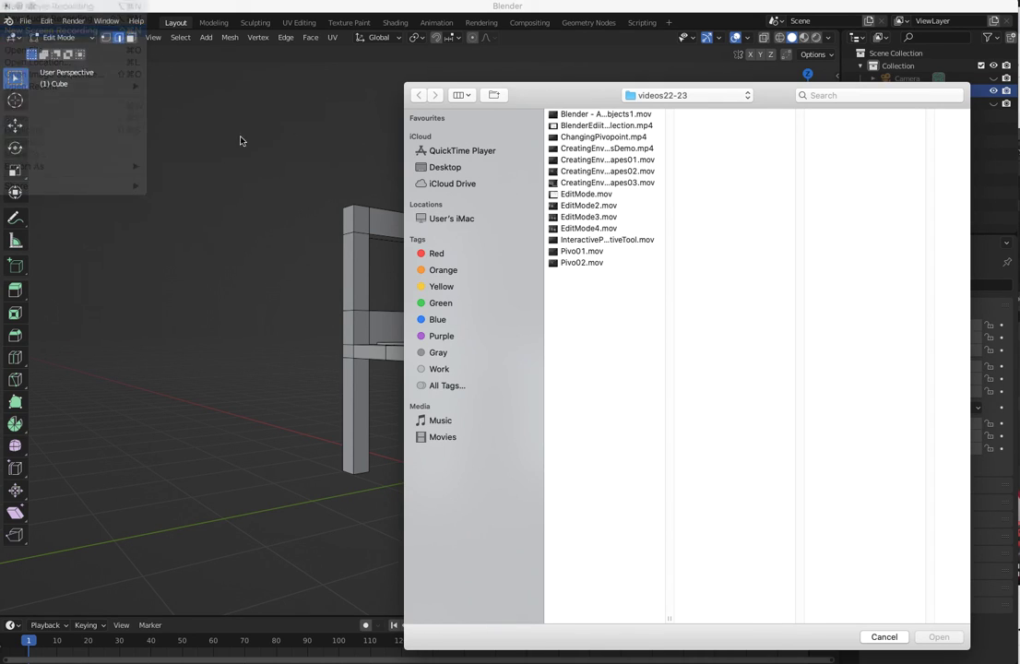